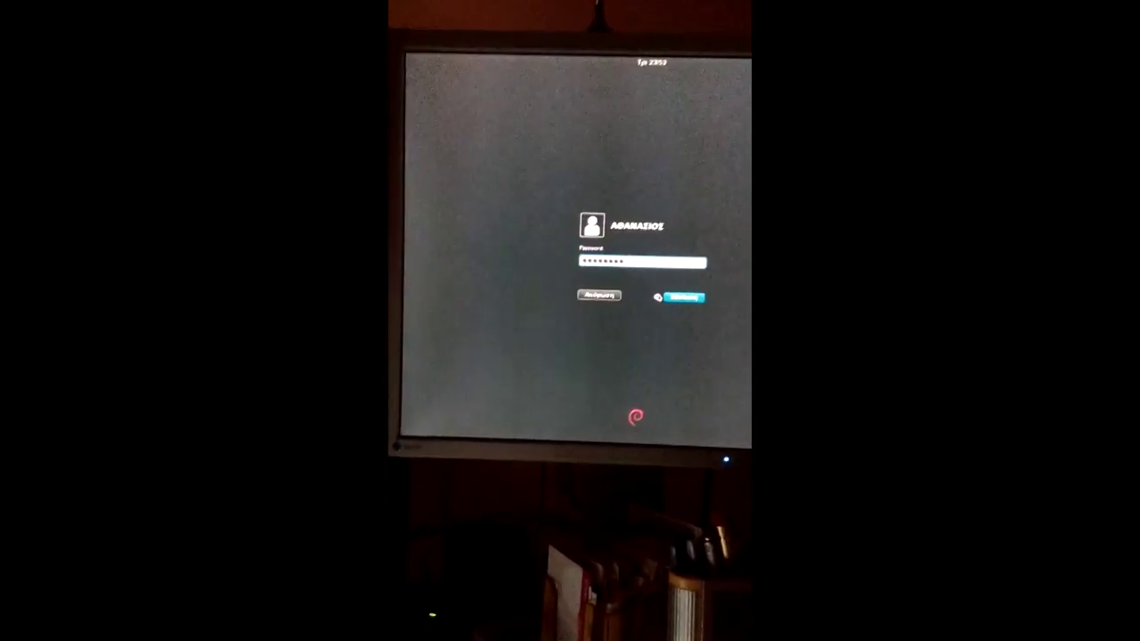
- Review the available desktop sessions, keep MATE selected, and log in to the account
{"action": "left_click", "coordinate": [658, 297]}
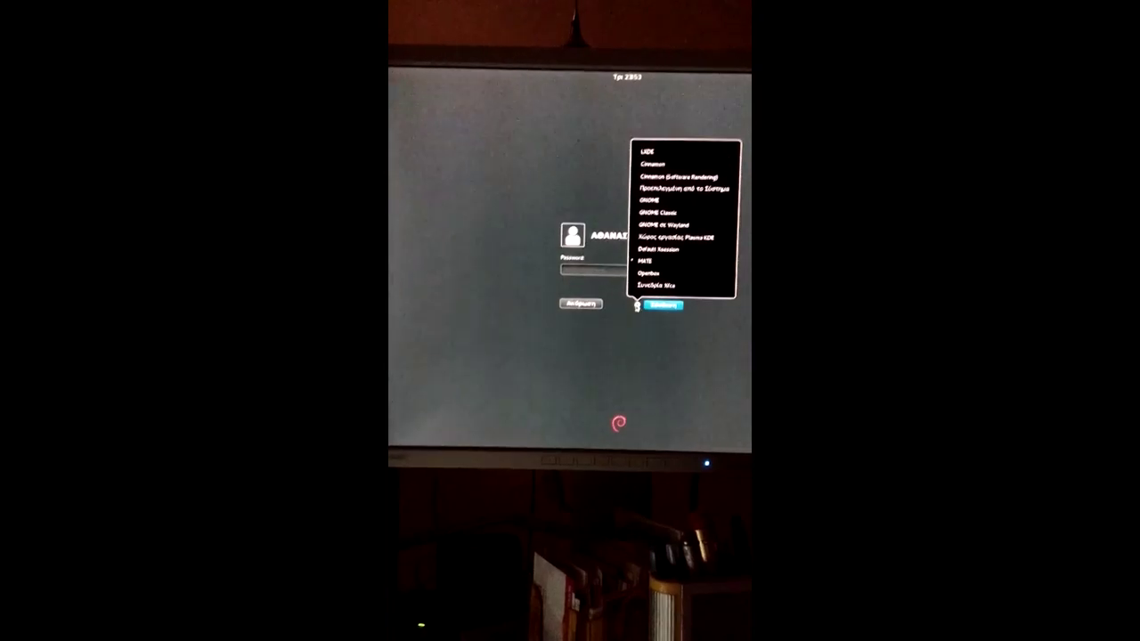
{"action": "left_click", "coordinate": [636, 306]}
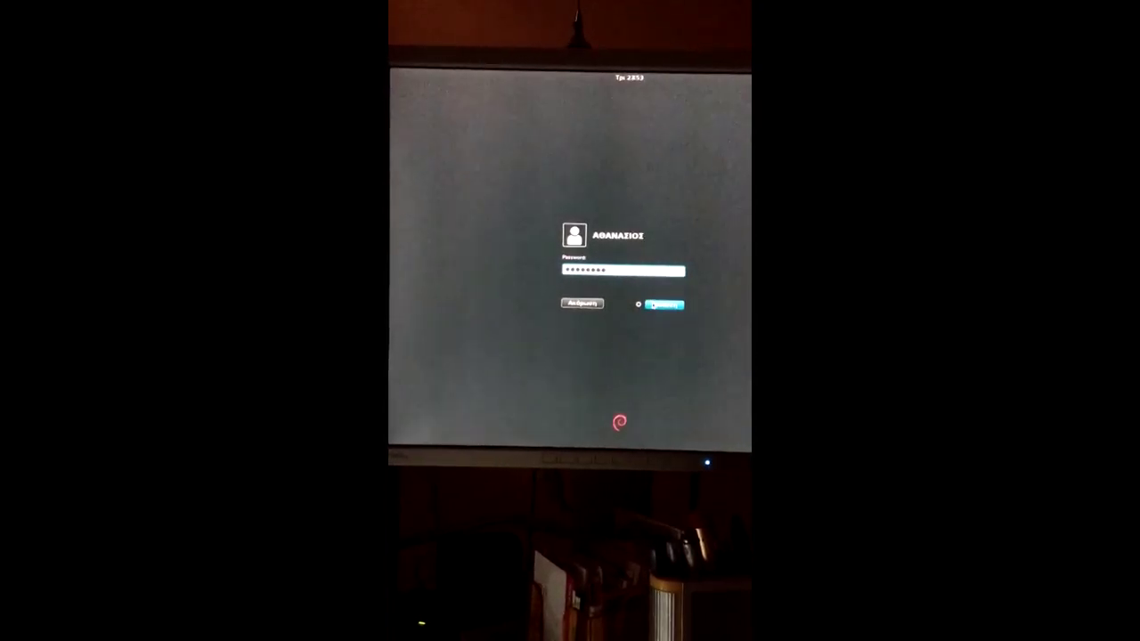
{"action": "left_click", "coordinate": [651, 308]}
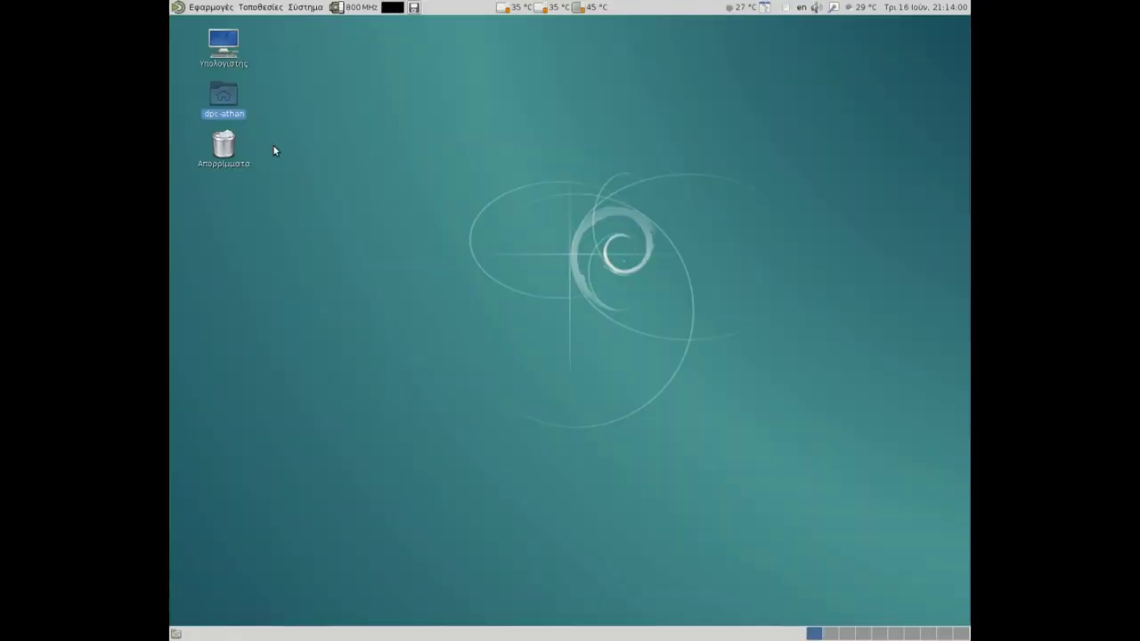
- Examine the installed applications by category, from accessories and accessibility through internet and system tools to games
{"action": "left_click", "coordinate": [200, 8]}
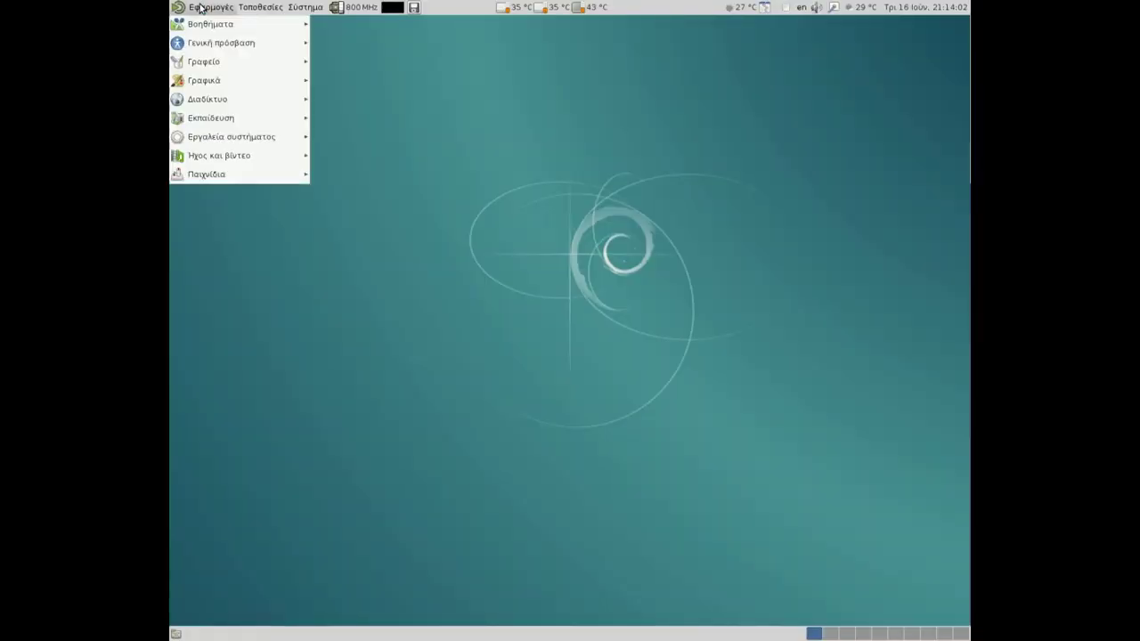
{"action": "mouse_move", "coordinate": [207, 24]}
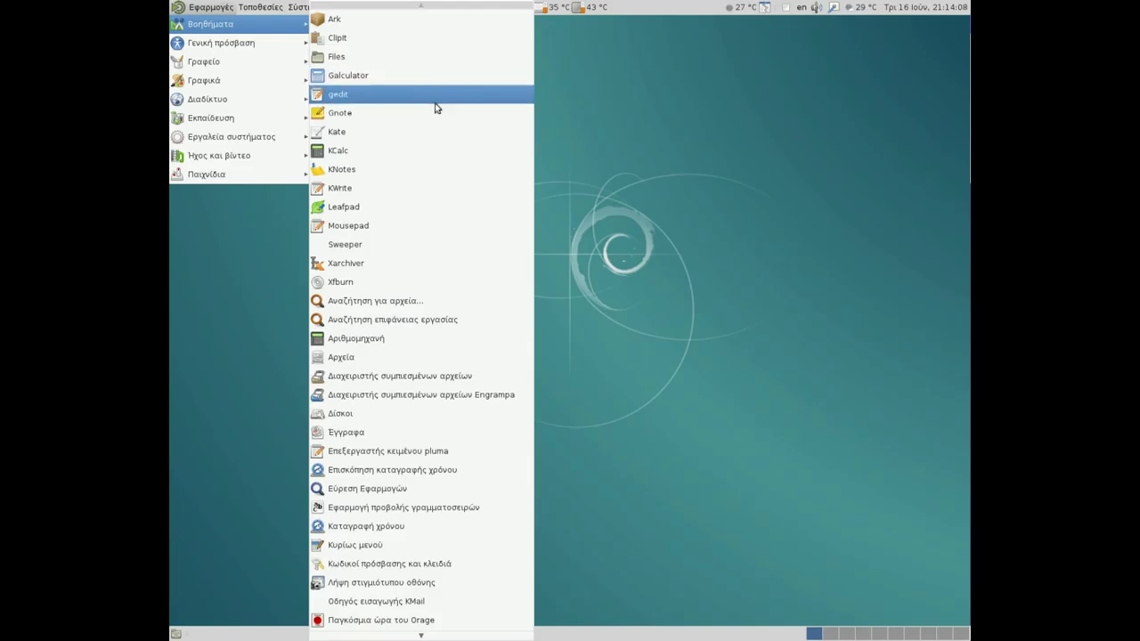
{"action": "scroll", "coordinate": [439, 131], "scroll_direction": "down", "scroll_amount": 1}
{"action": "scroll", "coordinate": [438, 134], "scroll_direction": "down", "scroll_amount": 4}
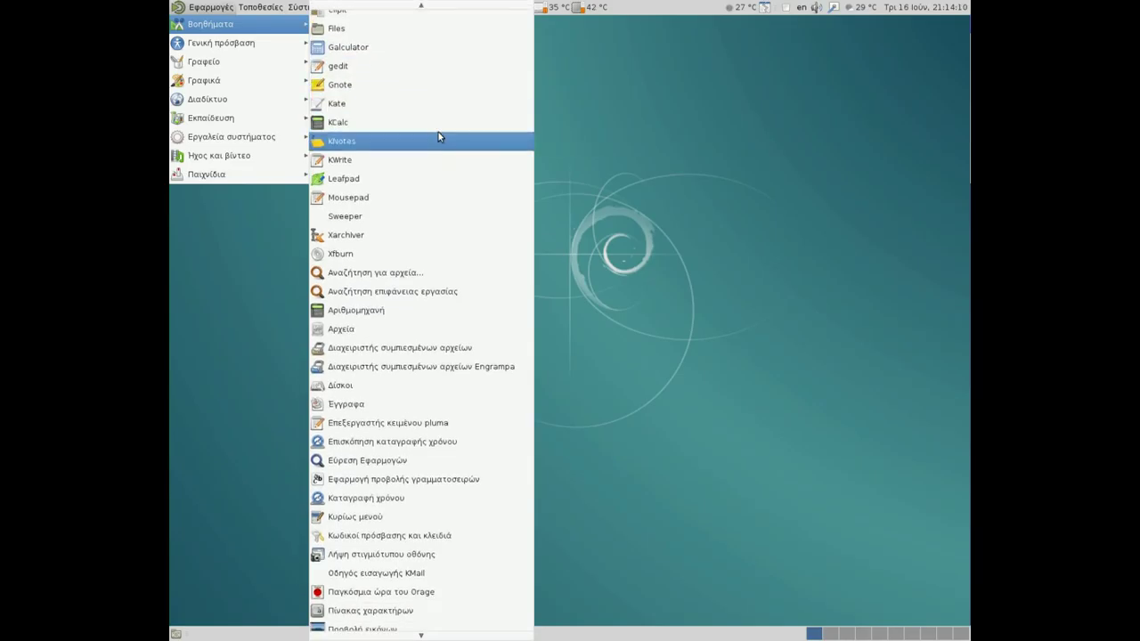
{"action": "scroll", "coordinate": [438, 133], "scroll_direction": "down", "scroll_amount": 2}
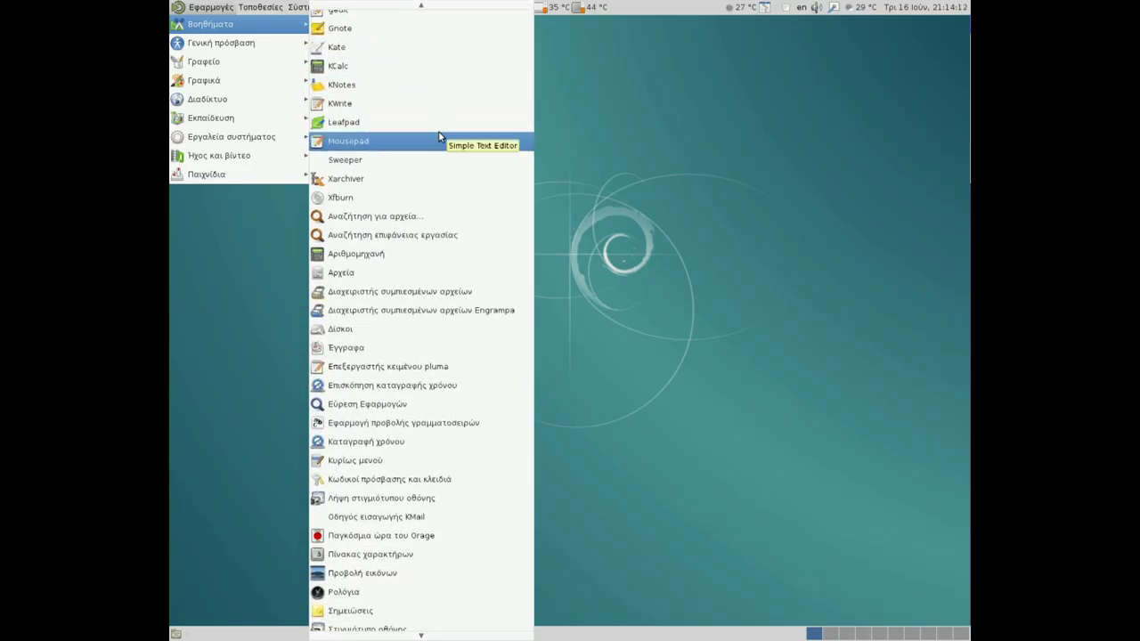
{"action": "scroll", "coordinate": [440, 138], "scroll_direction": "down", "scroll_amount": 2}
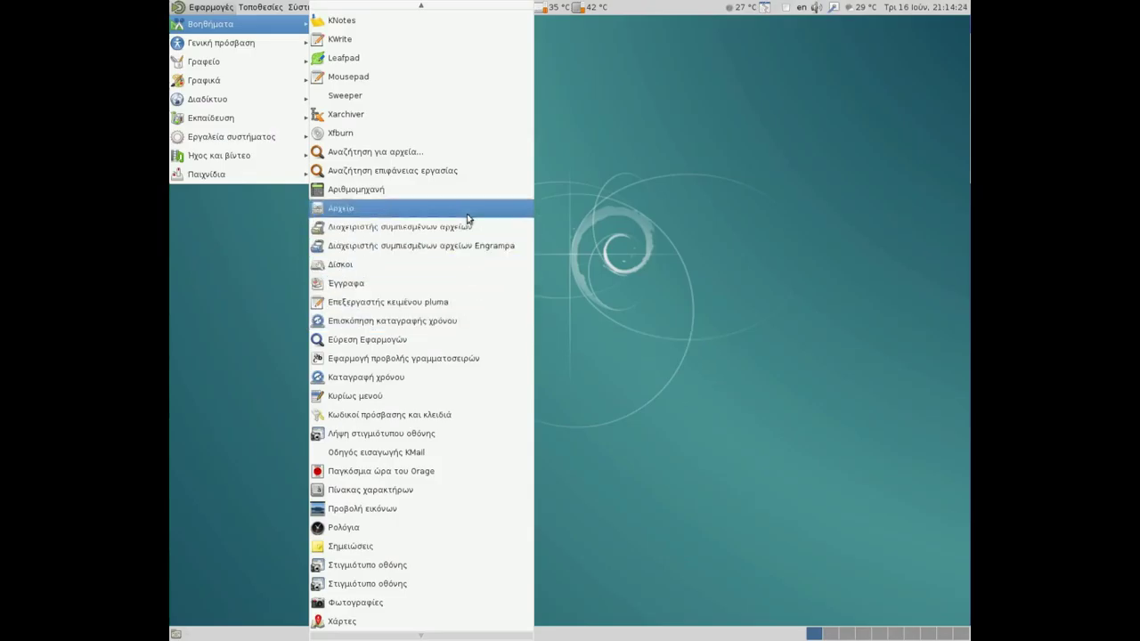
{"action": "mouse_move", "coordinate": [288, 40]}
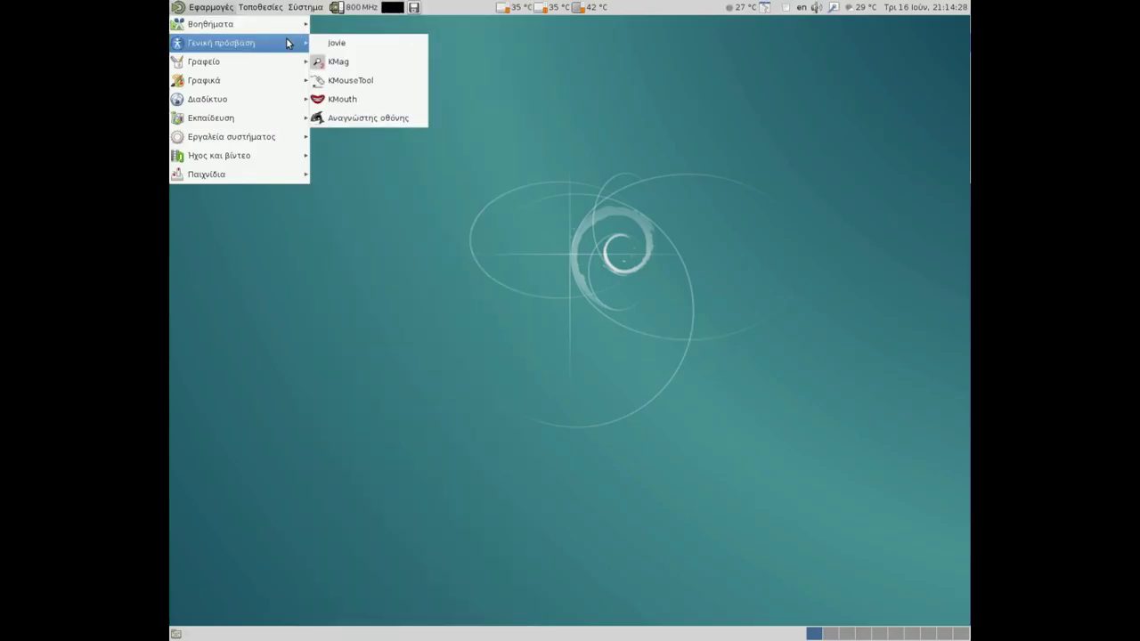
{"action": "mouse_move", "coordinate": [264, 66]}
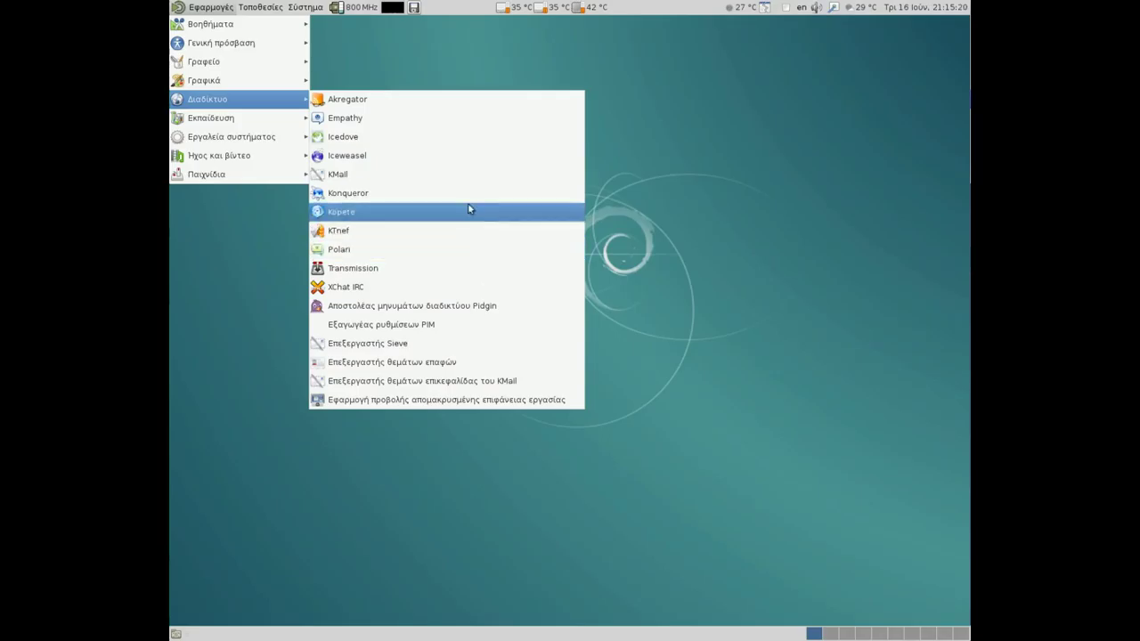
{"action": "mouse_move", "coordinate": [264, 119]}
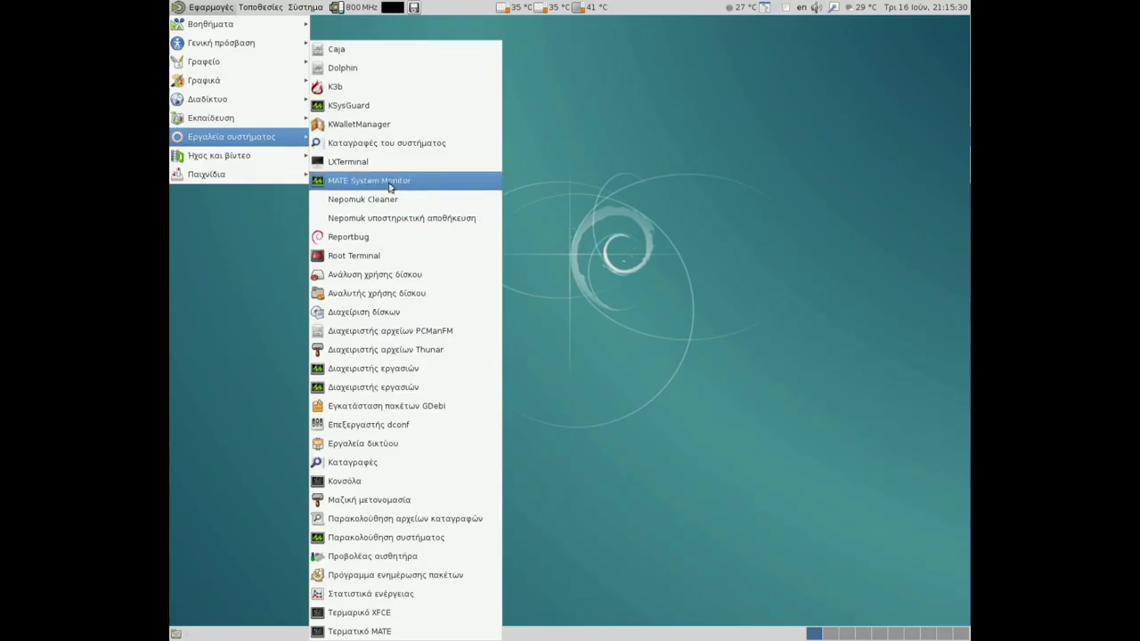
{"action": "mouse_move", "coordinate": [288, 163]}
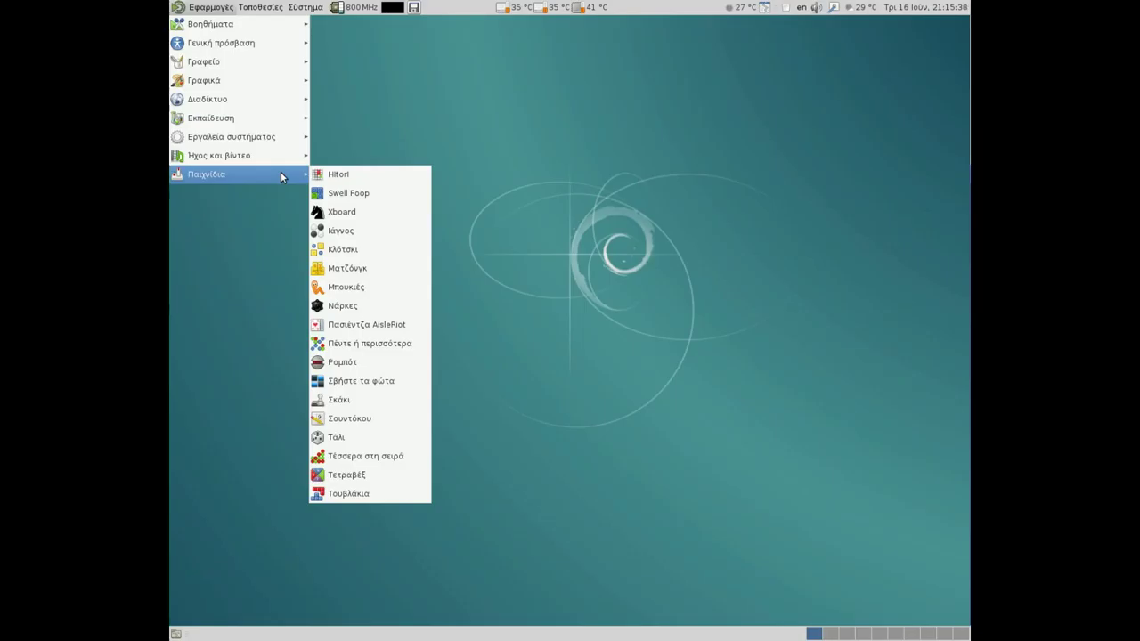
{"action": "left_click", "coordinate": [349, 129]}
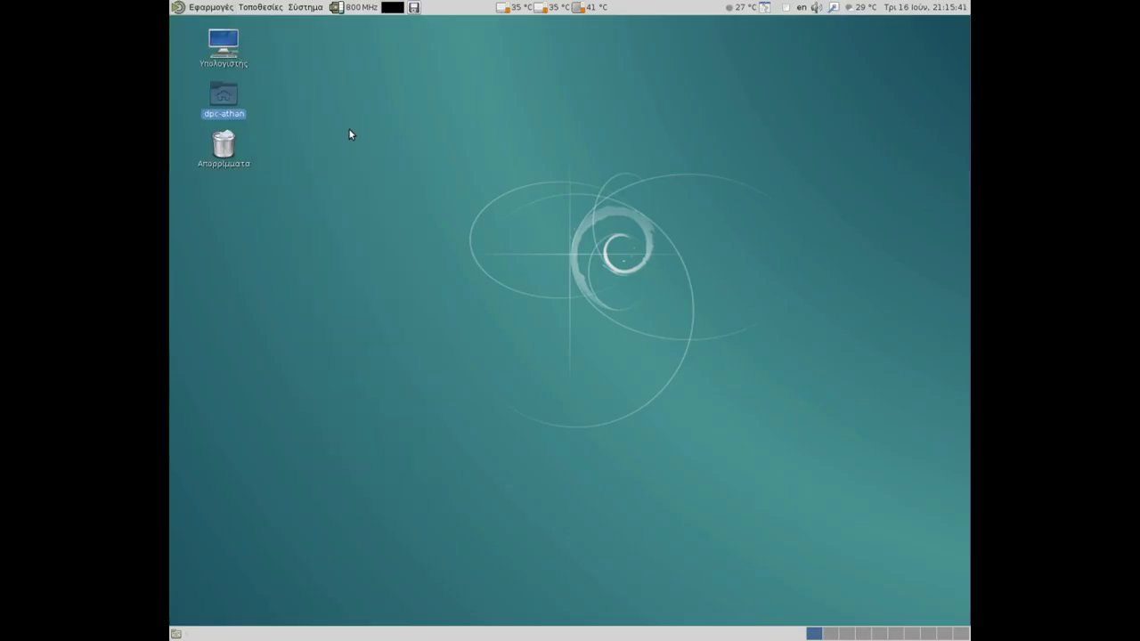
- Open the Computer location (Υπολογιστής) in the file manager and enter the root file system
{"action": "left_click", "coordinate": [256, 8]}
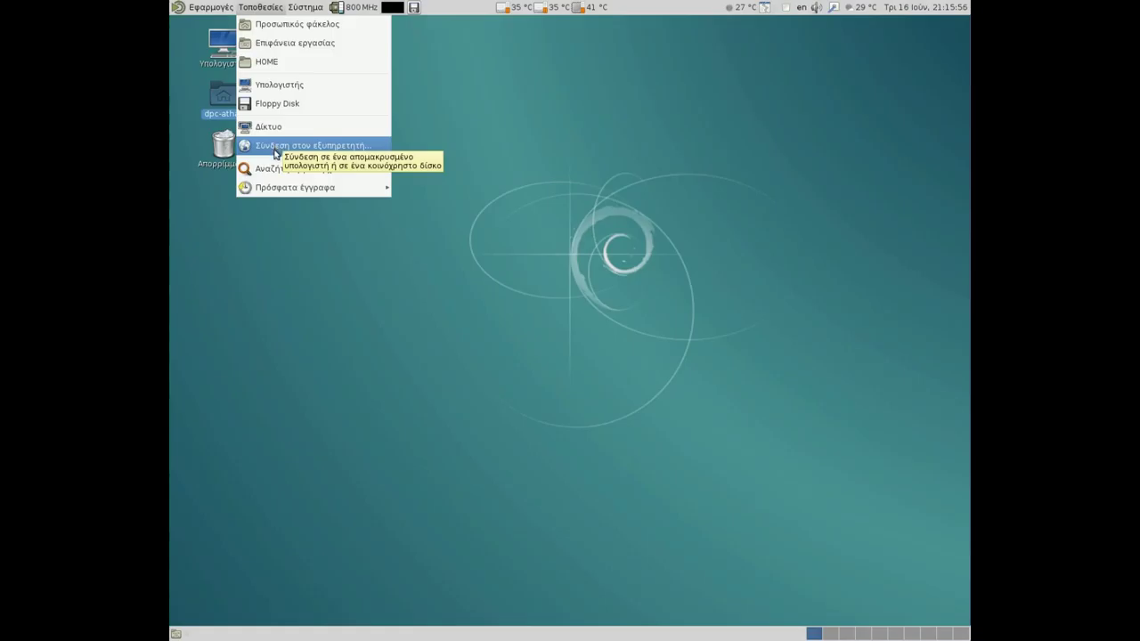
{"action": "mouse_move", "coordinate": [273, 187]}
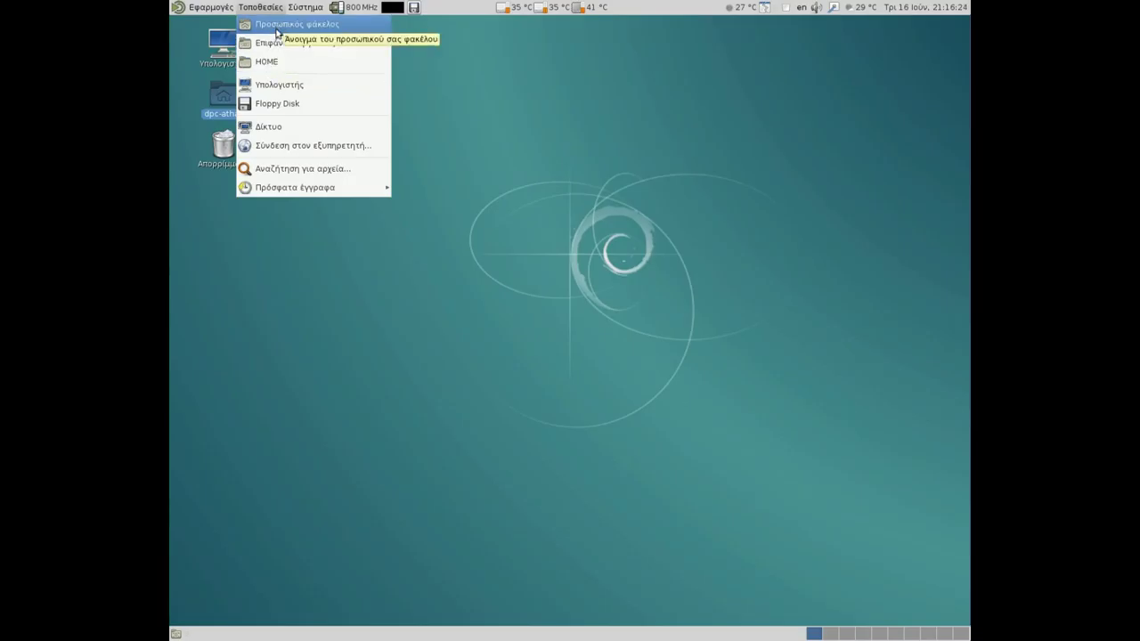
{"action": "left_click", "coordinate": [275, 85]}
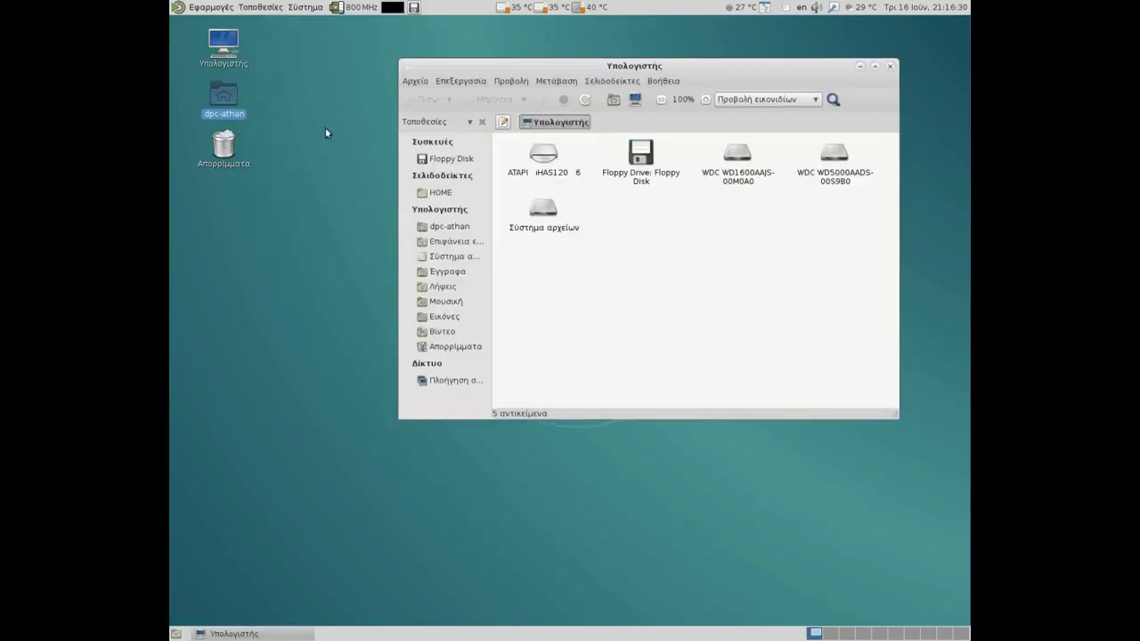
{"action": "double_click", "coordinate": [543, 214]}
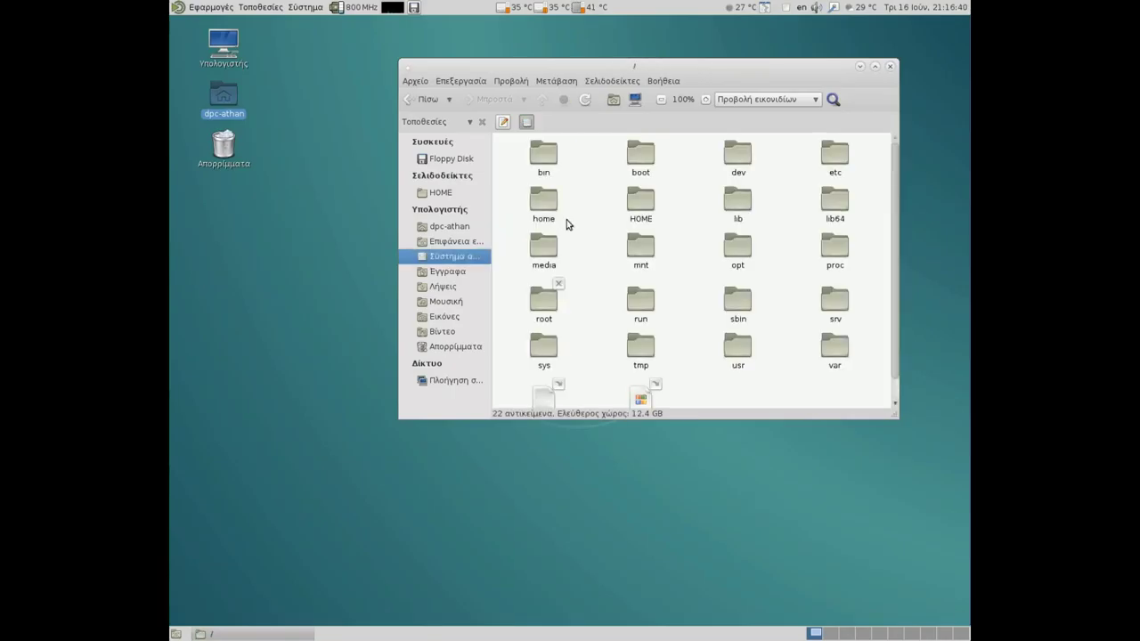
{"action": "scroll", "coordinate": [615, 252], "scroll_direction": "down", "scroll_amount": 1}
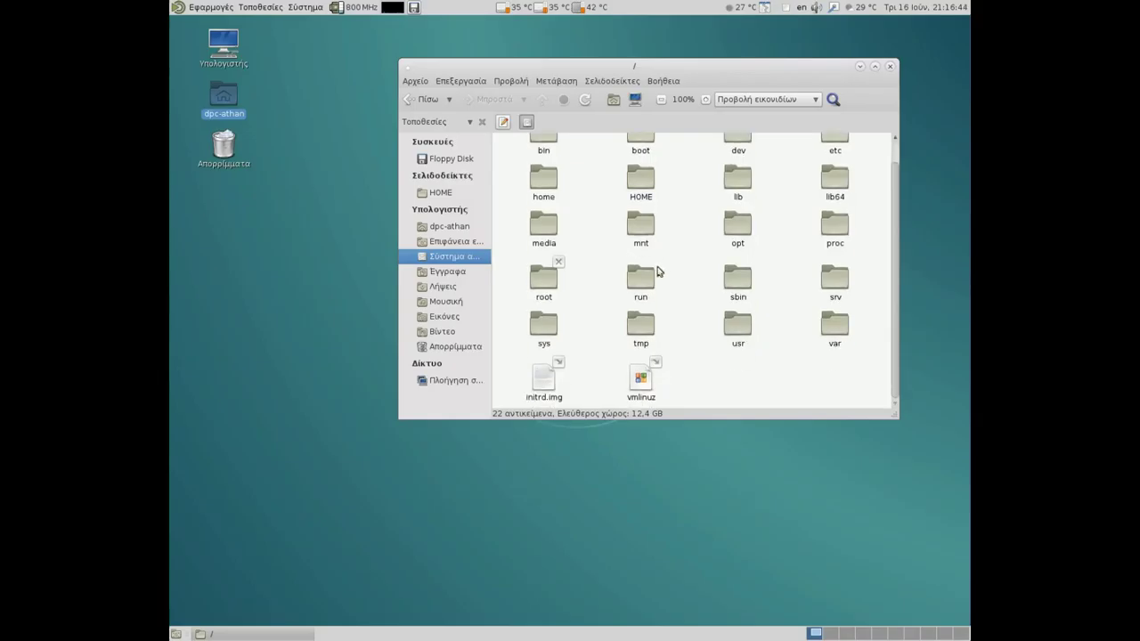
{"action": "scroll", "coordinate": [670, 272], "scroll_direction": "up", "scroll_amount": 1}
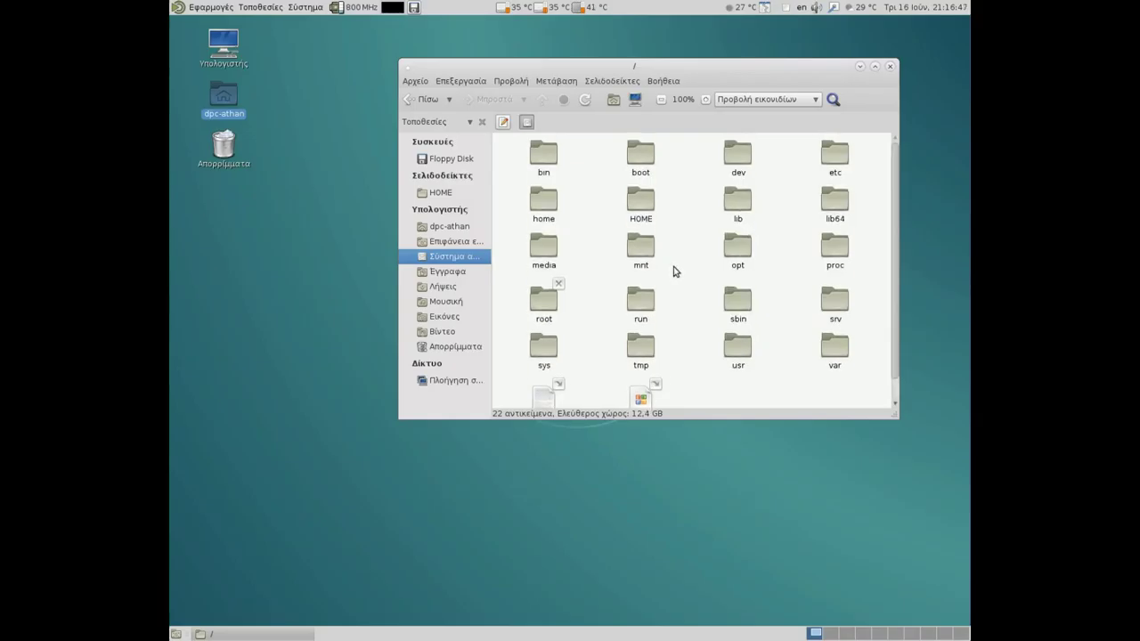
- Open sources.list from /etc/apt, look over its repository entries, and close the file
{"action": "double_click", "coordinate": [837, 159]}
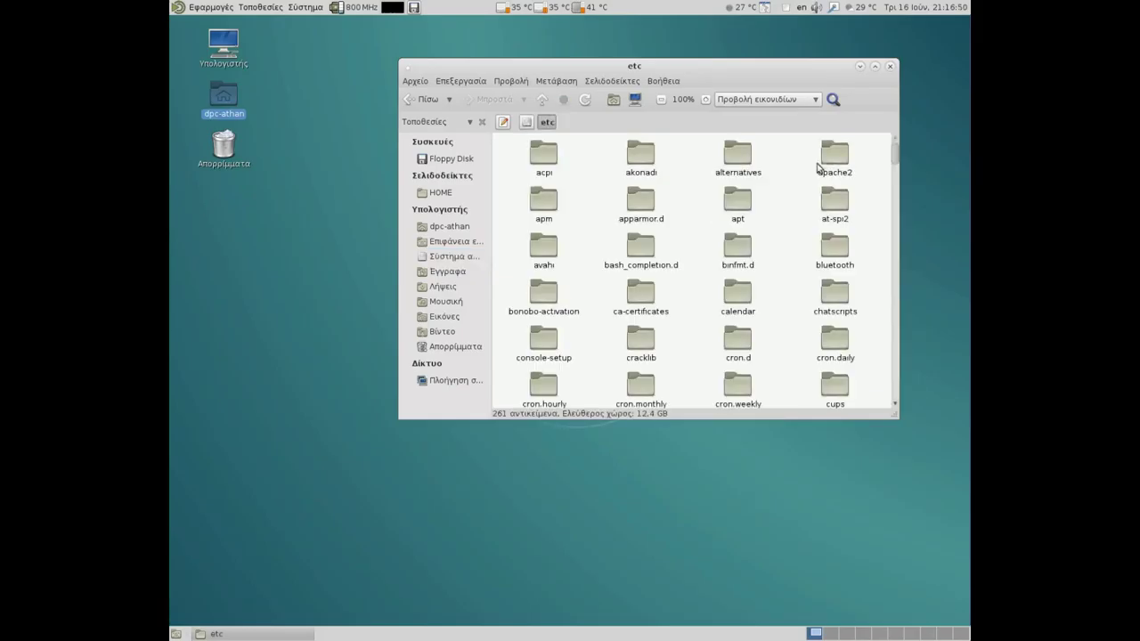
{"action": "double_click", "coordinate": [738, 198]}
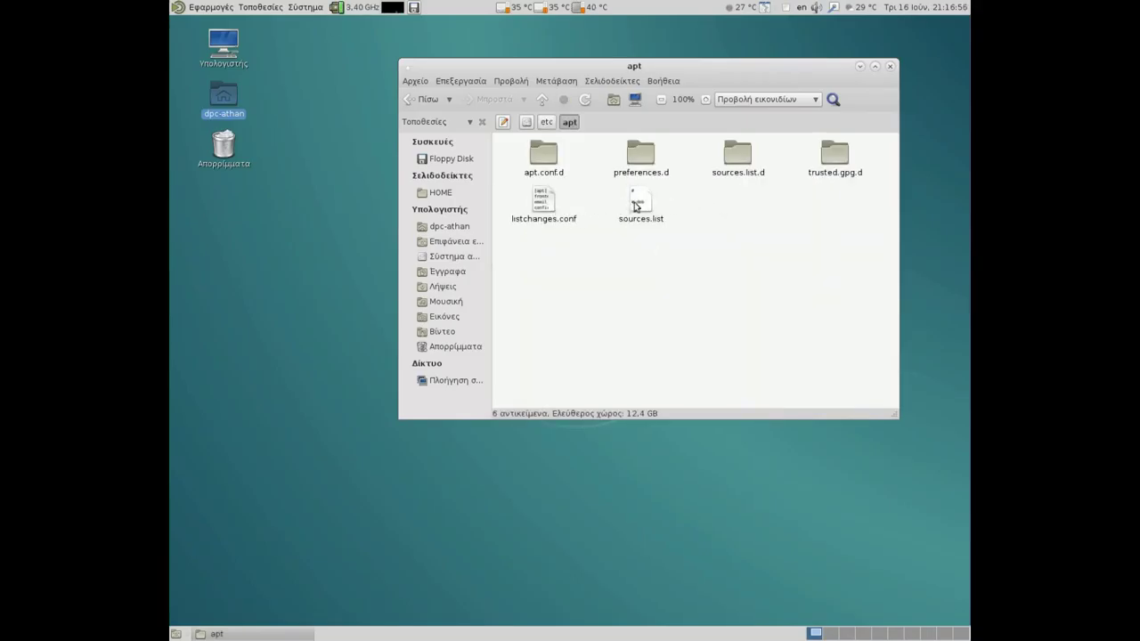
{"action": "left_click", "coordinate": [638, 204]}
{"action": "double_click", "coordinate": [639, 205]}
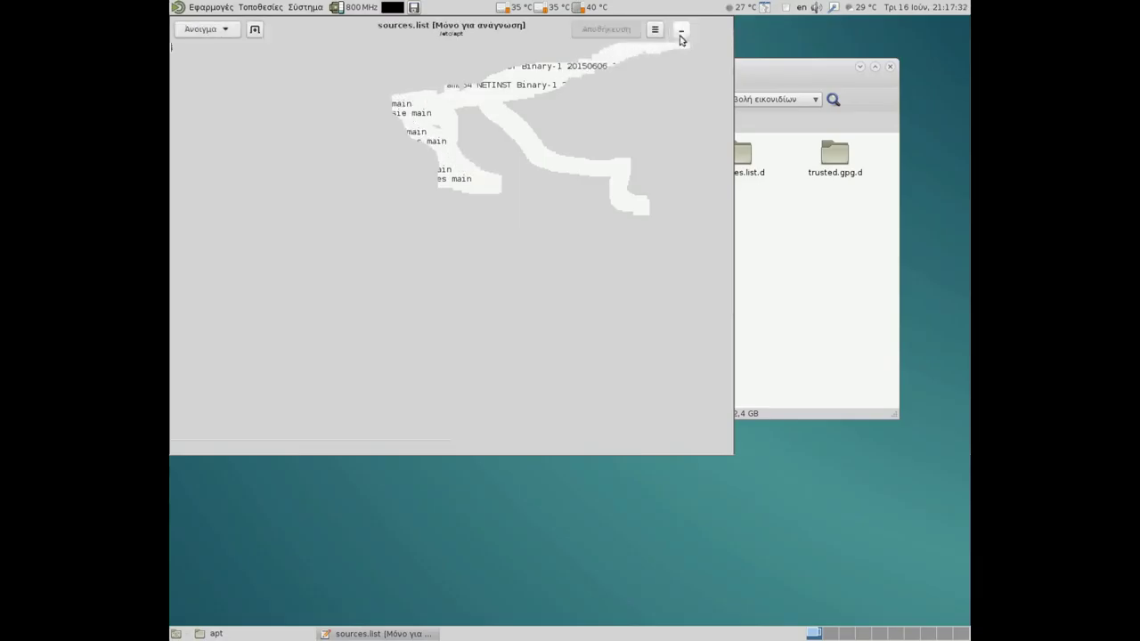
{"action": "left_click", "coordinate": [722, 29]}
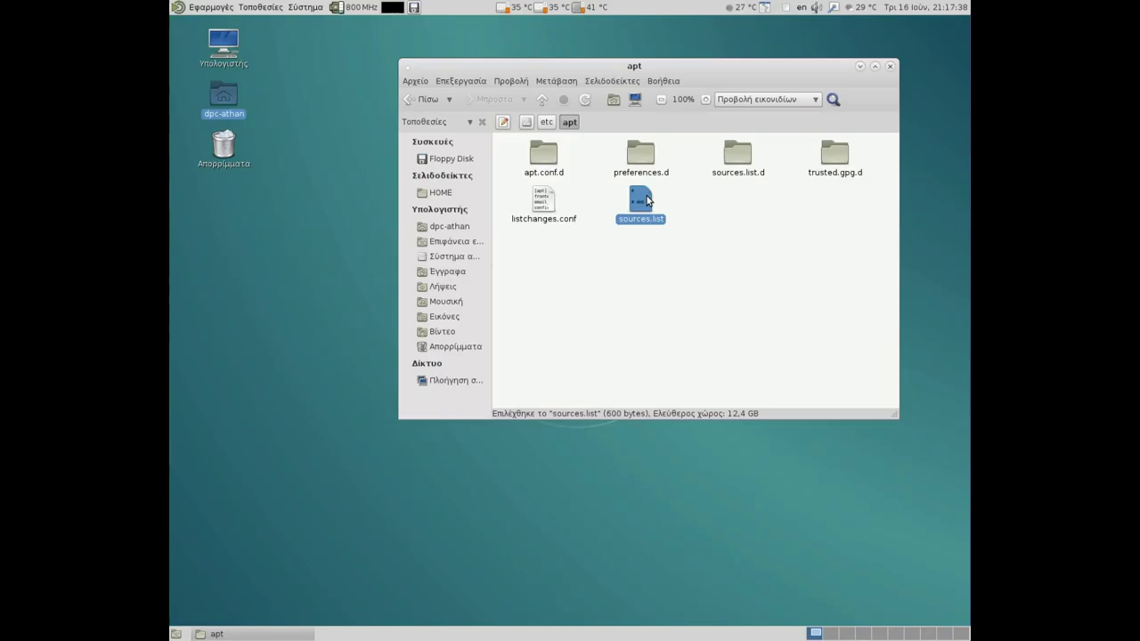
- Return to the /etc folder and look through its subfolders down to the first configuration files
{"action": "left_click", "coordinate": [419, 100]}
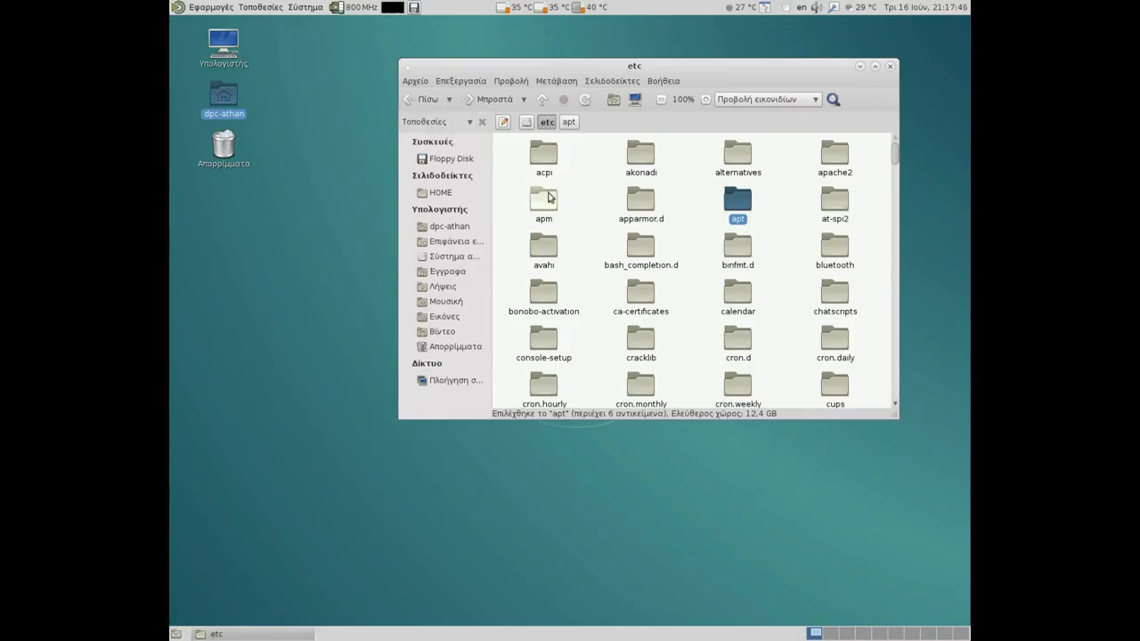
{"action": "scroll", "coordinate": [584, 220], "scroll_direction": "down", "scroll_amount": 3}
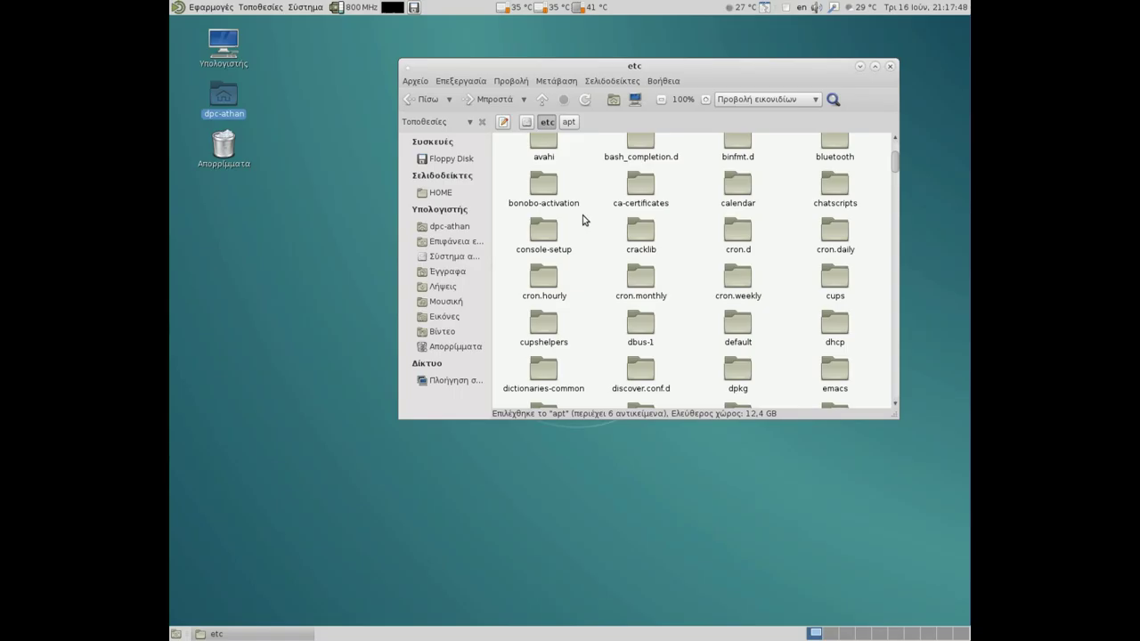
{"action": "scroll", "coordinate": [583, 220], "scroll_direction": "down", "scroll_amount": 10}
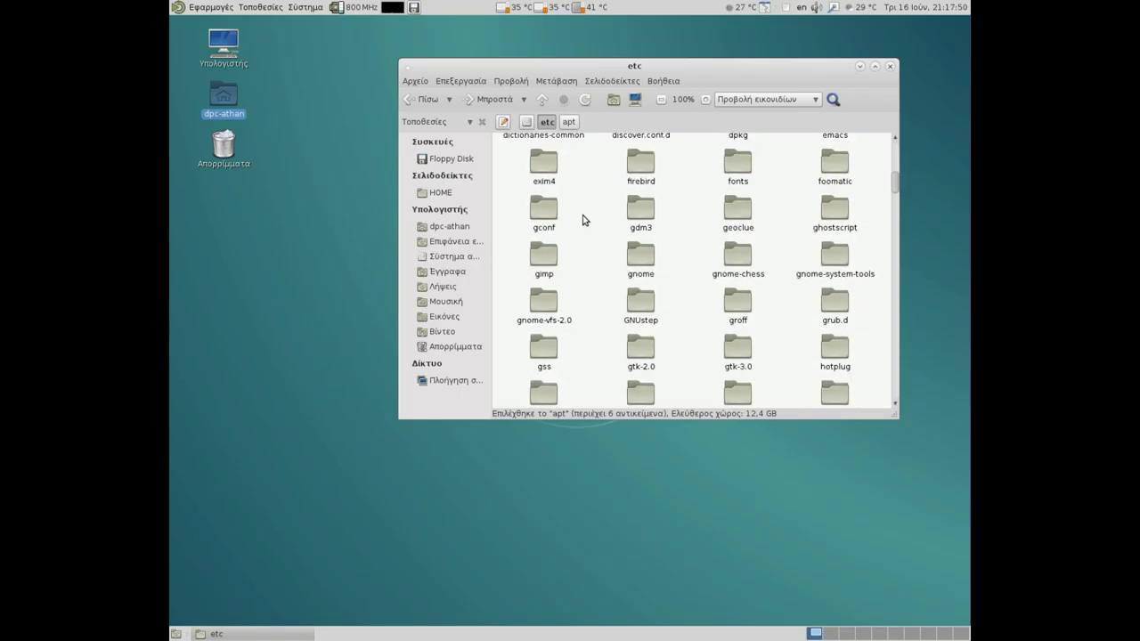
{"action": "scroll", "coordinate": [585, 220], "scroll_direction": "down", "scroll_amount": 9}
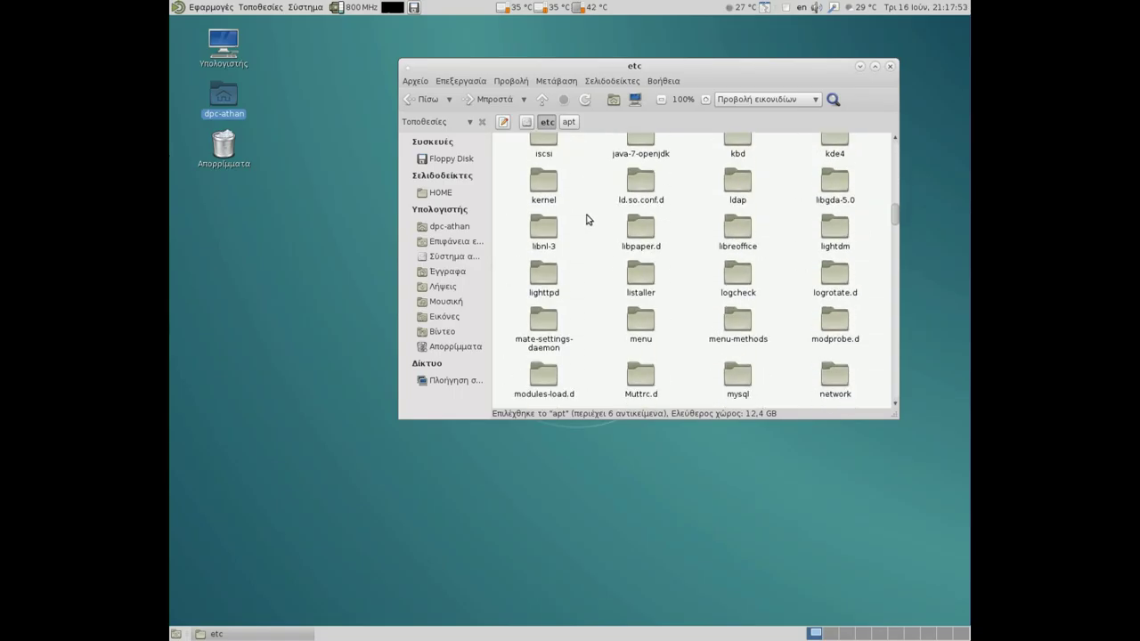
{"action": "scroll", "coordinate": [585, 220], "scroll_direction": "down", "scroll_amount": 9}
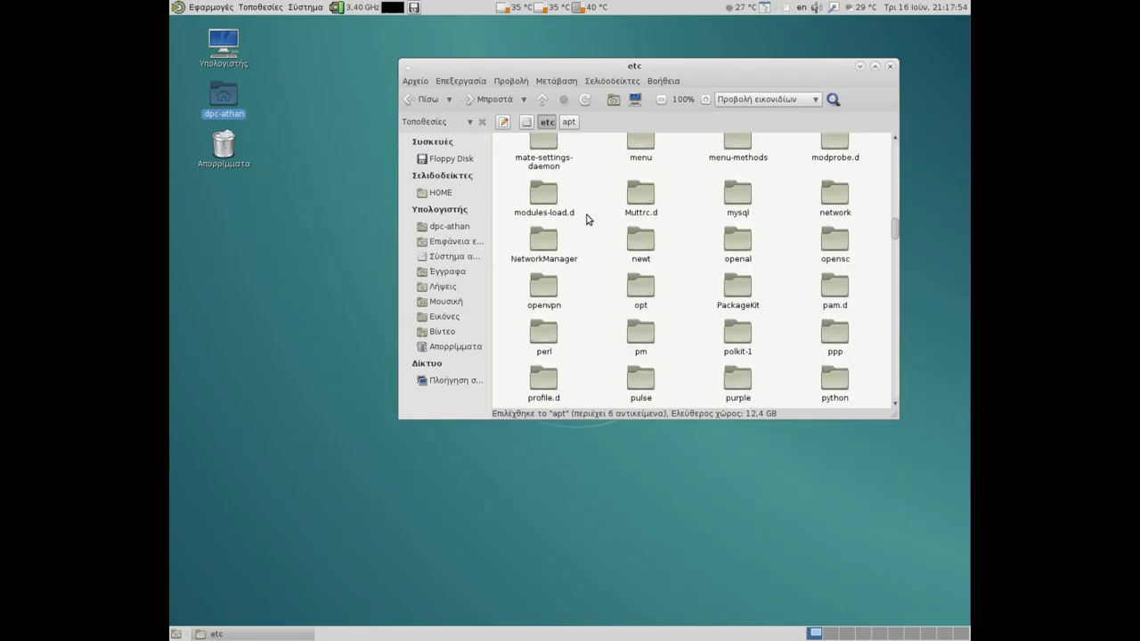
{"action": "scroll", "coordinate": [587, 220], "scroll_direction": "down", "scroll_amount": 18}
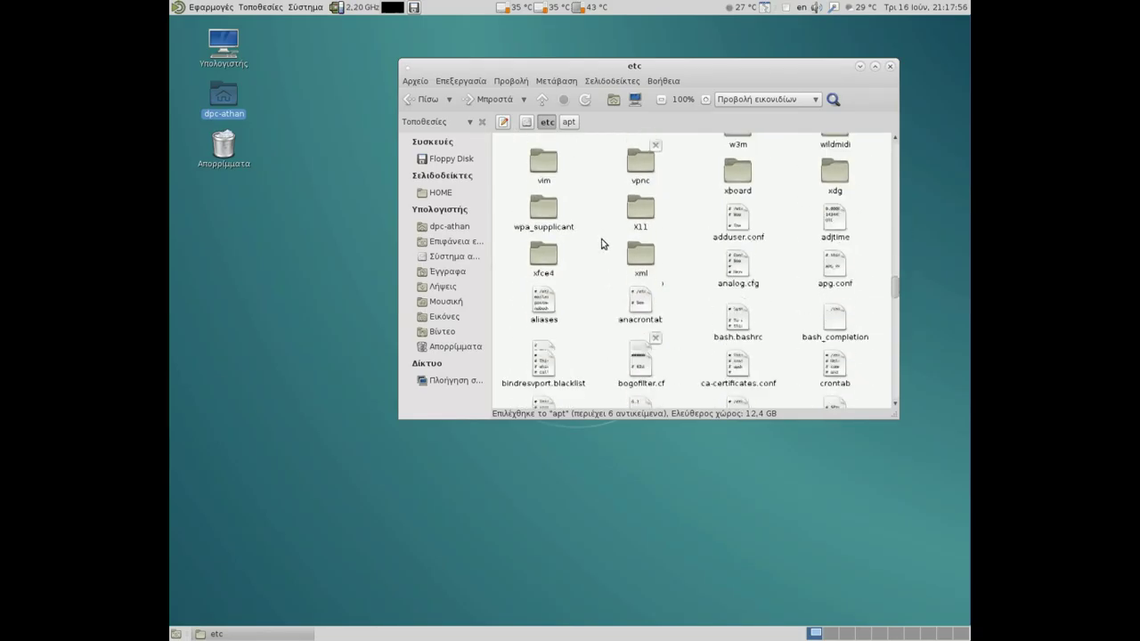
{"action": "scroll", "coordinate": [605, 248], "scroll_direction": "up", "scroll_amount": 3}
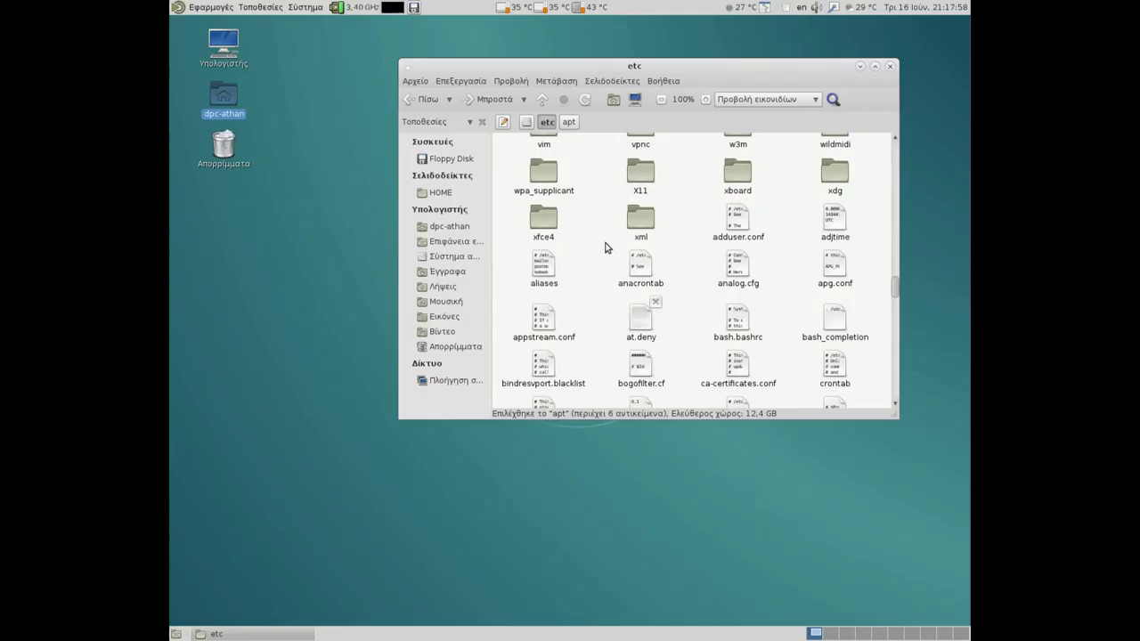
{"action": "scroll", "coordinate": [605, 248], "scroll_direction": "up", "scroll_amount": 3}
{"action": "scroll", "coordinate": [605, 247], "scroll_direction": "down", "scroll_amount": 1}
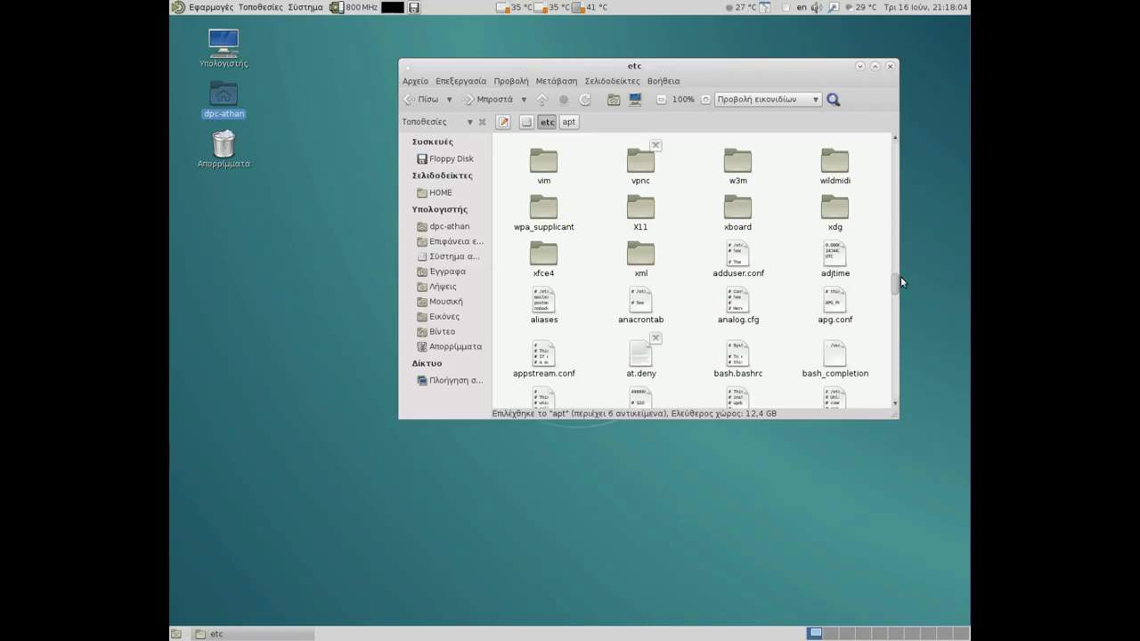
- Examine the configuration files in /etc, from the end of the listing back to adduser.conf
{"action": "left_click_drag", "start_coordinate": [898, 285], "coordinate": [899, 392]}
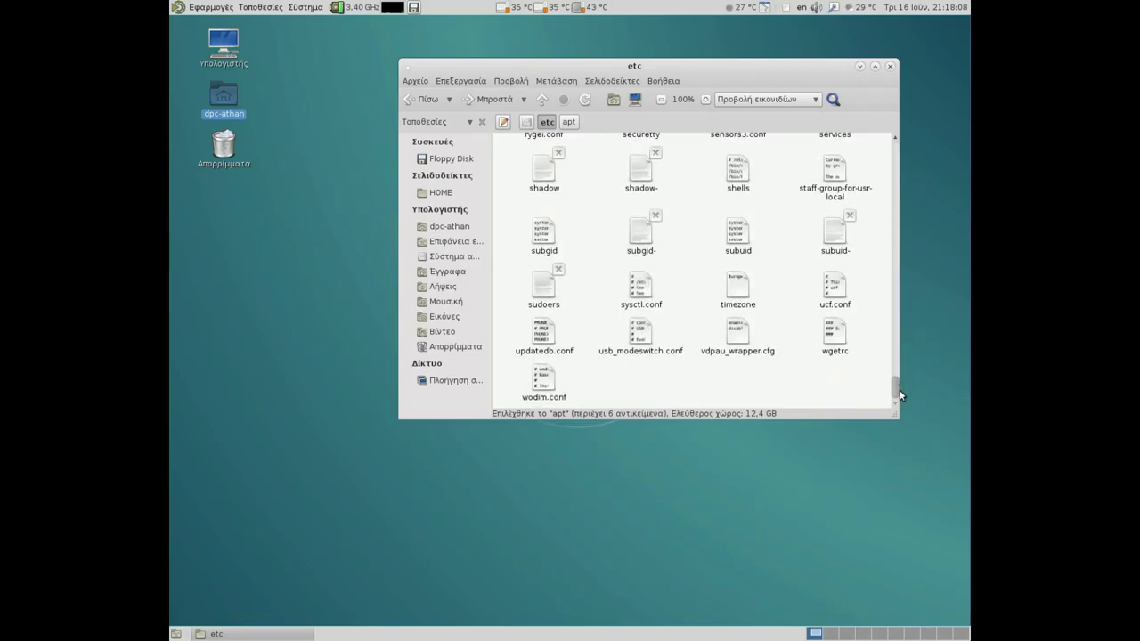
{"action": "scroll", "coordinate": [786, 350], "scroll_direction": "up", "scroll_amount": 1}
{"action": "scroll", "coordinate": [785, 350], "scroll_direction": "up", "scroll_amount": 3}
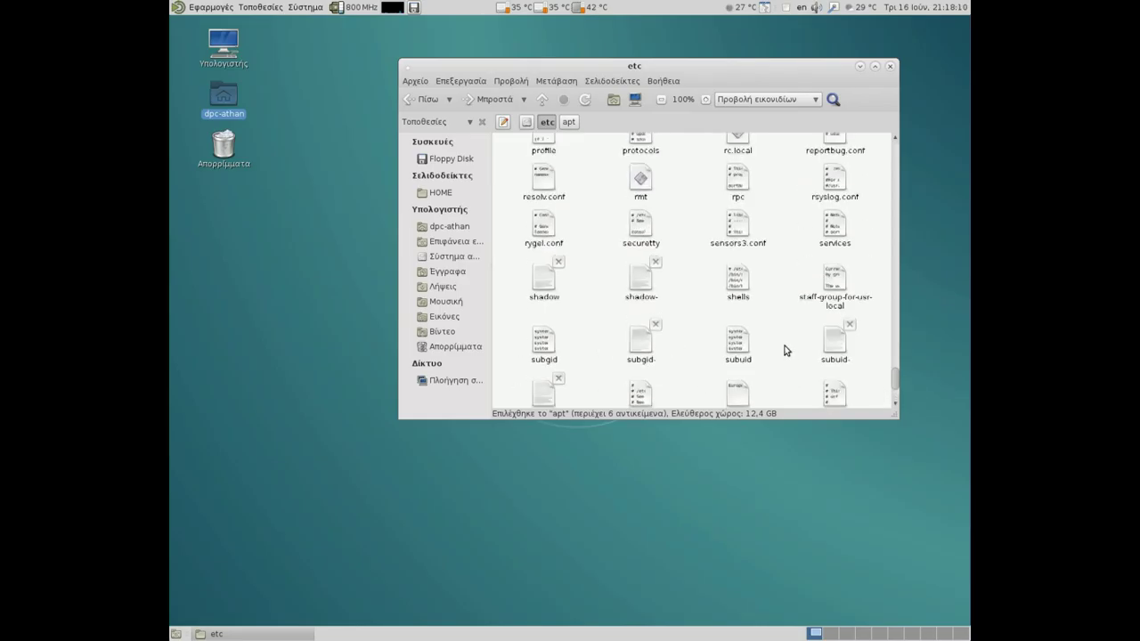
{"action": "scroll", "coordinate": [785, 348], "scroll_direction": "down", "scroll_amount": 3}
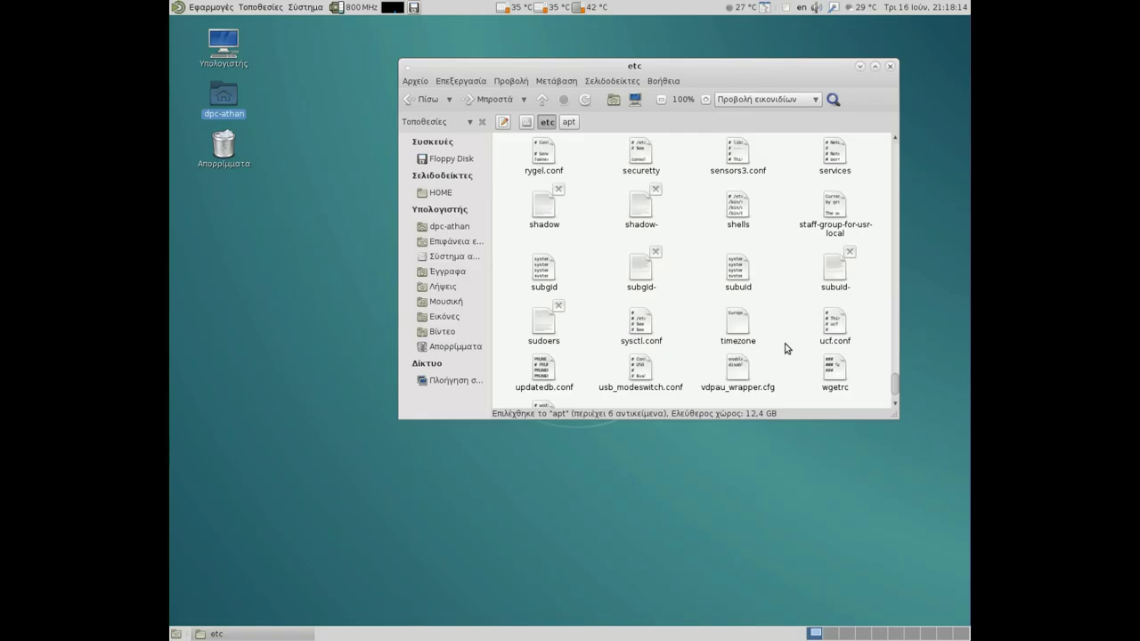
{"action": "scroll", "coordinate": [785, 348], "scroll_direction": "up", "scroll_amount": 5}
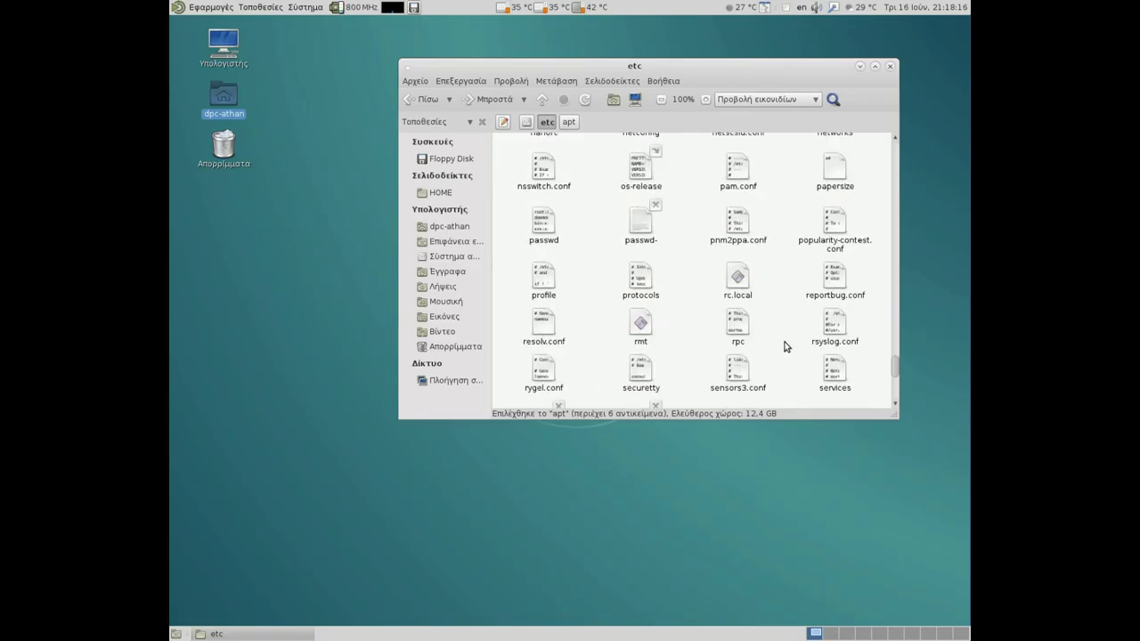
{"action": "scroll", "coordinate": [785, 348], "scroll_direction": "up", "scroll_amount": 3}
{"action": "scroll", "coordinate": [786, 346], "scroll_direction": "up", "scroll_amount": 2}
{"action": "scroll", "coordinate": [785, 343], "scroll_direction": "up", "scroll_amount": 10}
{"action": "scroll", "coordinate": [785, 342], "scroll_direction": "up", "scroll_amount": 10}
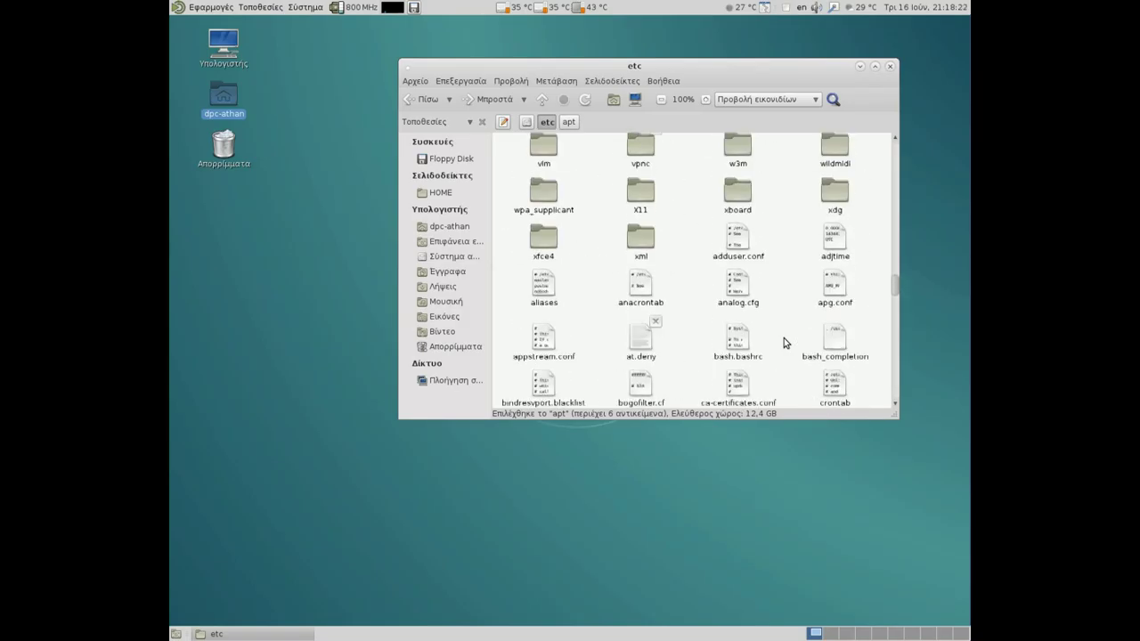
- Review the /etc subfolders in reverse order, from xml and xfce4 back to acpi
{"action": "scroll", "coordinate": [784, 338], "scroll_direction": "up", "scroll_amount": 1}
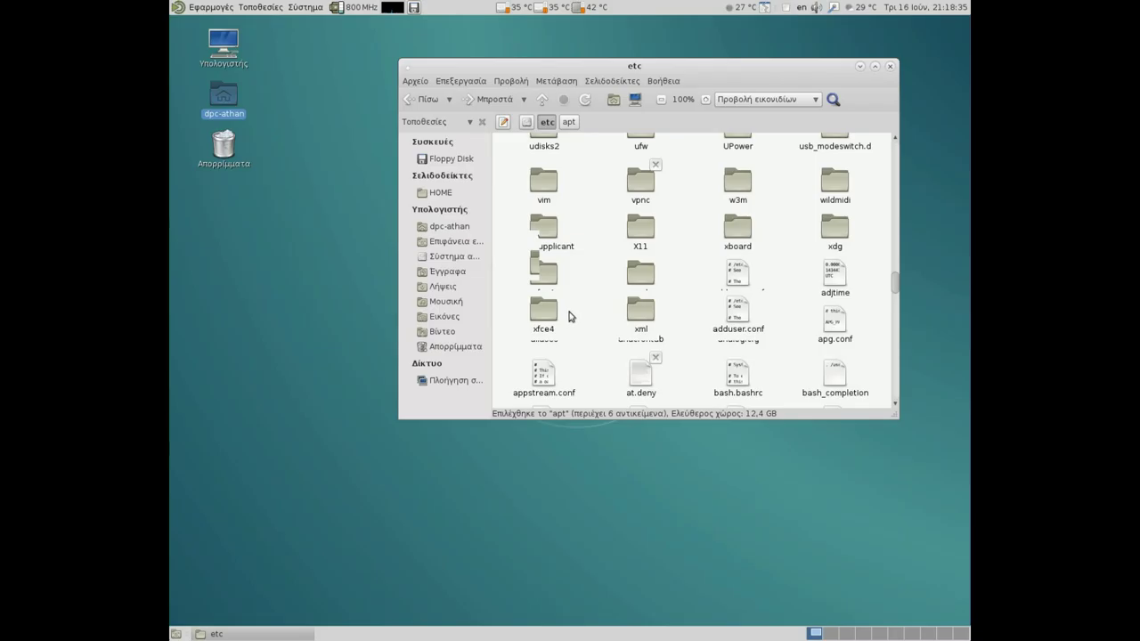
{"action": "scroll", "coordinate": [570, 316], "scroll_direction": "up", "scroll_amount": 2}
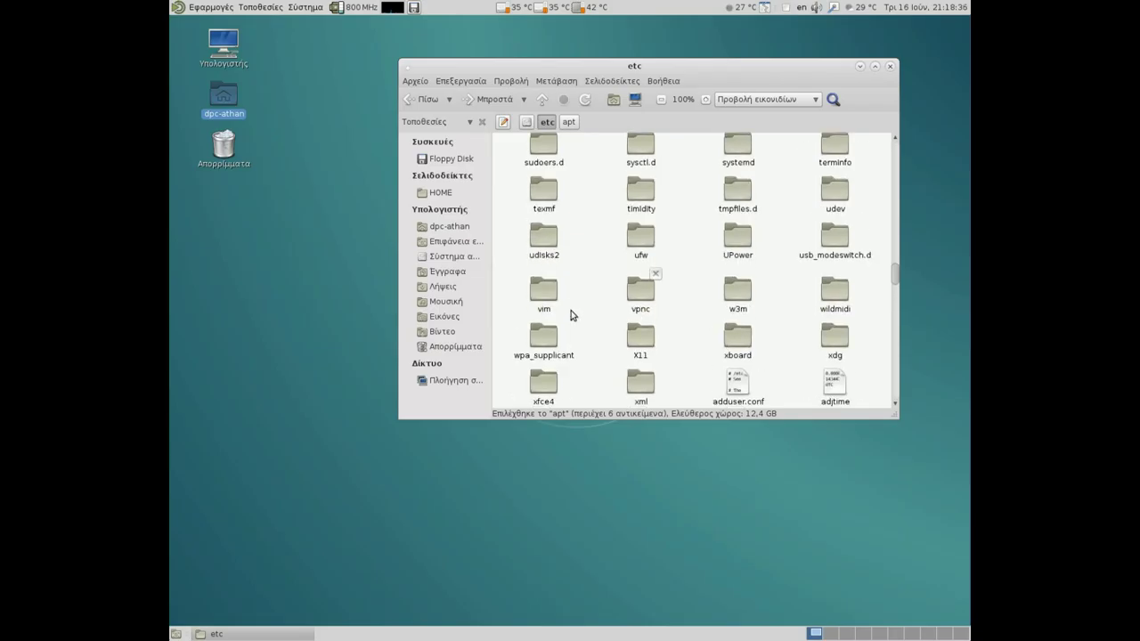
{"action": "scroll", "coordinate": [572, 315], "scroll_direction": "up", "scroll_amount": 1}
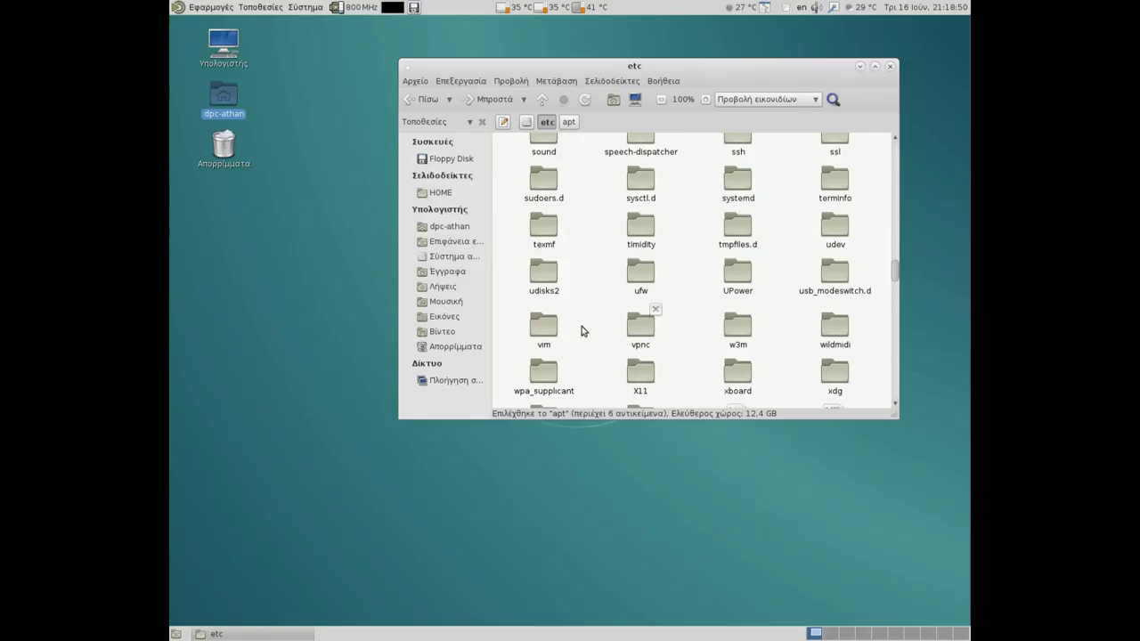
{"action": "scroll", "coordinate": [582, 331], "scroll_direction": "up", "scroll_amount": 2}
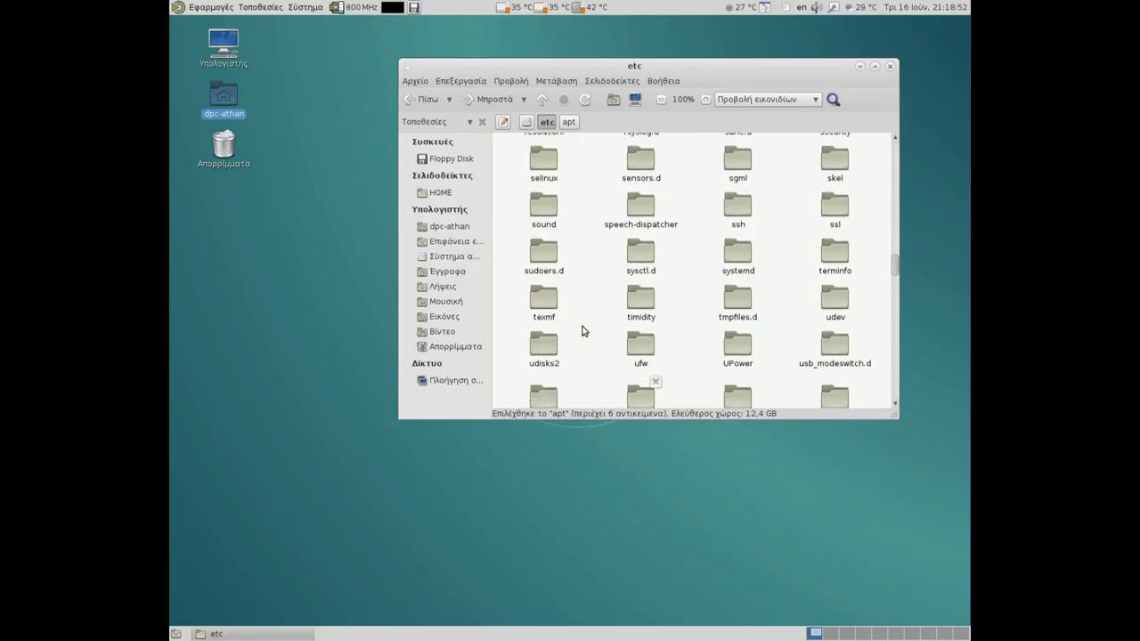
{"action": "scroll", "coordinate": [581, 330], "scroll_direction": "up", "scroll_amount": 1}
{"action": "scroll", "coordinate": [582, 331], "scroll_direction": "up", "scroll_amount": 1}
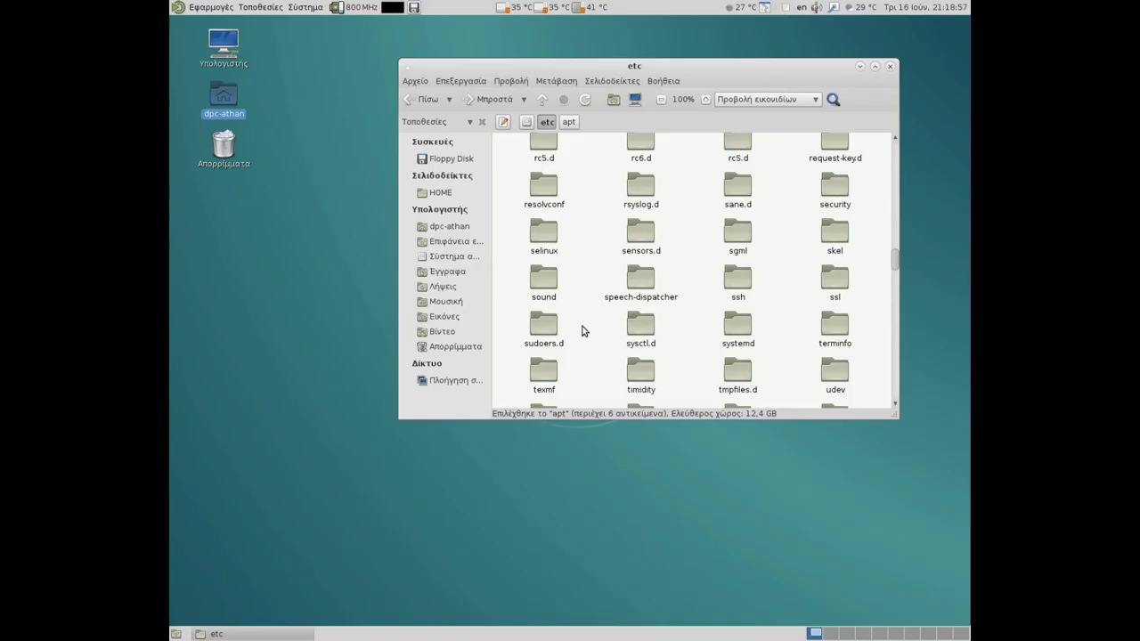
{"action": "scroll", "coordinate": [582, 330], "scroll_direction": "up", "scroll_amount": 1}
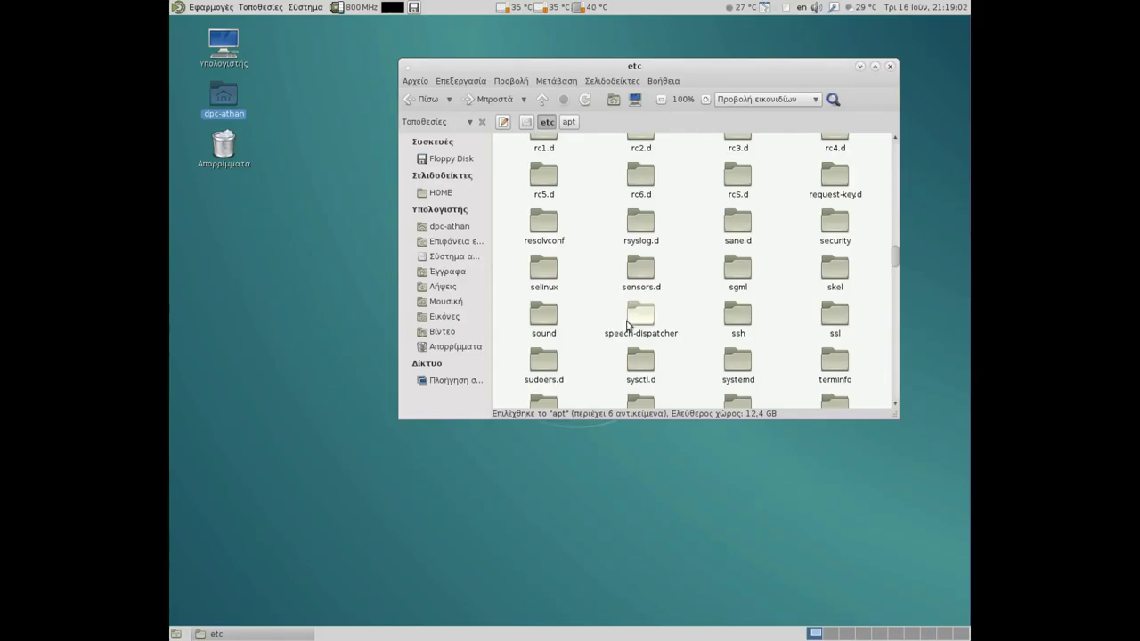
{"action": "scroll", "coordinate": [756, 247], "scroll_direction": "up", "scroll_amount": 3}
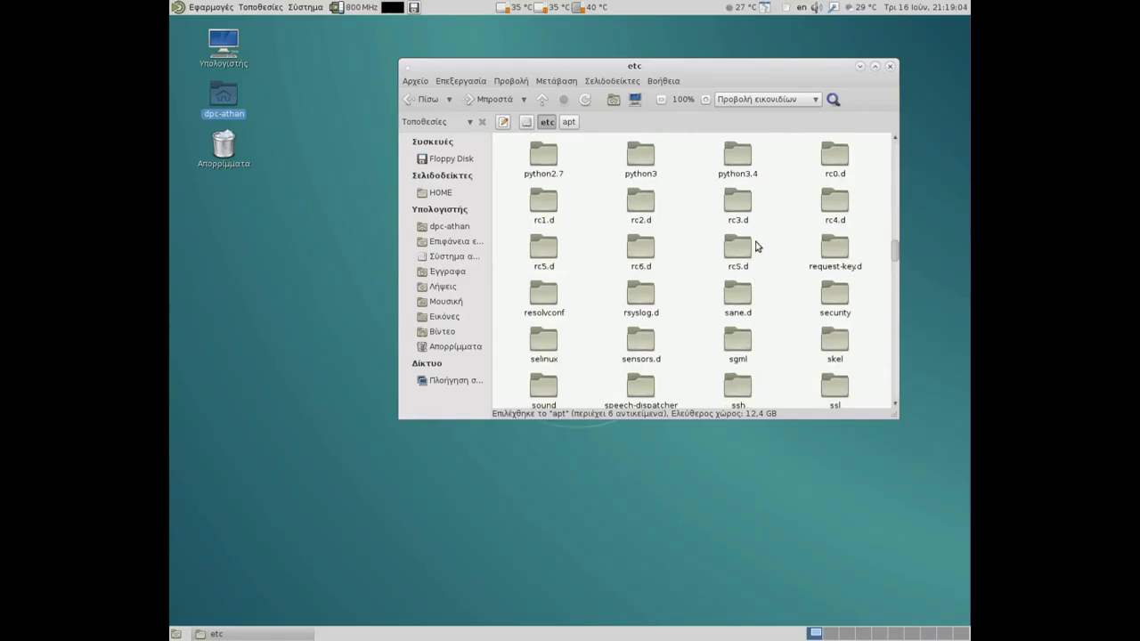
{"action": "scroll", "coordinate": [774, 255], "scroll_direction": "up", "scroll_amount": 2}
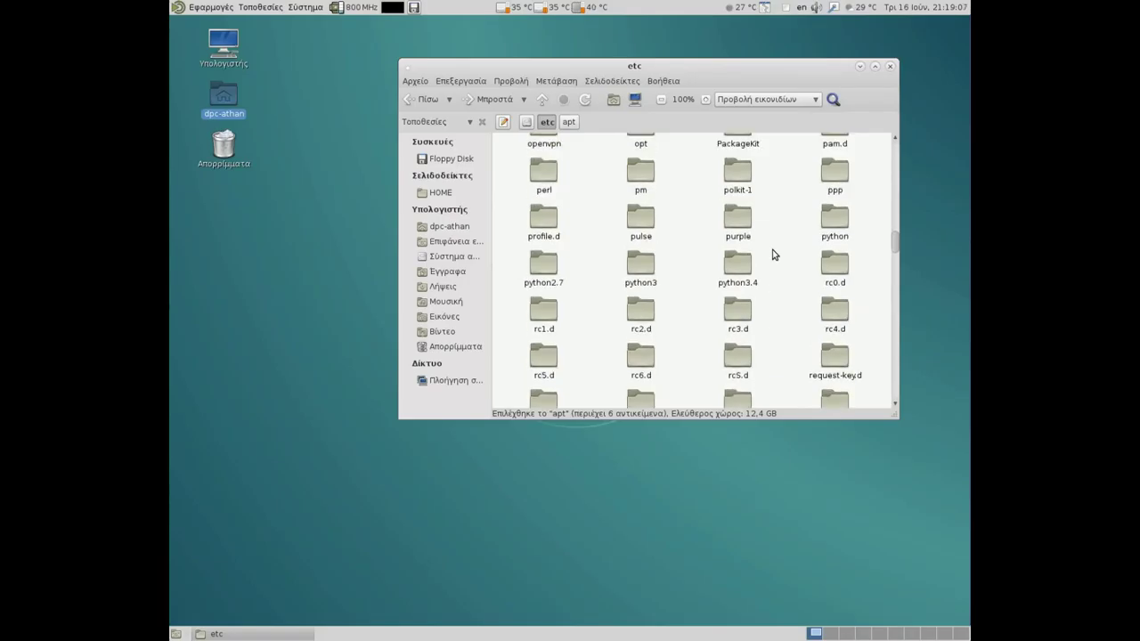
{"action": "scroll", "coordinate": [774, 255], "scroll_direction": "up", "scroll_amount": 2}
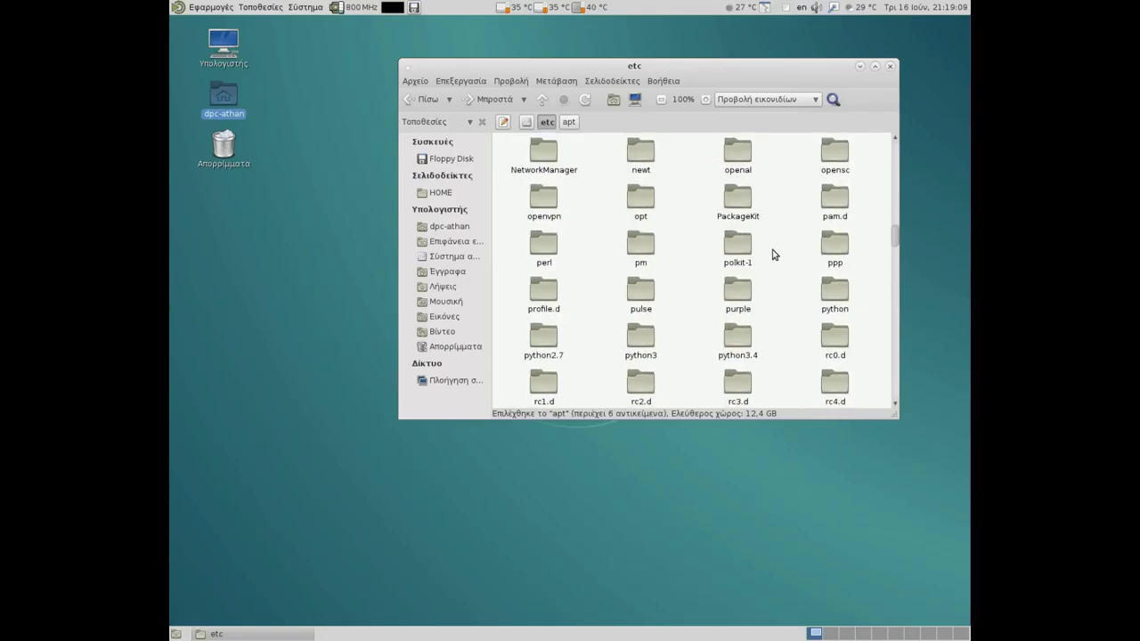
{"action": "scroll", "coordinate": [773, 255], "scroll_direction": "up", "scroll_amount": 4}
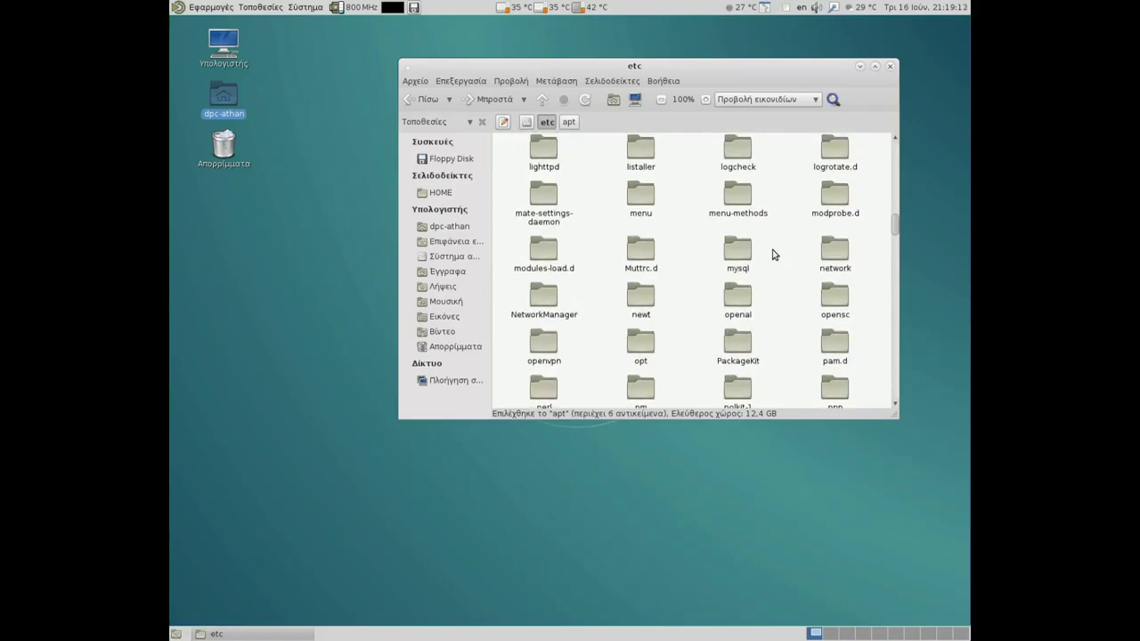
{"action": "scroll", "coordinate": [773, 255], "scroll_direction": "up", "scroll_amount": 1}
{"action": "scroll", "coordinate": [773, 255], "scroll_direction": "up", "scroll_amount": 2}
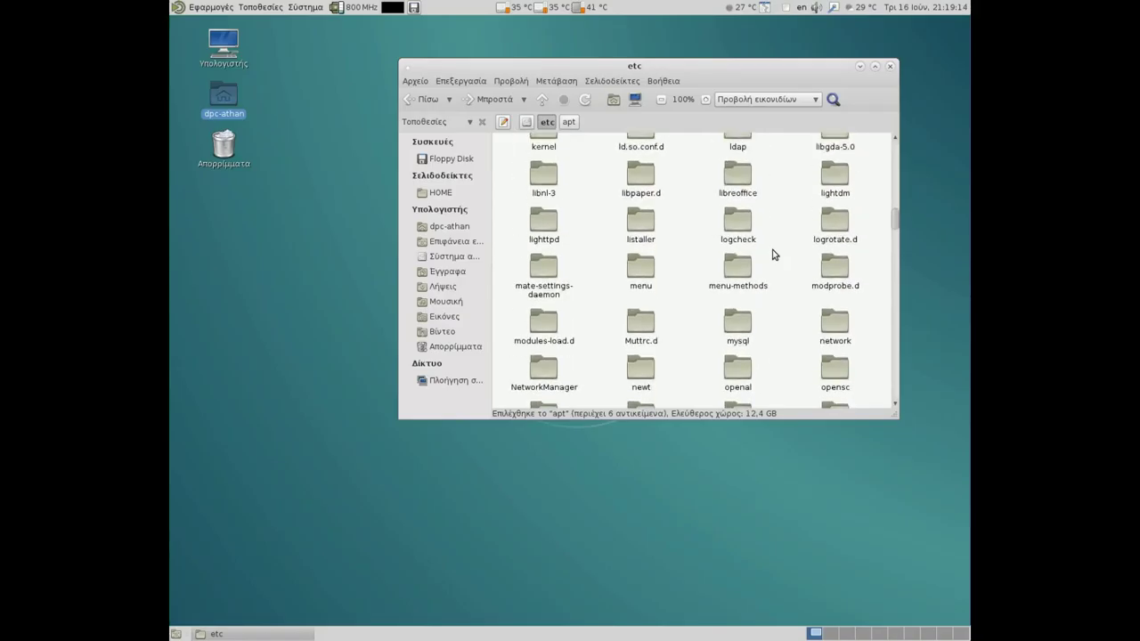
{"action": "scroll", "coordinate": [774, 254], "scroll_direction": "up", "scroll_amount": 3}
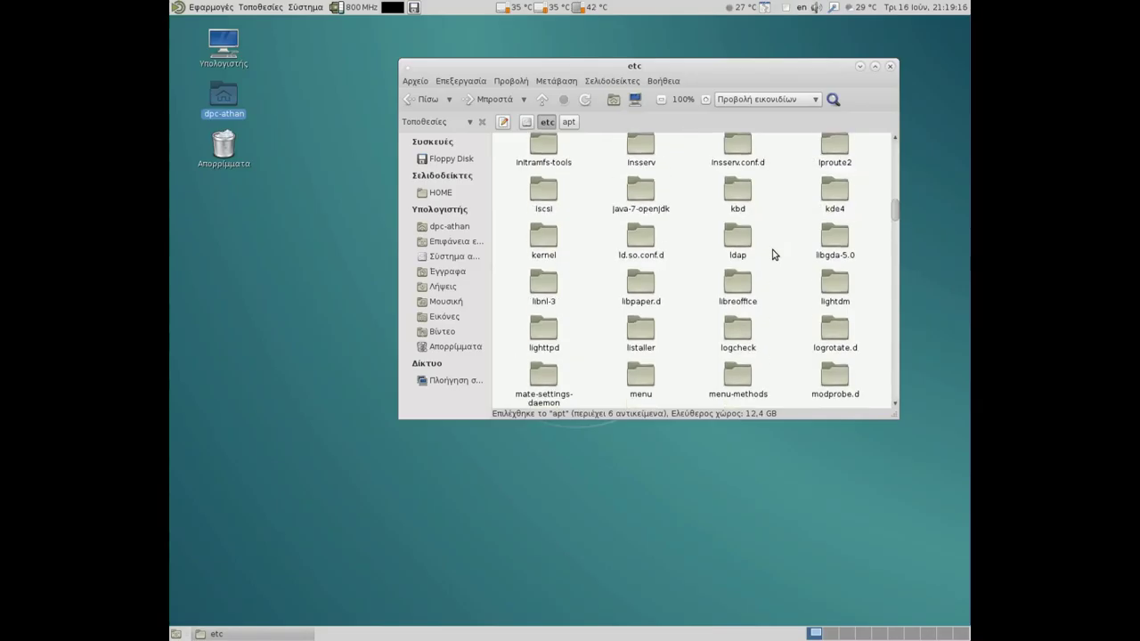
{"action": "scroll", "coordinate": [774, 255], "scroll_direction": "up", "scroll_amount": 1}
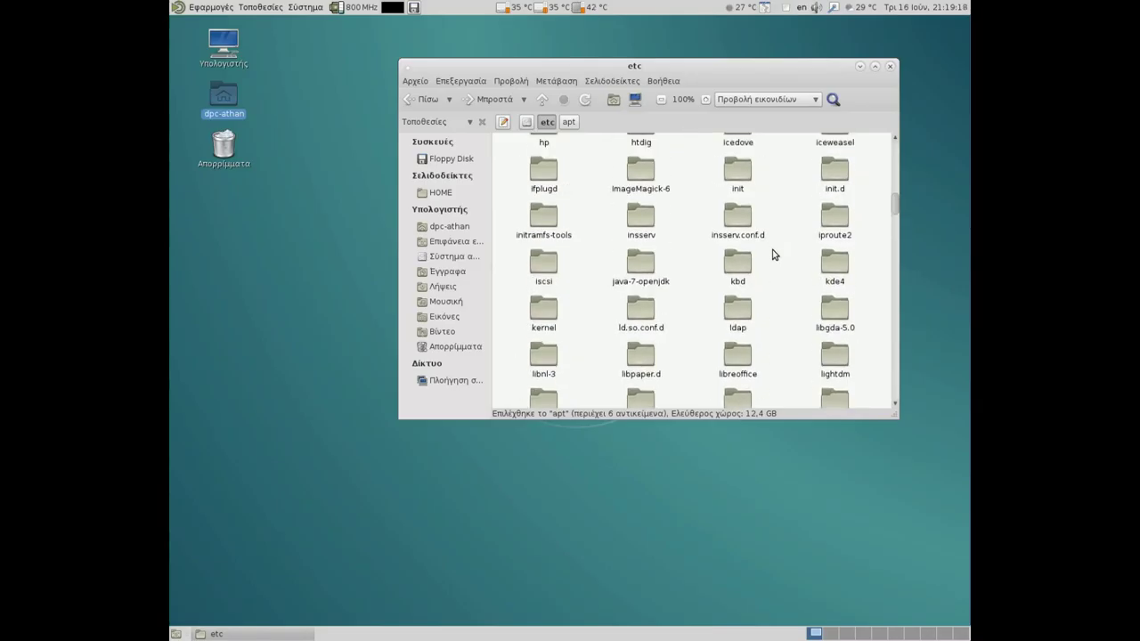
{"action": "scroll", "coordinate": [773, 255], "scroll_direction": "up", "scroll_amount": 2}
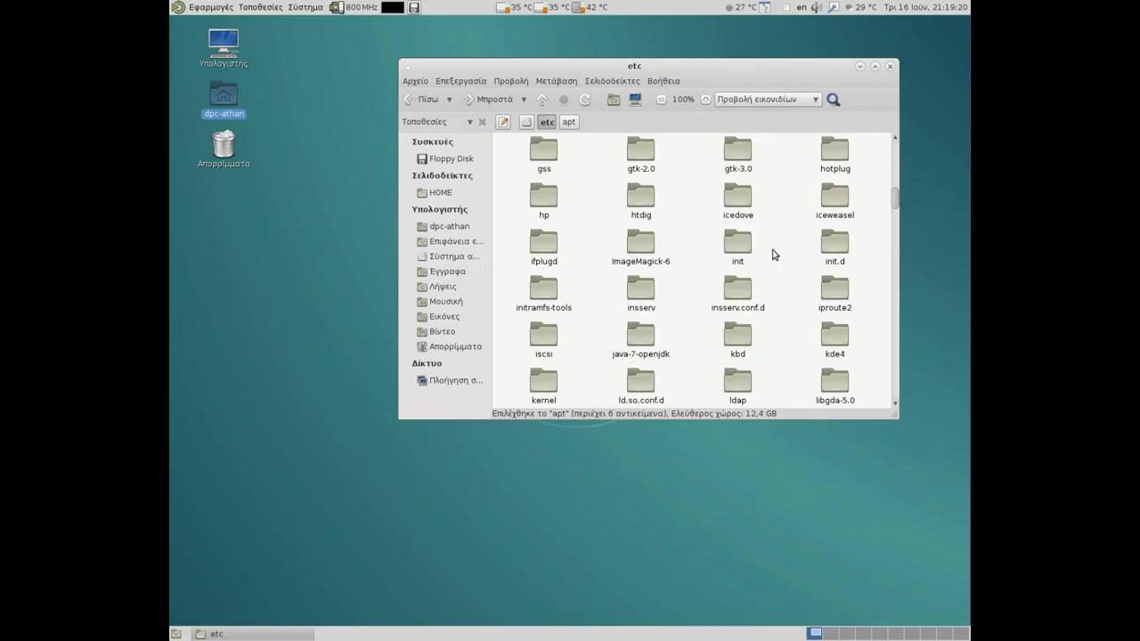
{"action": "scroll", "coordinate": [774, 254], "scroll_direction": "up", "scroll_amount": 3}
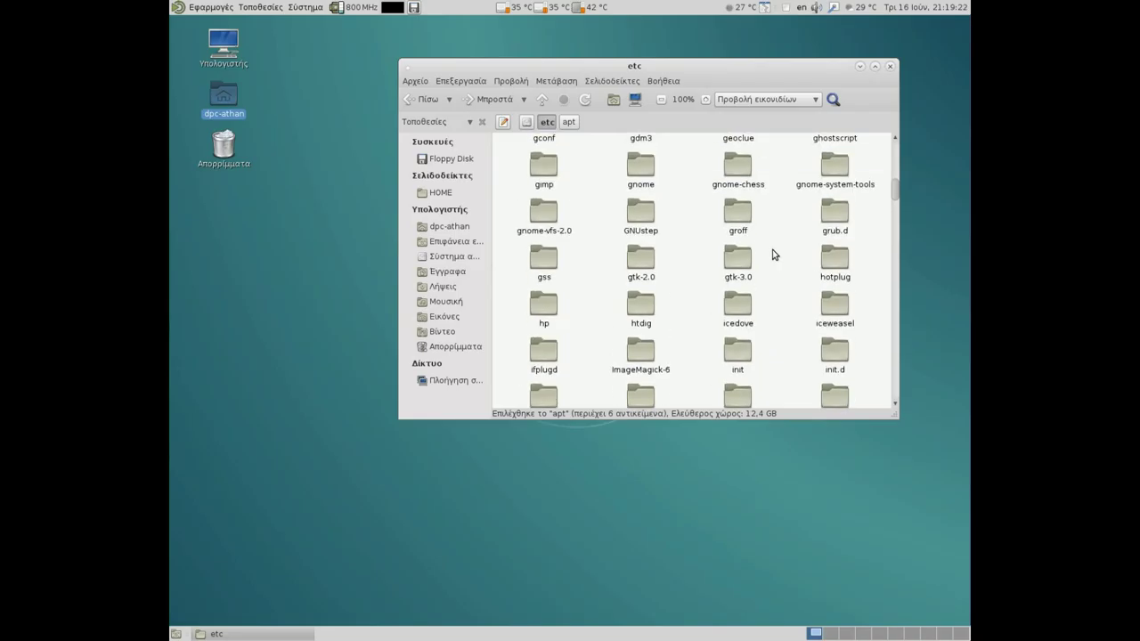
{"action": "scroll", "coordinate": [774, 255], "scroll_direction": "up", "scroll_amount": 3}
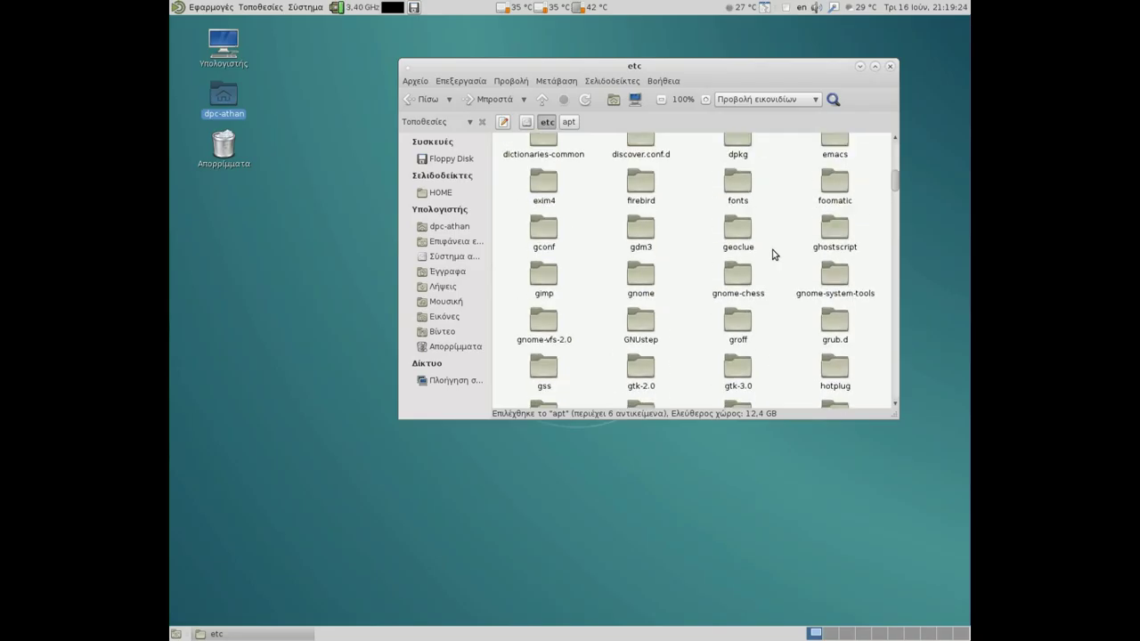
{"action": "scroll", "coordinate": [774, 254], "scroll_direction": "up", "scroll_amount": 2}
{"action": "scroll", "coordinate": [773, 254], "scroll_direction": "up", "scroll_amount": 3}
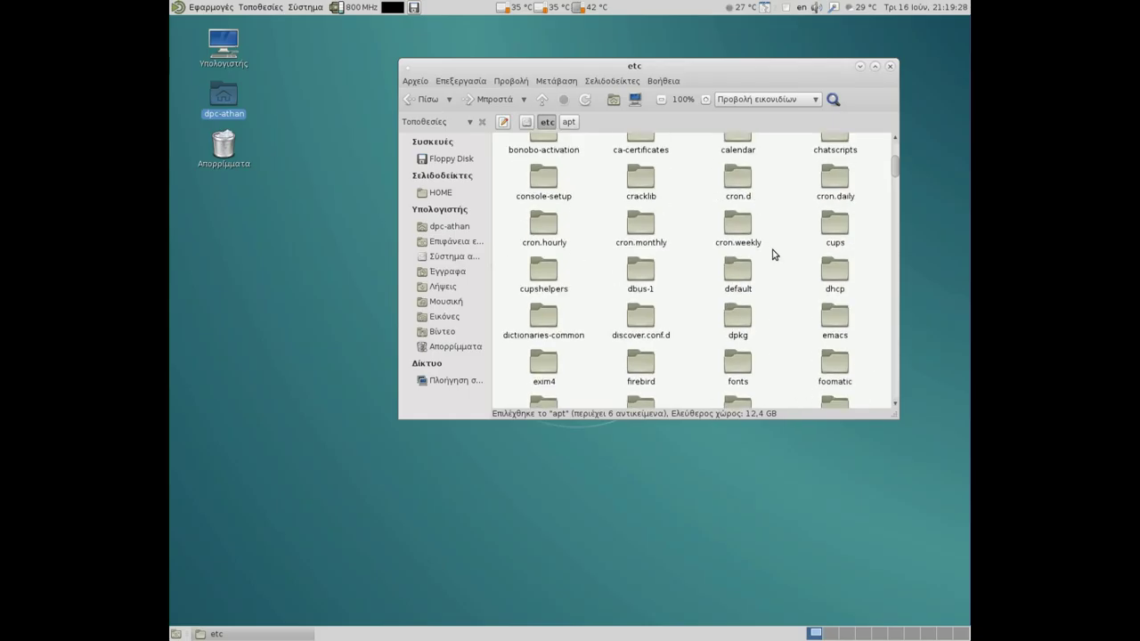
{"action": "scroll", "coordinate": [773, 255], "scroll_direction": "up", "scroll_amount": 1}
{"action": "scroll", "coordinate": [773, 255], "scroll_direction": "up", "scroll_amount": 3}
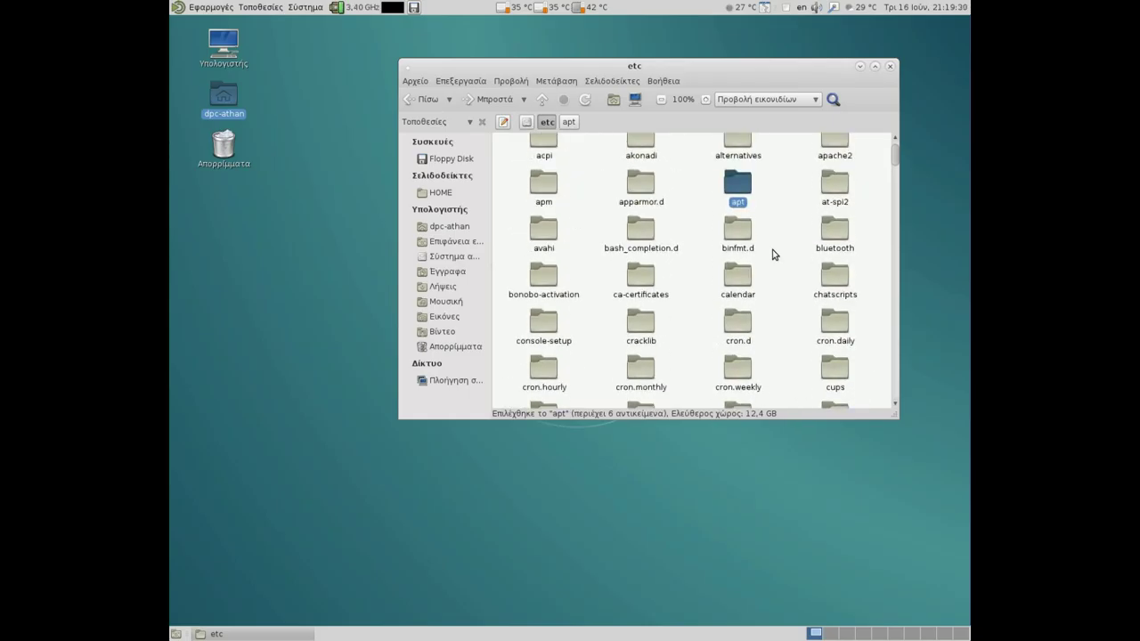
{"action": "scroll", "coordinate": [773, 255], "scroll_direction": "up", "scroll_amount": 1}
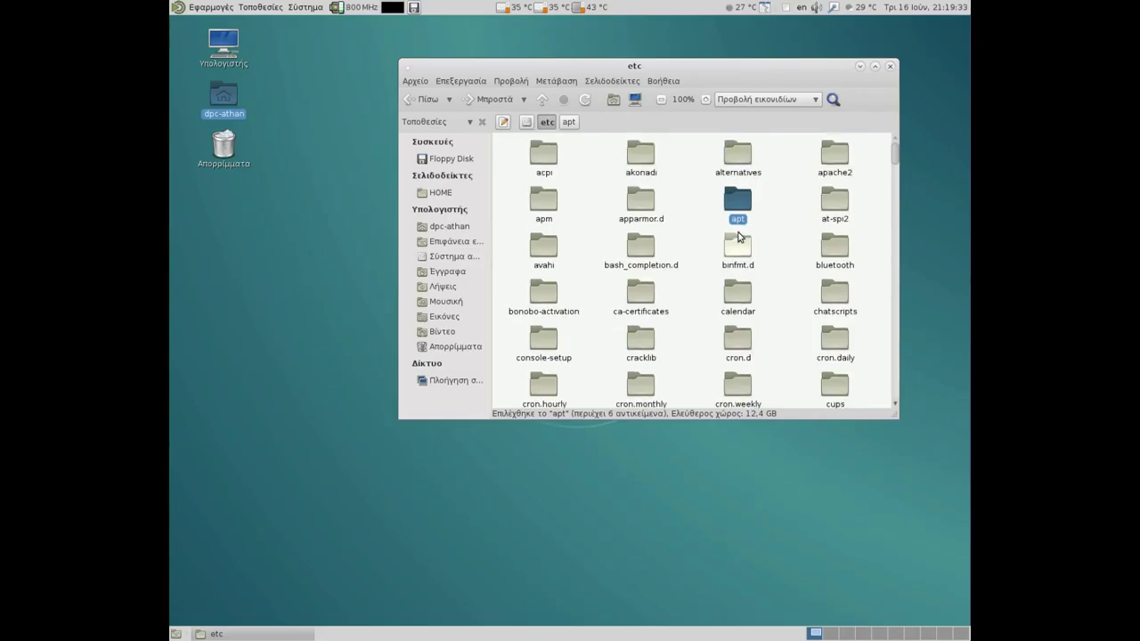
- Go back to the root file system and open the cache folder inside var
{"action": "left_click", "coordinate": [409, 99]}
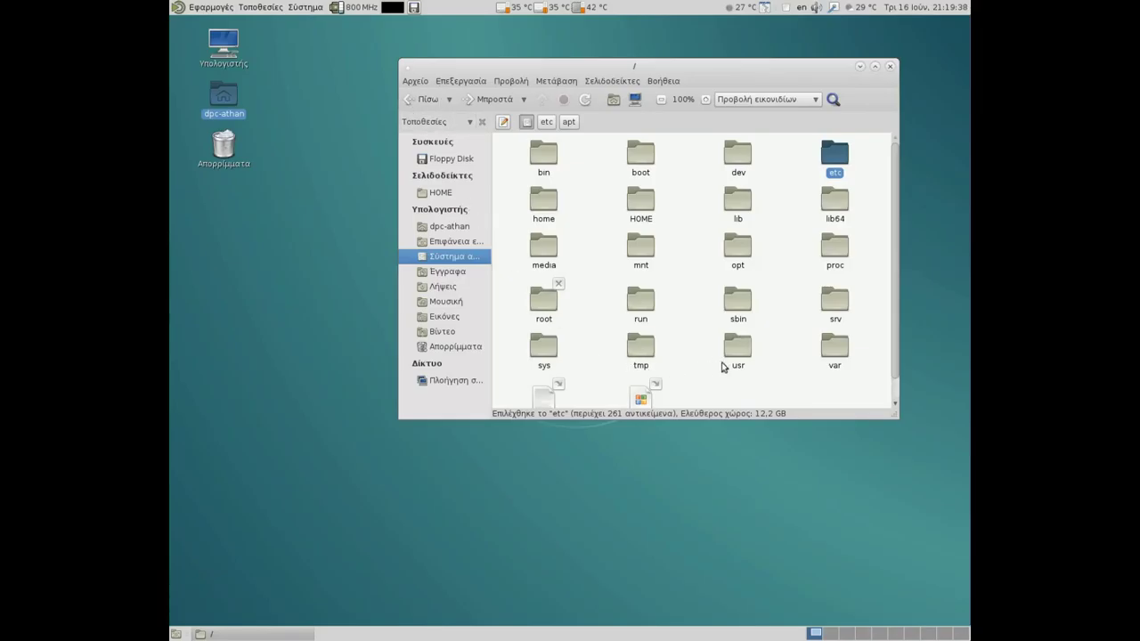
{"action": "left_click", "coordinate": [843, 353]}
{"action": "double_click", "coordinate": [843, 353]}
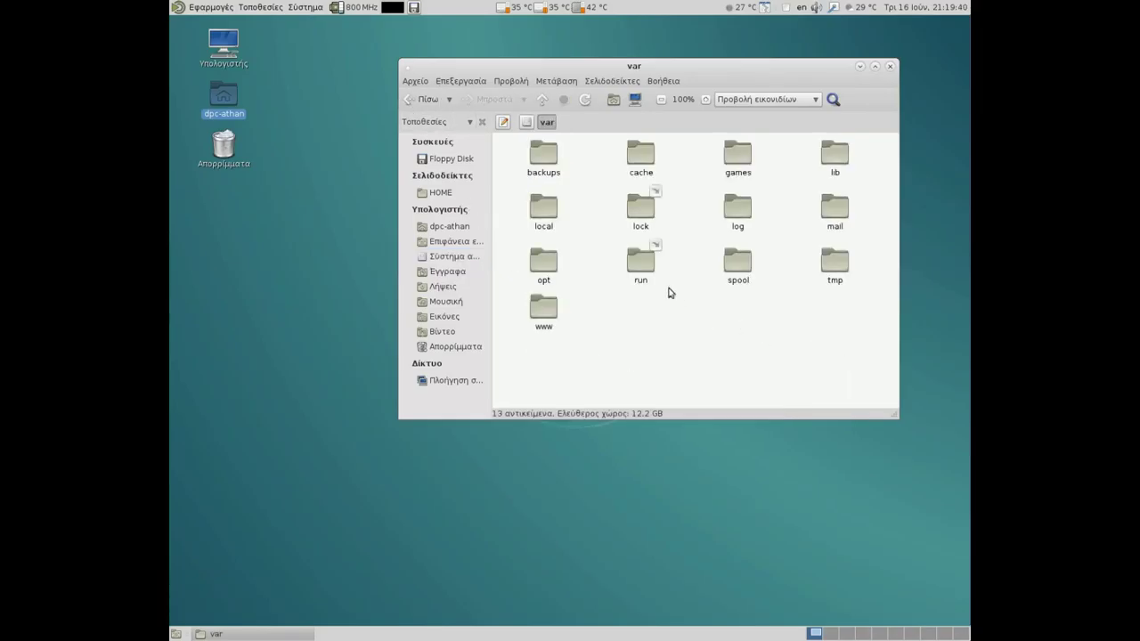
{"action": "left_click", "coordinate": [638, 159]}
{"action": "double_click", "coordinate": [638, 159]}
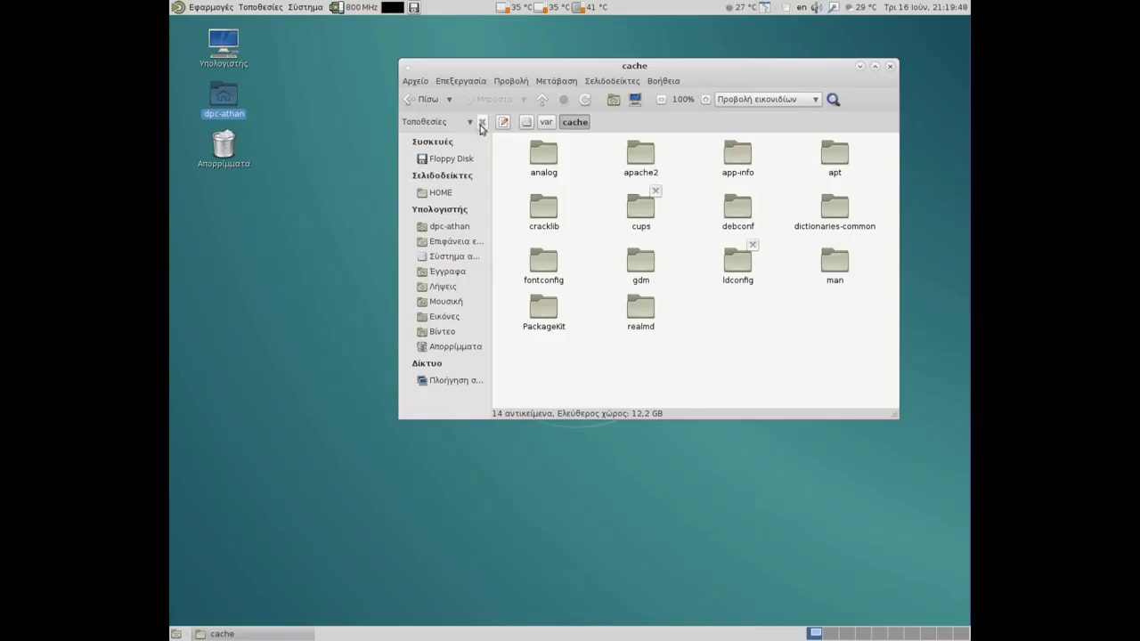
- Return to the var folder, look through its lib folder down to xml-core, and go back to var
{"action": "left_click", "coordinate": [412, 99]}
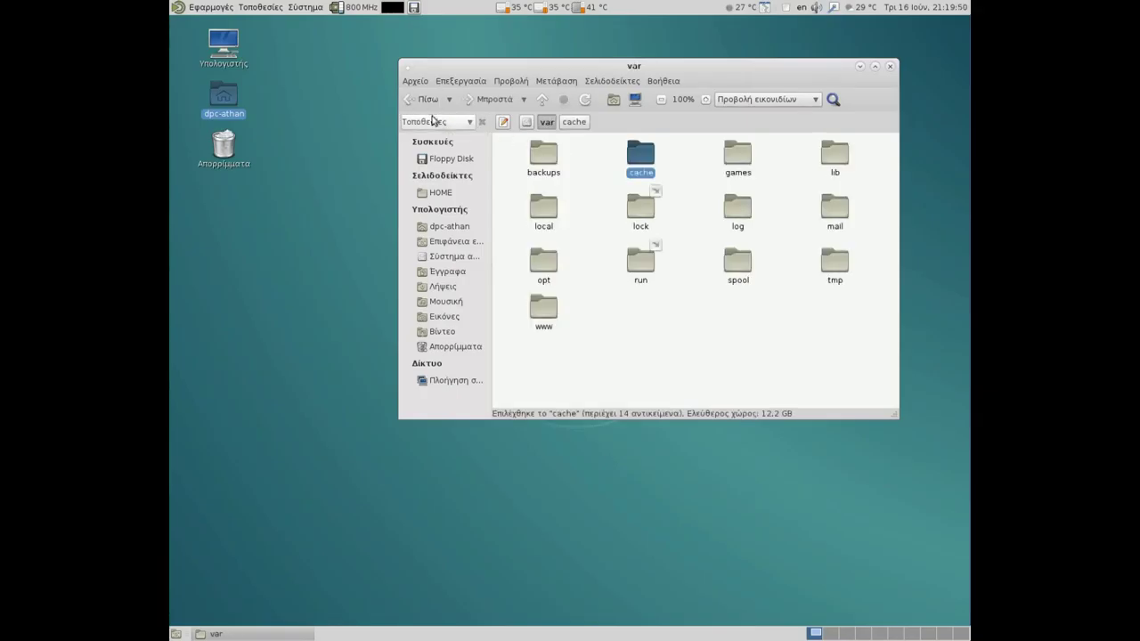
{"action": "double_click", "coordinate": [835, 155]}
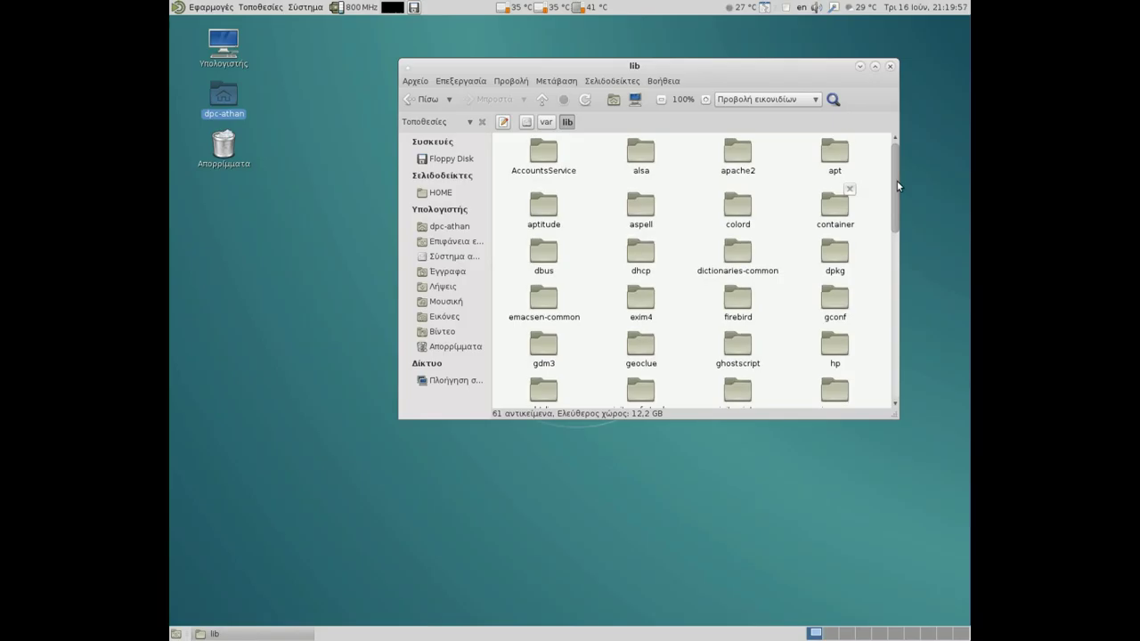
{"action": "left_click_drag", "start_coordinate": [898, 185], "coordinate": [901, 299]}
{"action": "left_click_drag", "start_coordinate": [898, 308], "coordinate": [896, 352]}
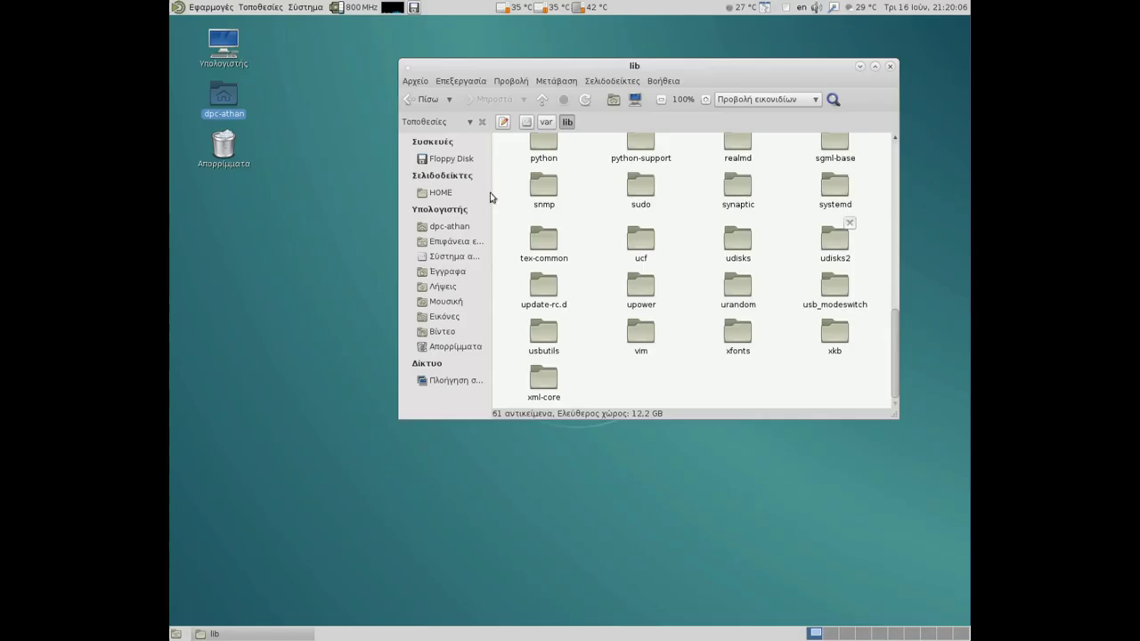
{"action": "left_click", "coordinate": [420, 102]}
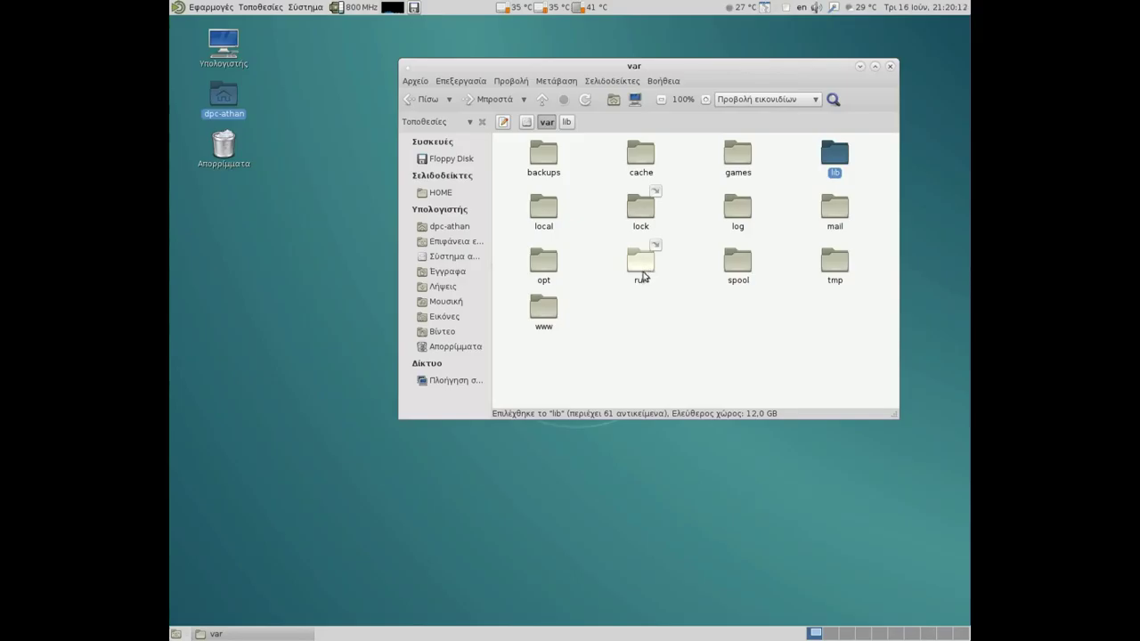
- Check the contents of the mail and local folders inside var, returning to var after each
{"action": "double_click", "coordinate": [836, 211]}
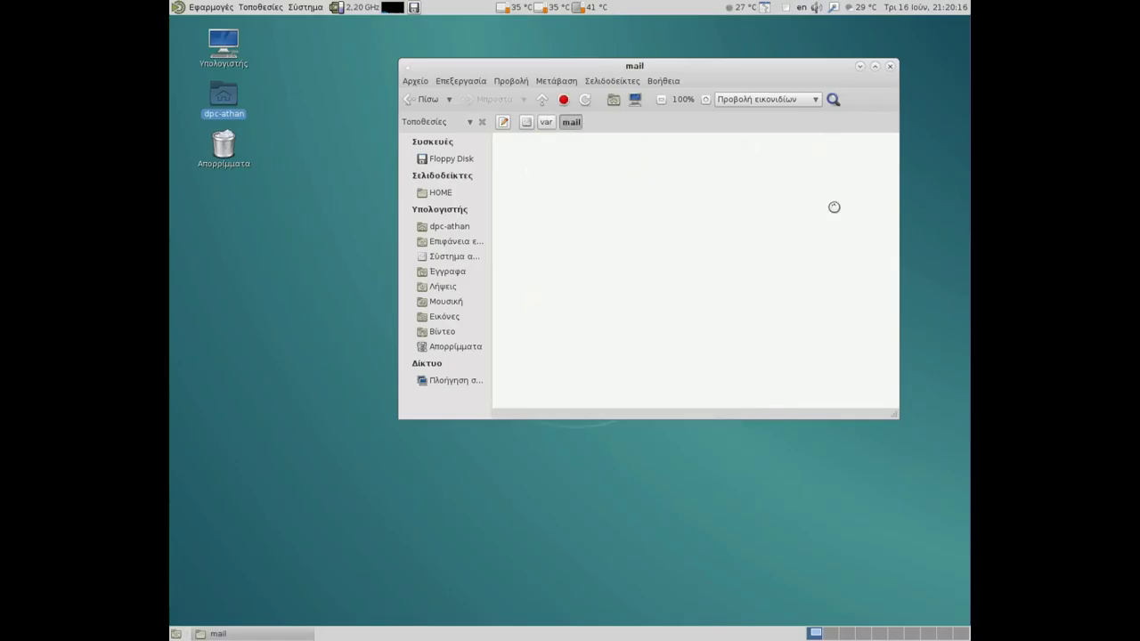
{"action": "left_click", "coordinate": [424, 102]}
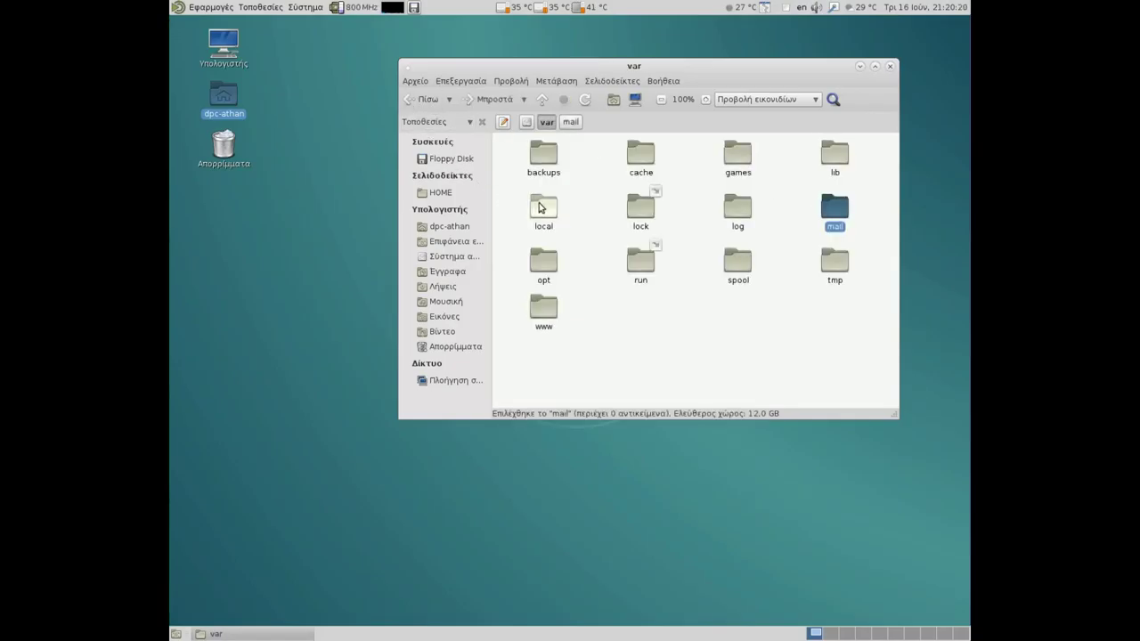
{"action": "double_click", "coordinate": [543, 208]}
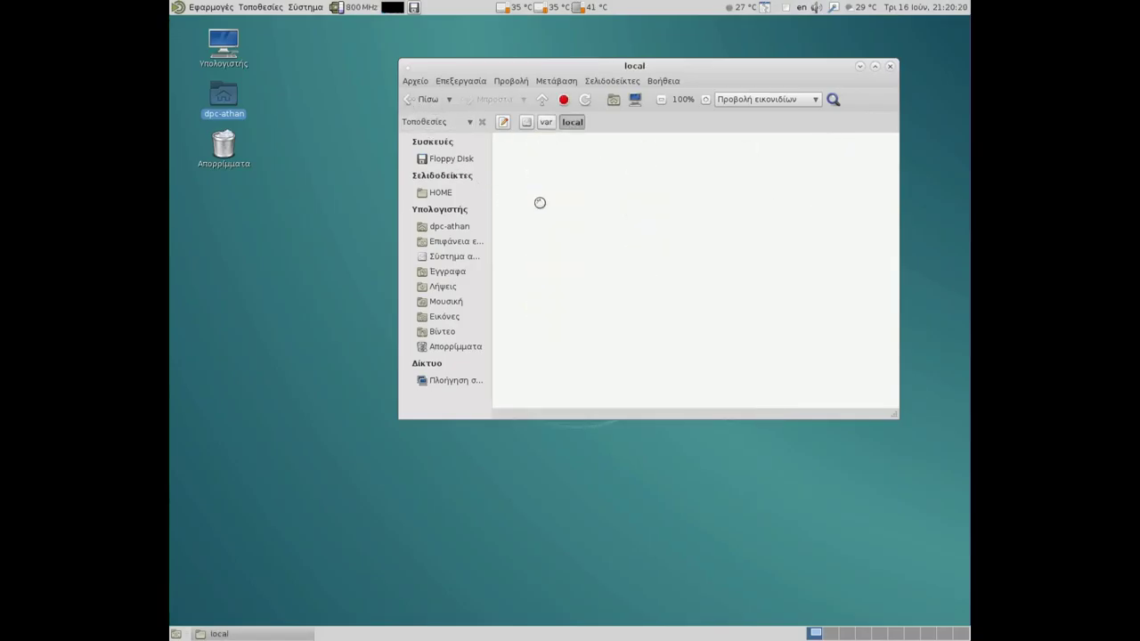
{"action": "left_click", "coordinate": [407, 101]}
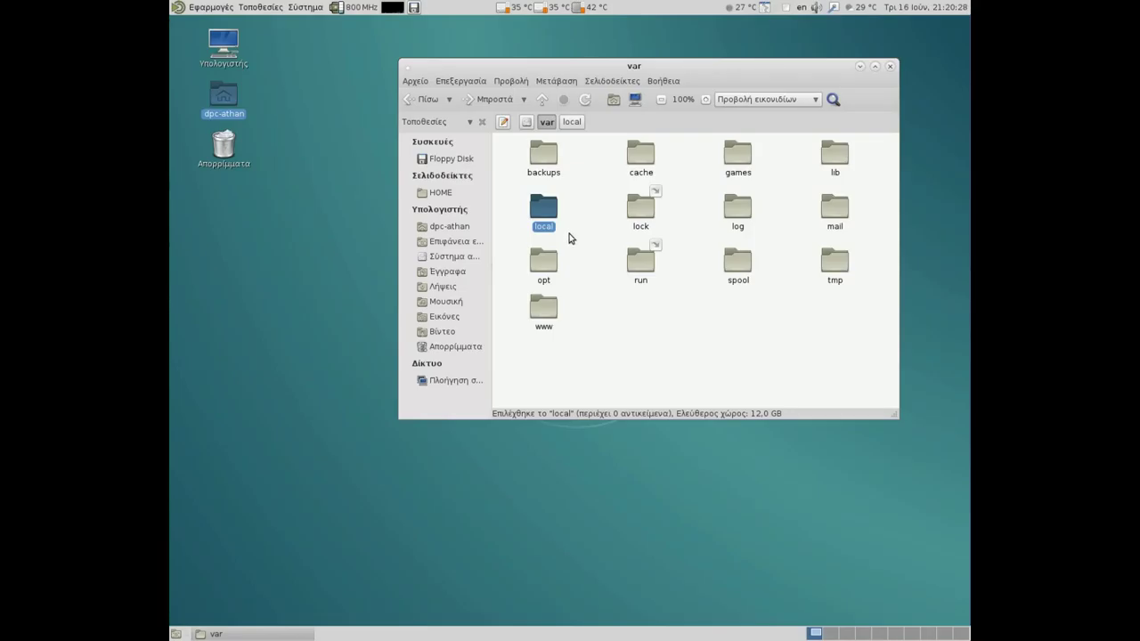
- Look through the log folder inside var down to Xorg.0.log.old and return to var
{"action": "double_click", "coordinate": [735, 207]}
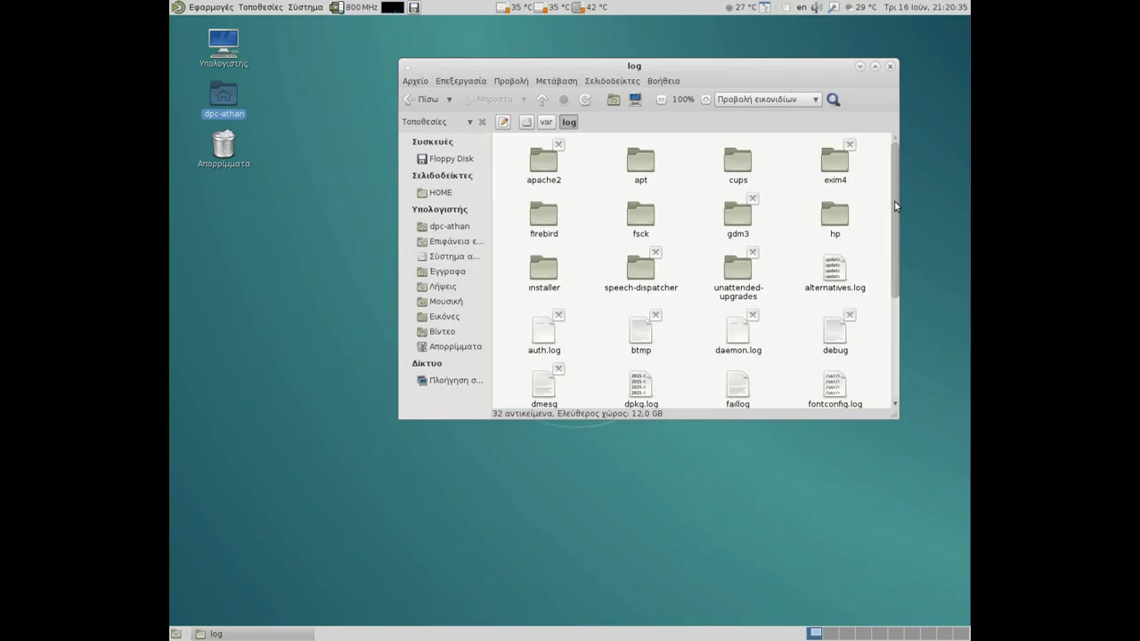
{"action": "left_click_drag", "start_coordinate": [897, 205], "coordinate": [894, 318]}
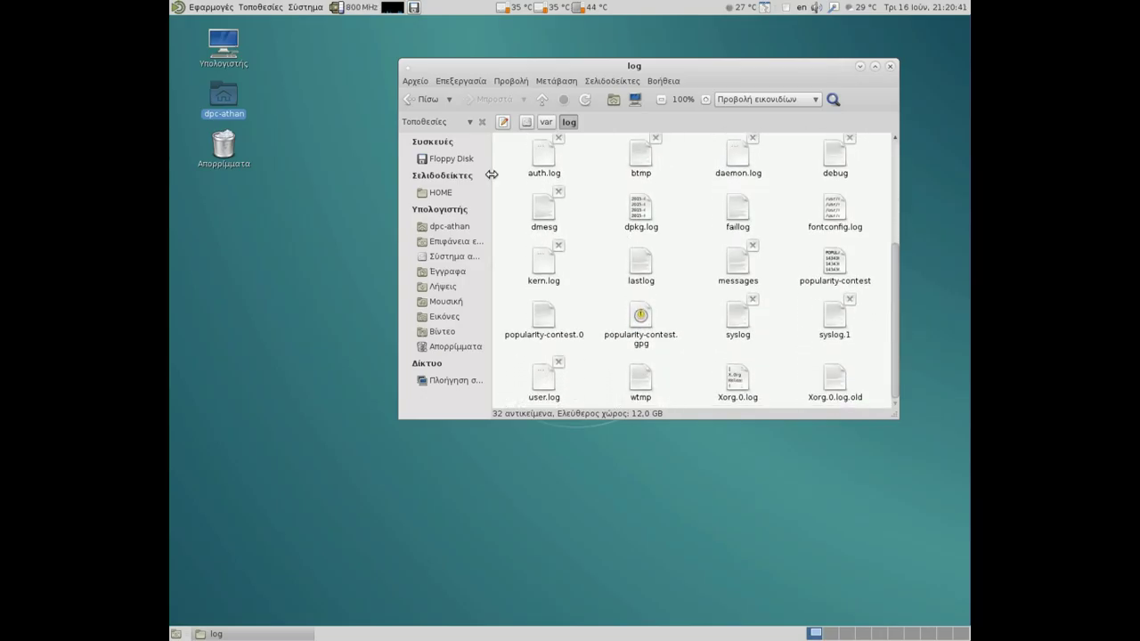
{"action": "left_click", "coordinate": [413, 100]}
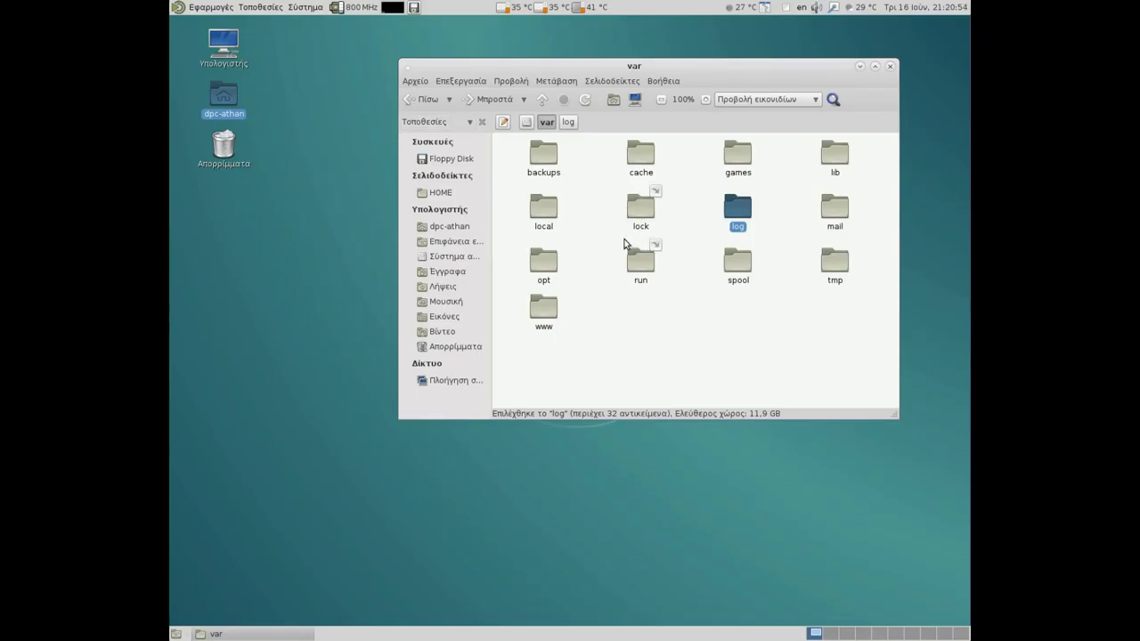
- Go back to the root file system and open the bin folder inside usr
{"action": "left_click", "coordinate": [419, 100]}
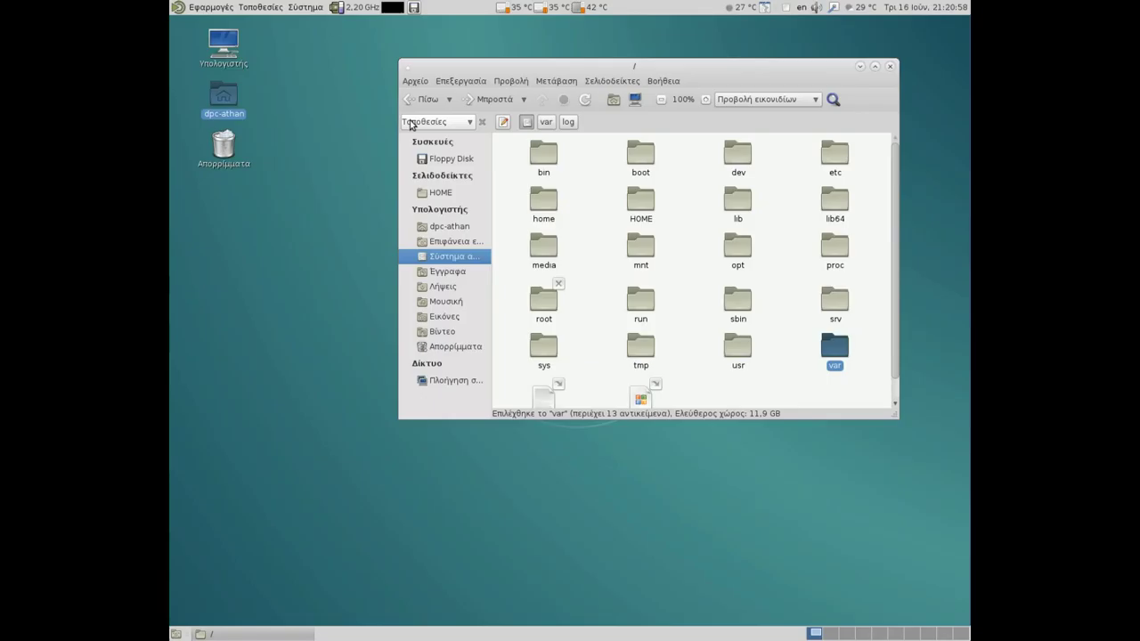
{"action": "double_click", "coordinate": [737, 346]}
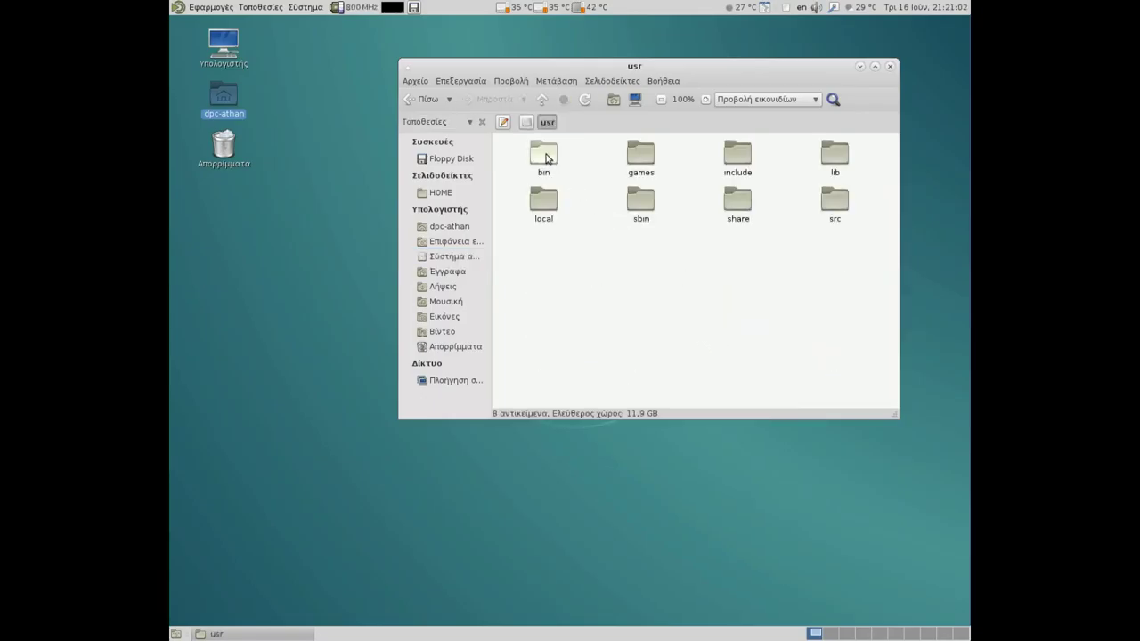
{"action": "double_click", "coordinate": [545, 156]}
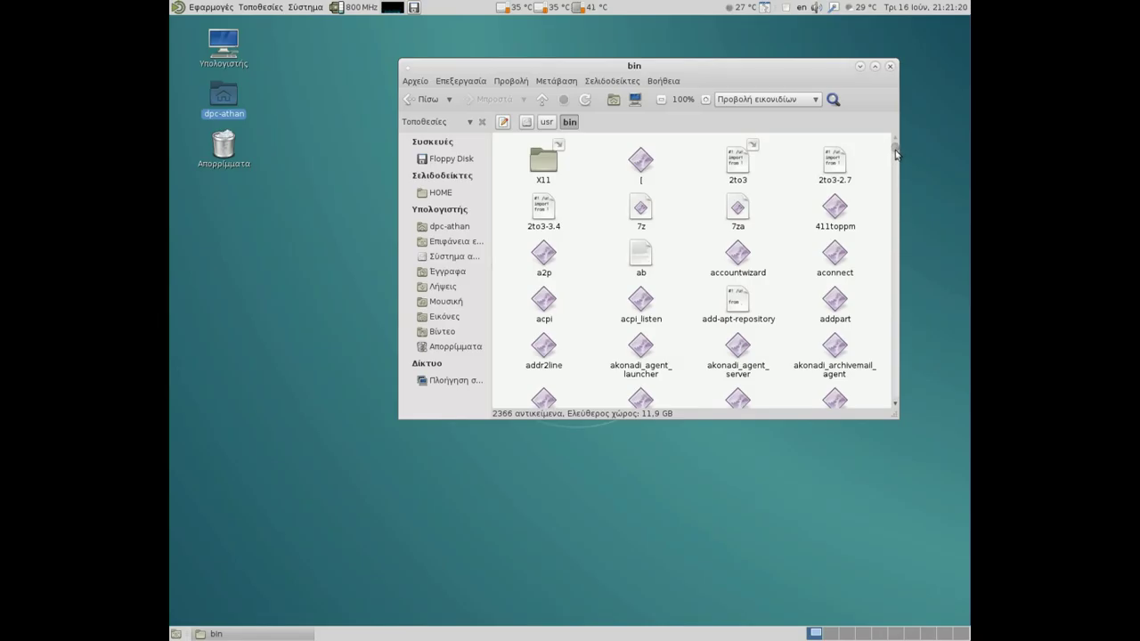
- Examine the programs in /usr/bin from the start of the listing to the bogofilter and bsd entries
{"action": "scroll", "coordinate": [858, 283], "scroll_direction": "down", "scroll_amount": 5}
{"action": "scroll", "coordinate": [861, 299], "scroll_direction": "down", "scroll_amount": 2}
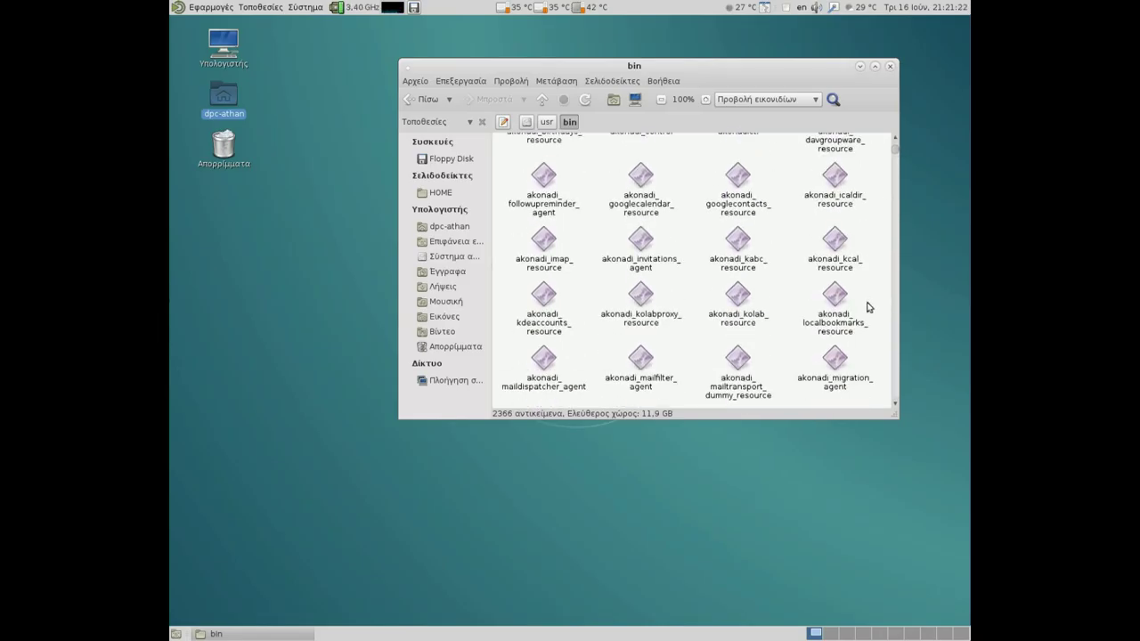
{"action": "left_click", "coordinate": [895, 406]}
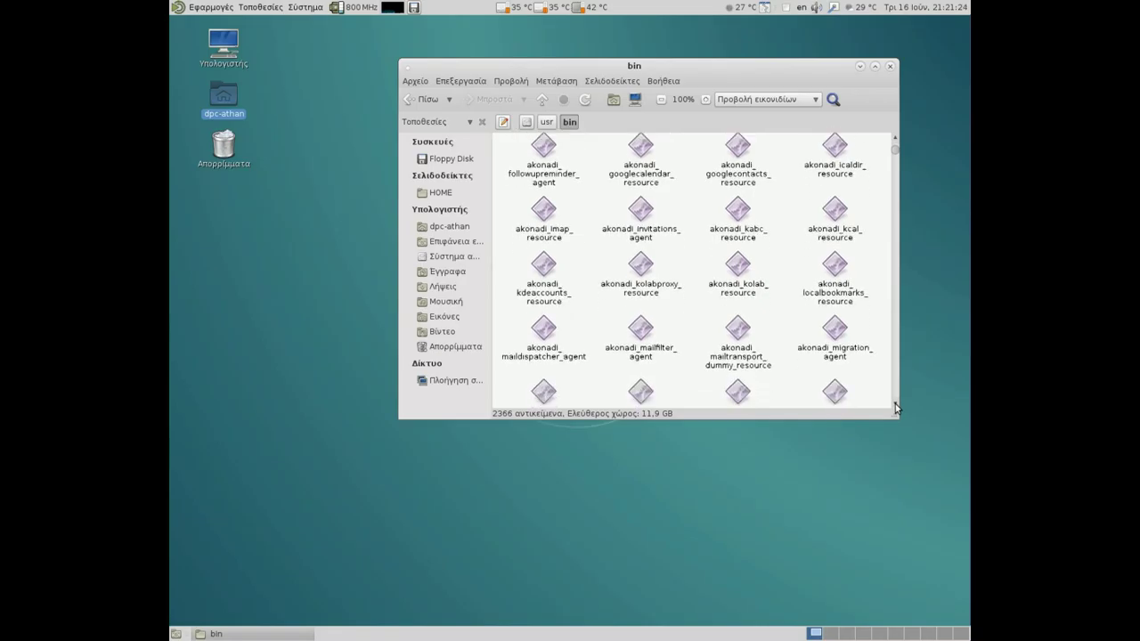
{"action": "left_click", "coordinate": [895, 407]}
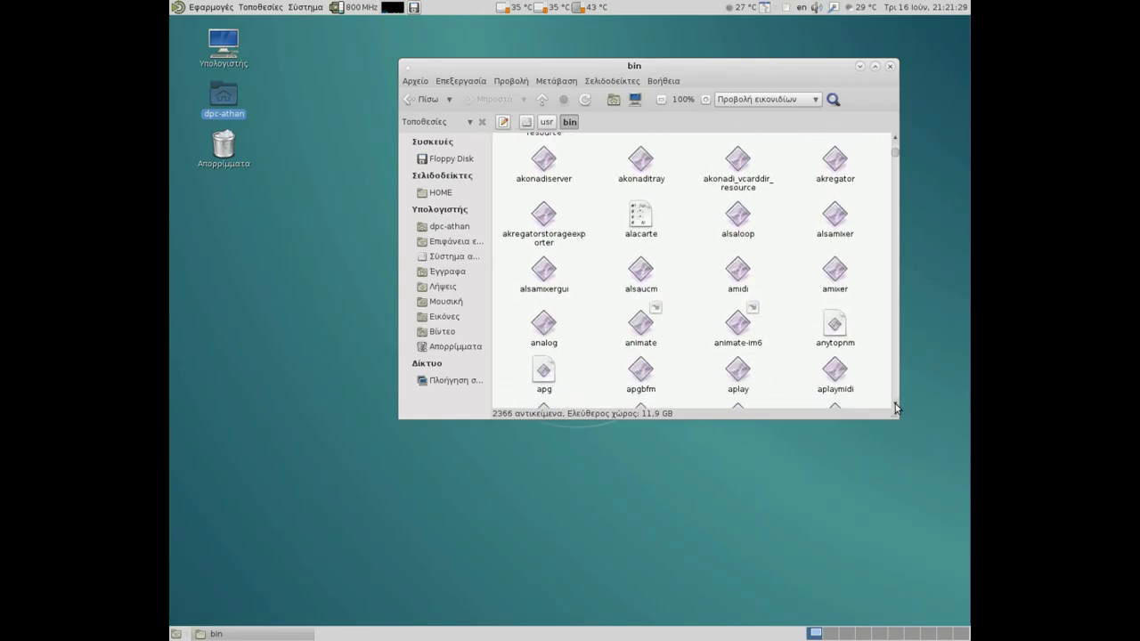
{"action": "left_click", "coordinate": [895, 407]}
{"action": "left_click", "coordinate": [896, 408]}
{"action": "left_click", "coordinate": [895, 408]}
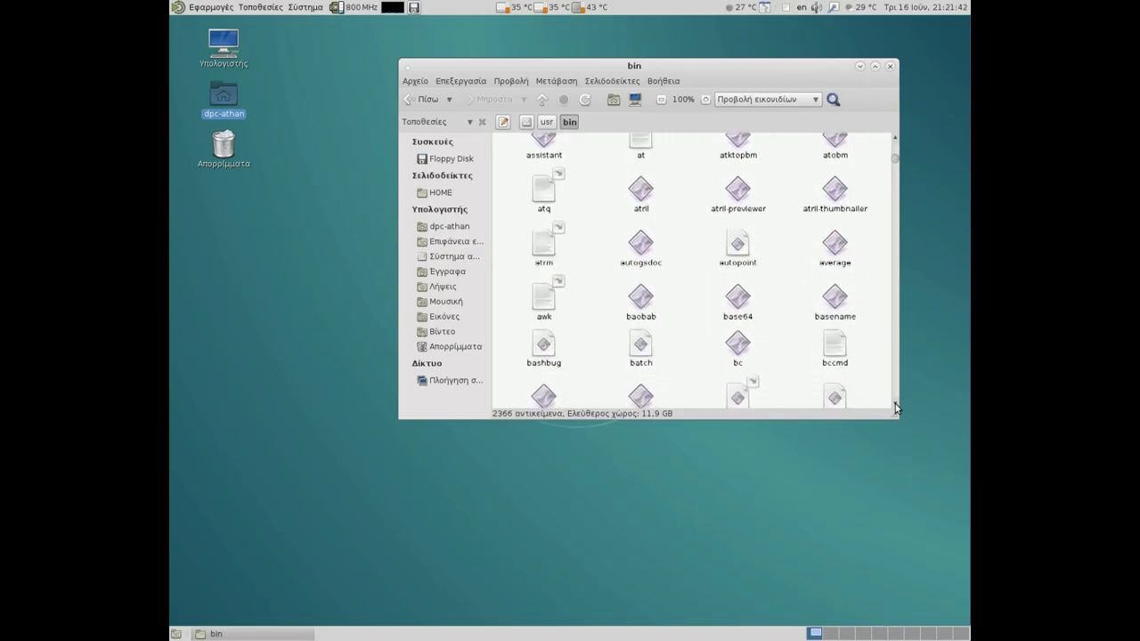
{"action": "left_click", "coordinate": [896, 407]}
{"action": "left_click", "coordinate": [896, 407]}
{"action": "left_click", "coordinate": [895, 407]}
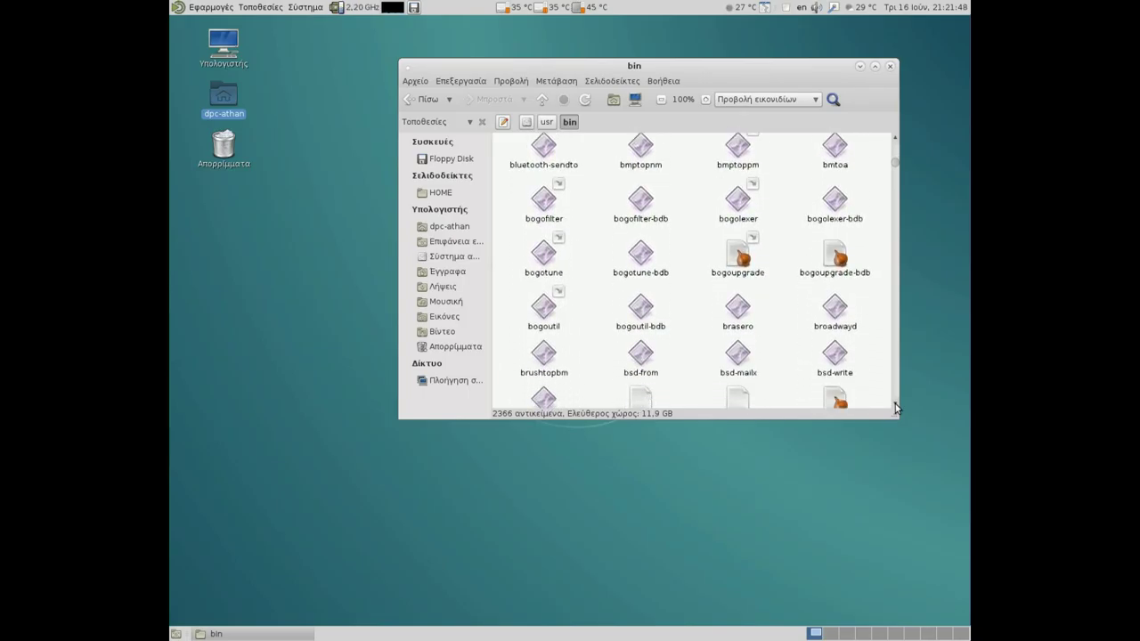
- Continue examining /usr/bin through the cinnamon, debconf and dvd programs to empathy, and return to usr
{"action": "scroll", "coordinate": [851, 376], "scroll_direction": "down", "scroll_amount": 3}
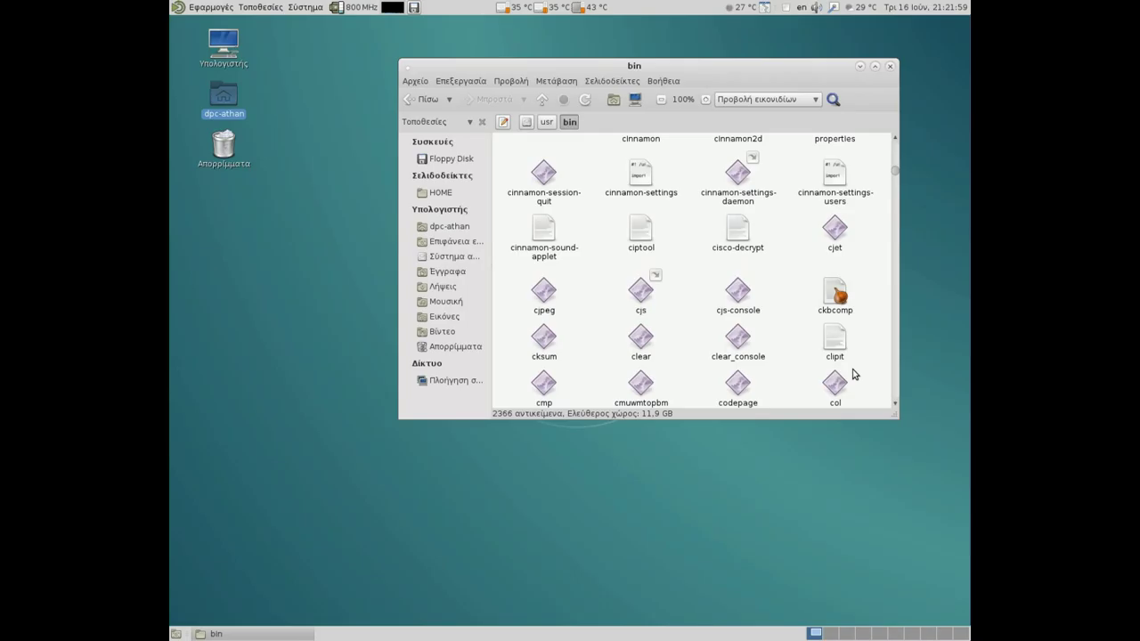
{"action": "scroll", "coordinate": [853, 374], "scroll_direction": "down", "scroll_amount": 8}
{"action": "scroll", "coordinate": [853, 374], "scroll_direction": "down", "scroll_amount": 3}
{"action": "scroll", "coordinate": [852, 374], "scroll_direction": "down", "scroll_amount": 2}
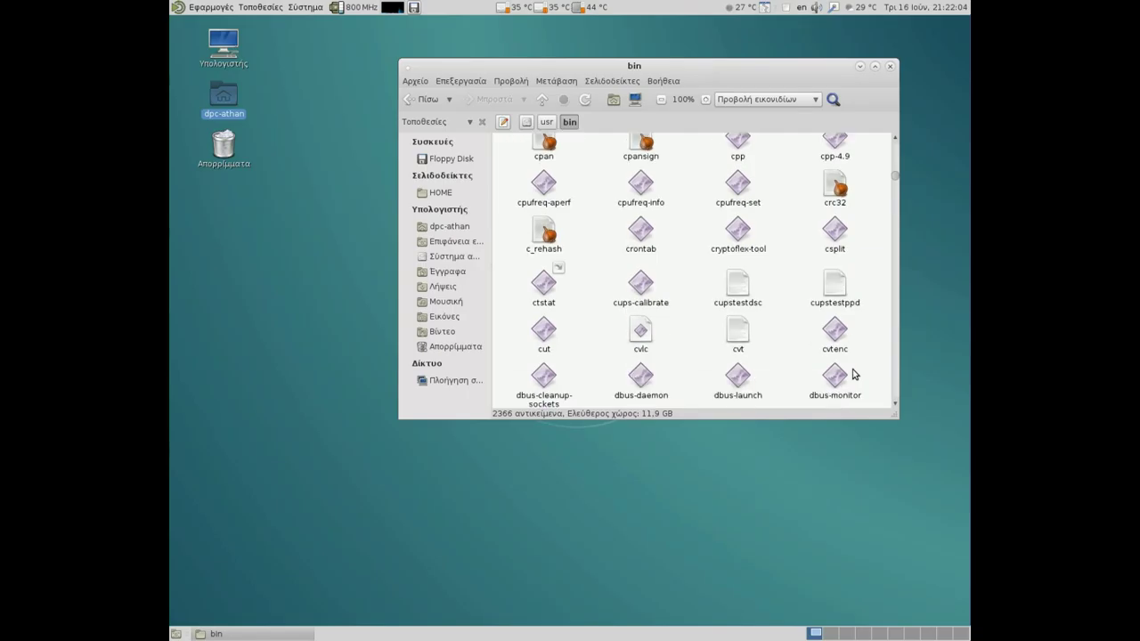
{"action": "scroll", "coordinate": [852, 375], "scroll_direction": "down", "scroll_amount": 3}
{"action": "scroll", "coordinate": [853, 374], "scroll_direction": "down", "scroll_amount": 8}
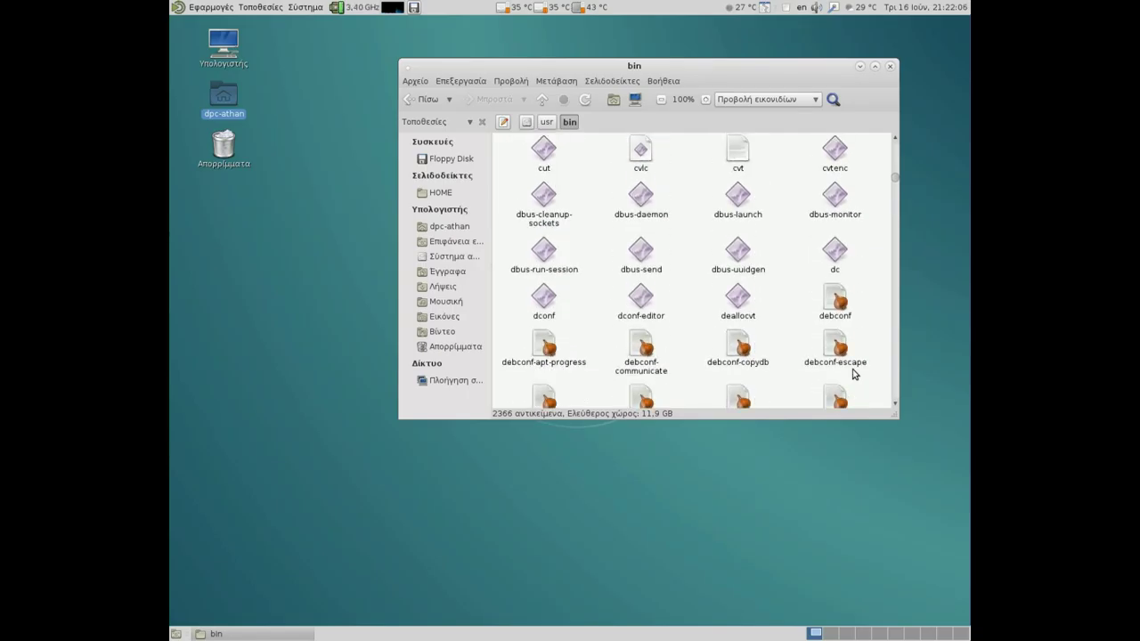
{"action": "scroll", "coordinate": [853, 374], "scroll_direction": "down", "scroll_amount": 8}
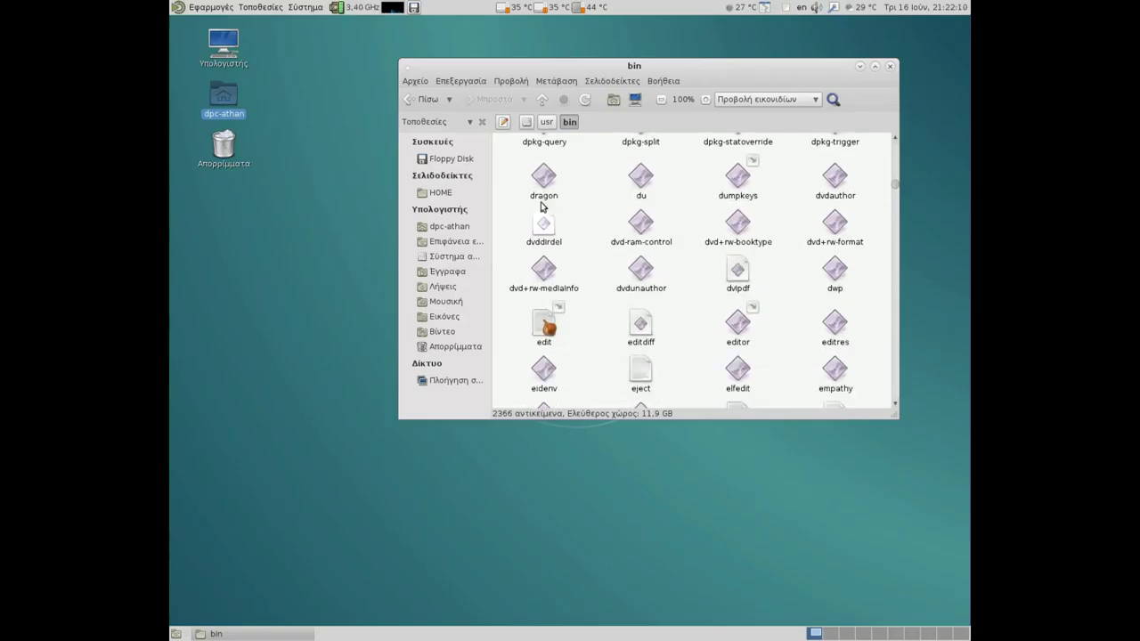
{"action": "left_click", "coordinate": [419, 99]}
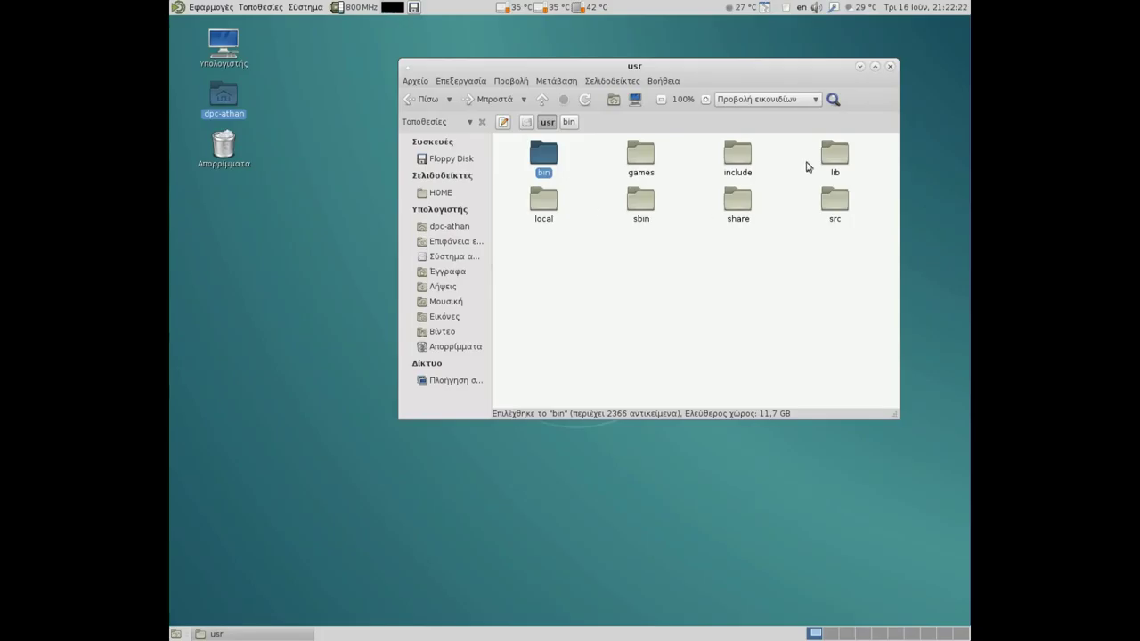
- Look over the first subfolders of lib inside usr, from accountsservice onward, and return to usr
{"action": "left_click", "coordinate": [835, 155]}
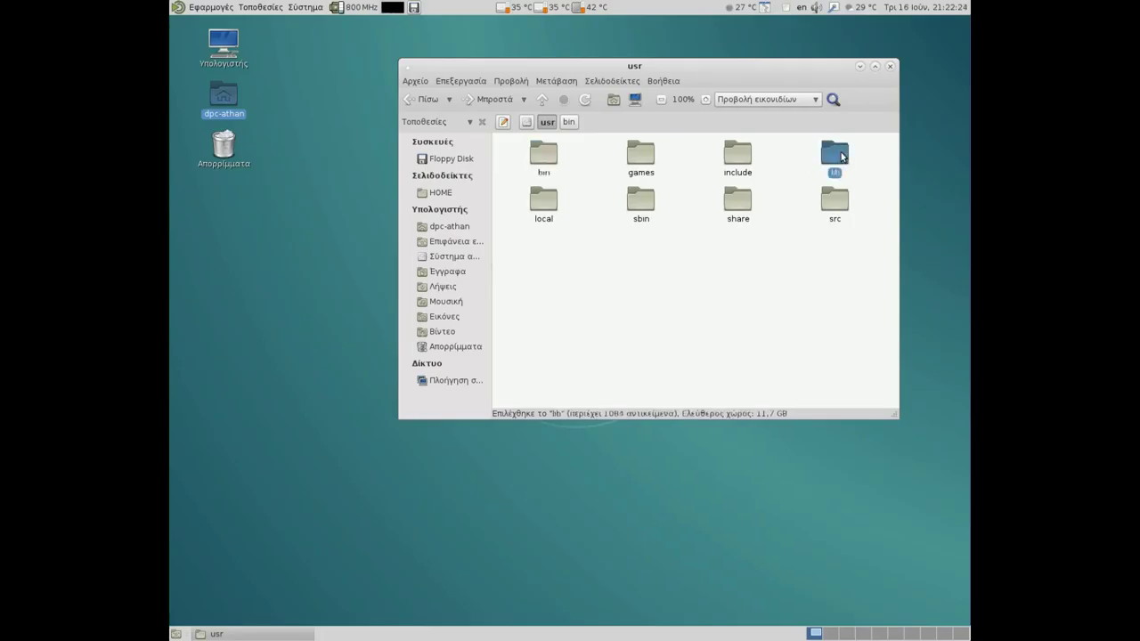
{"action": "double_click", "coordinate": [836, 155]}
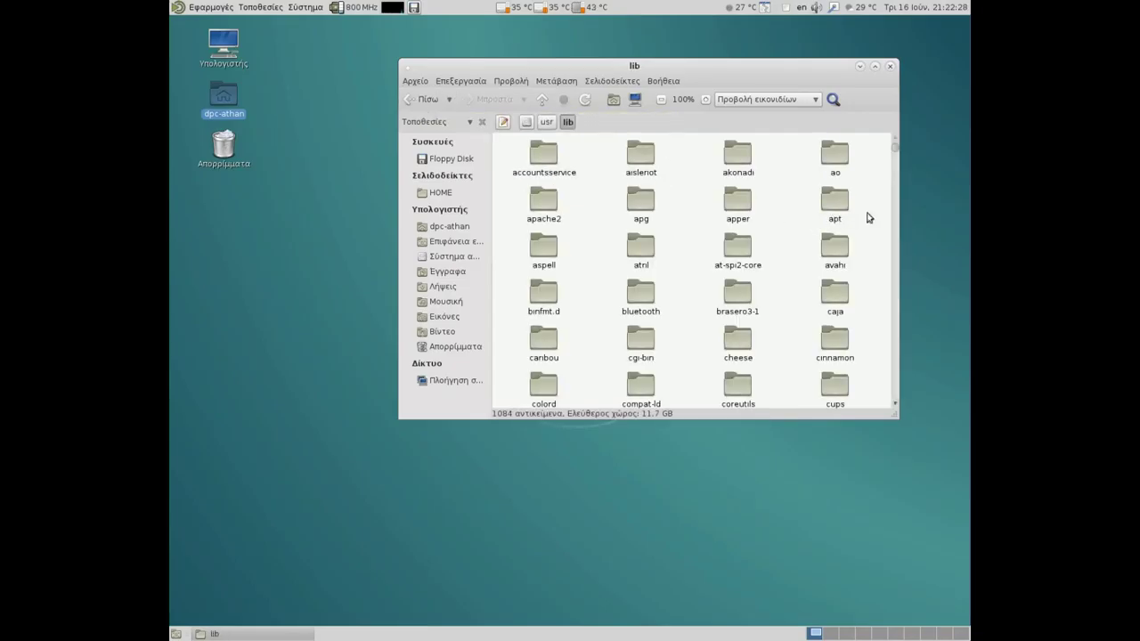
{"action": "scroll", "coordinate": [896, 154], "scroll_direction": "down", "scroll_amount": 3}
{"action": "mouse_move", "coordinate": [897, 156]}
{"action": "left_mouse_down"}
{"action": "mouse_move", "coordinate": [901, 381]}
{"action": "mouse_move", "coordinate": [898, 138]}
{"action": "left_mouse_up"}
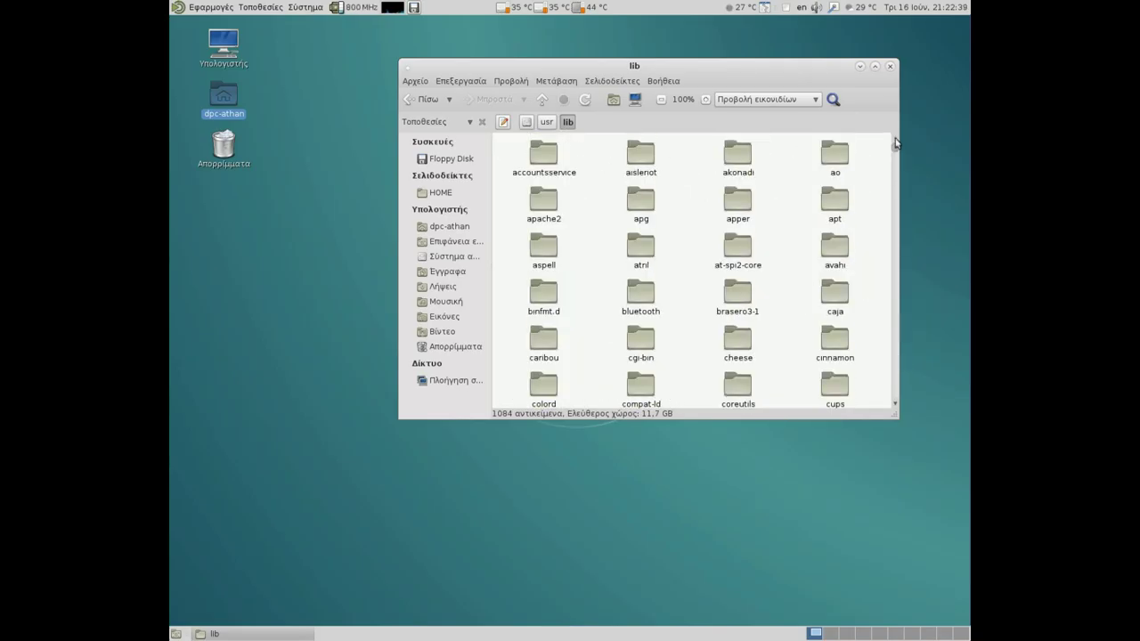
{"action": "left_click", "coordinate": [424, 99]}
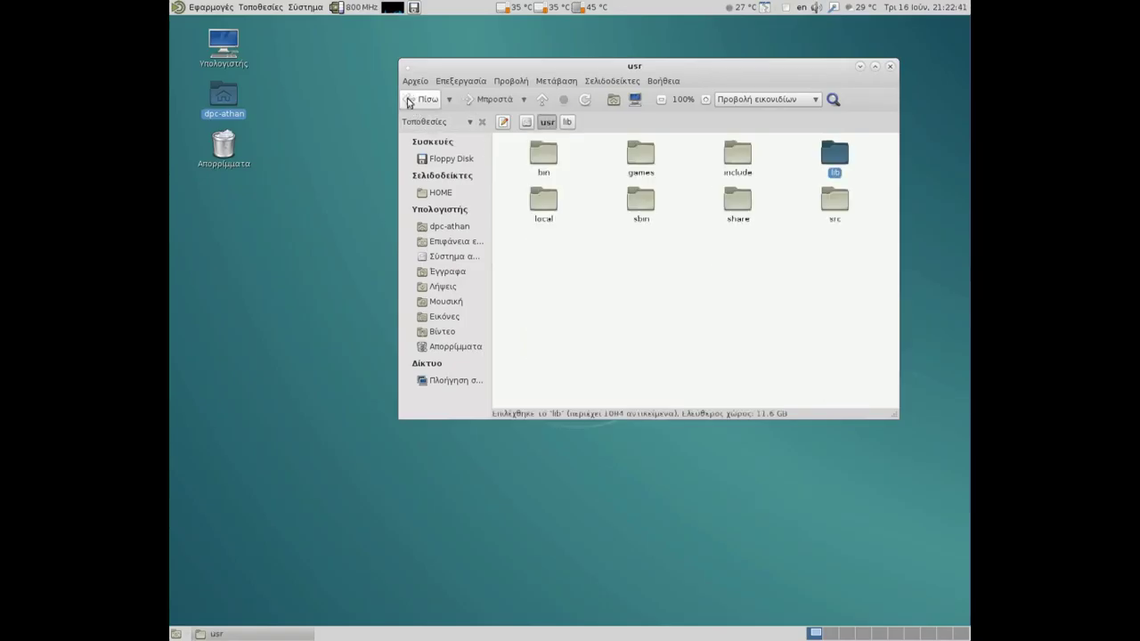
- View the local folder inside usr and its share subfolder, and return to usr
{"action": "double_click", "coordinate": [549, 198]}
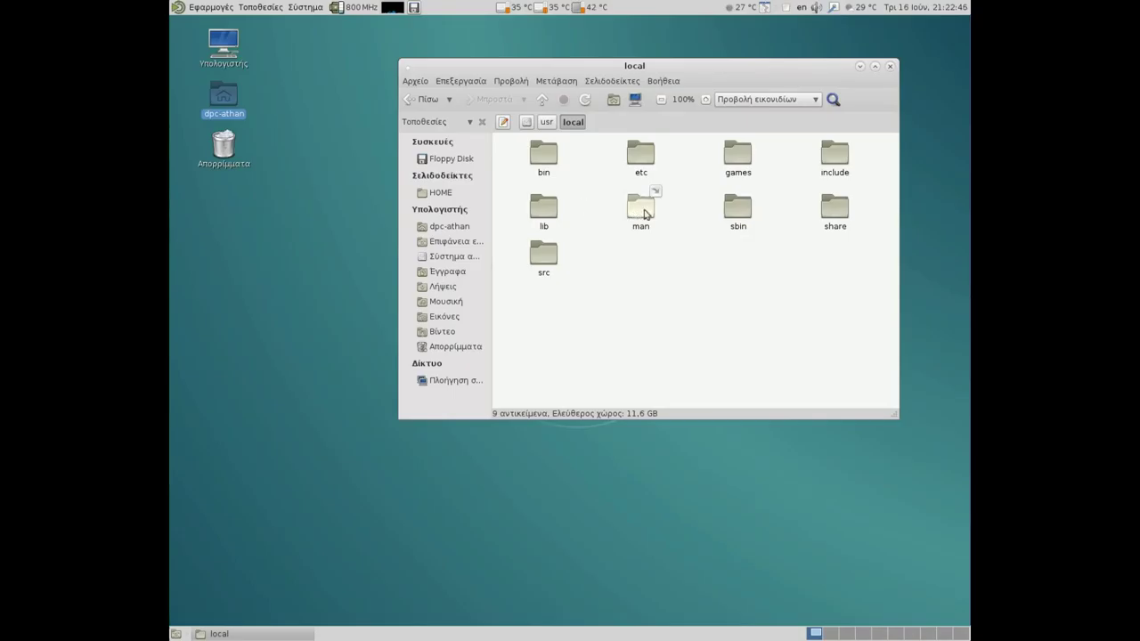
{"action": "double_click", "coordinate": [837, 209]}
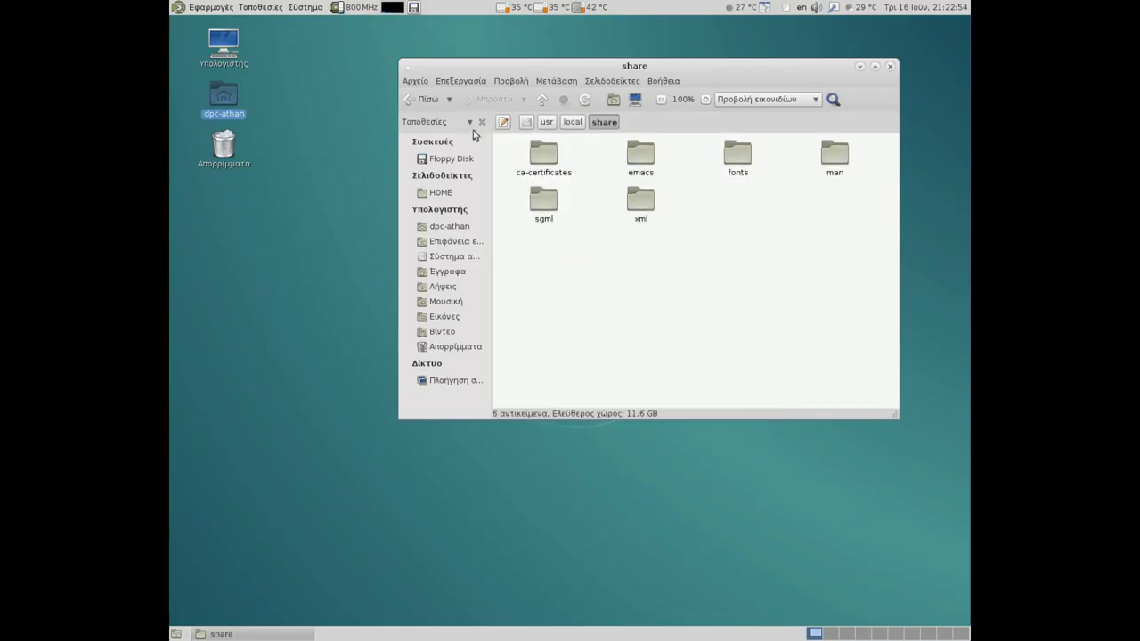
{"action": "left_click", "coordinate": [412, 101]}
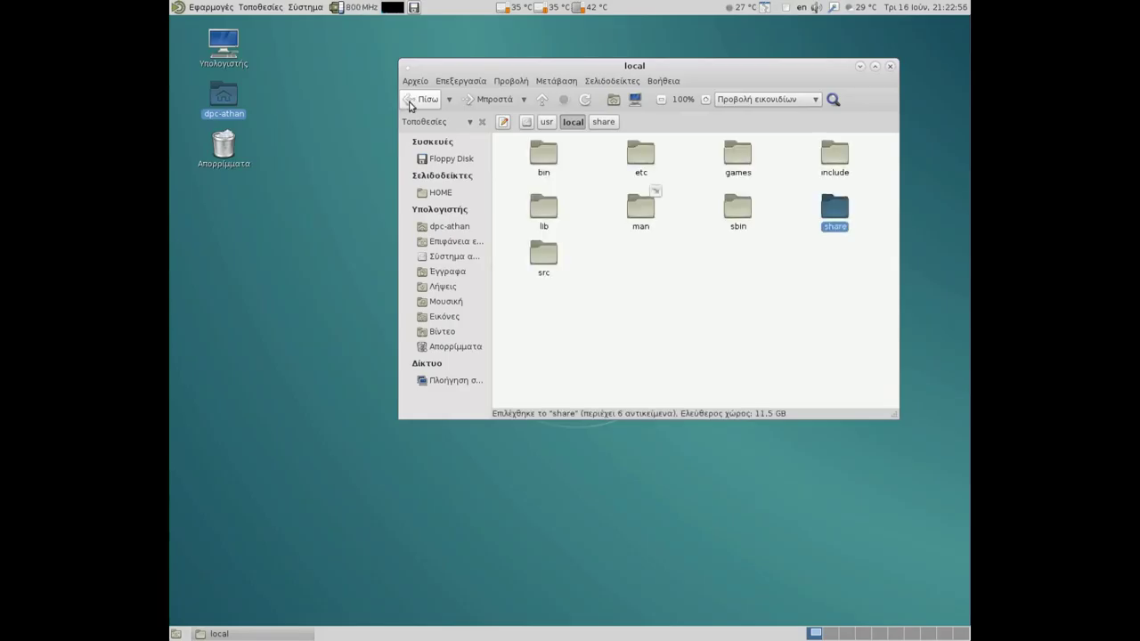
{"action": "left_click", "coordinate": [410, 101]}
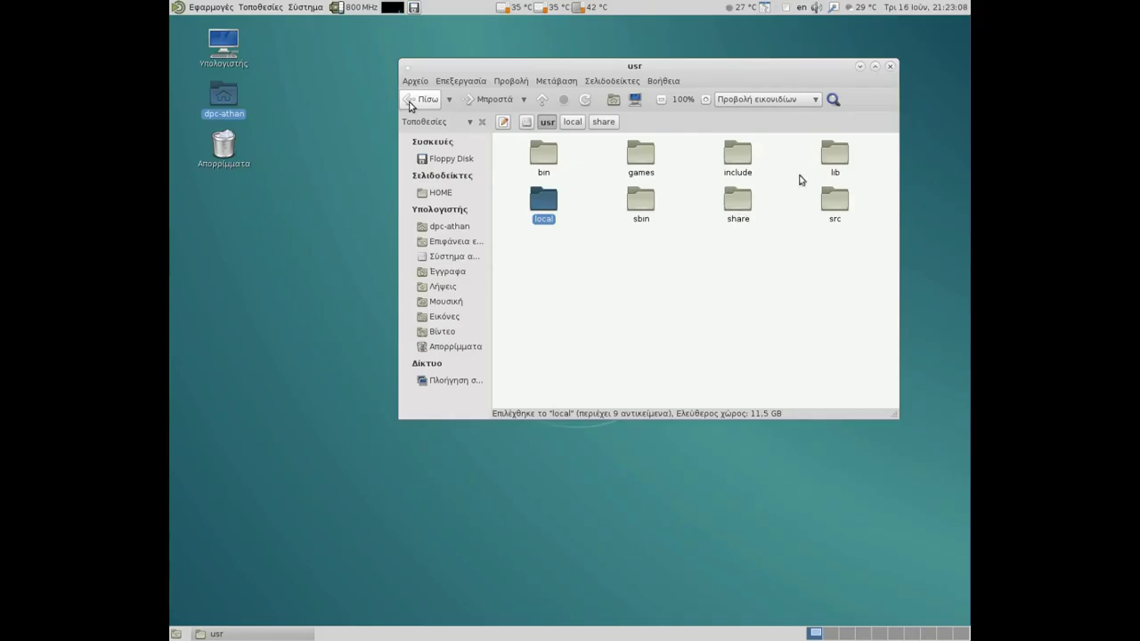
- Revisit the lib folder inside usr briefly, return to usr, and open sbin
{"action": "double_click", "coordinate": [836, 156]}
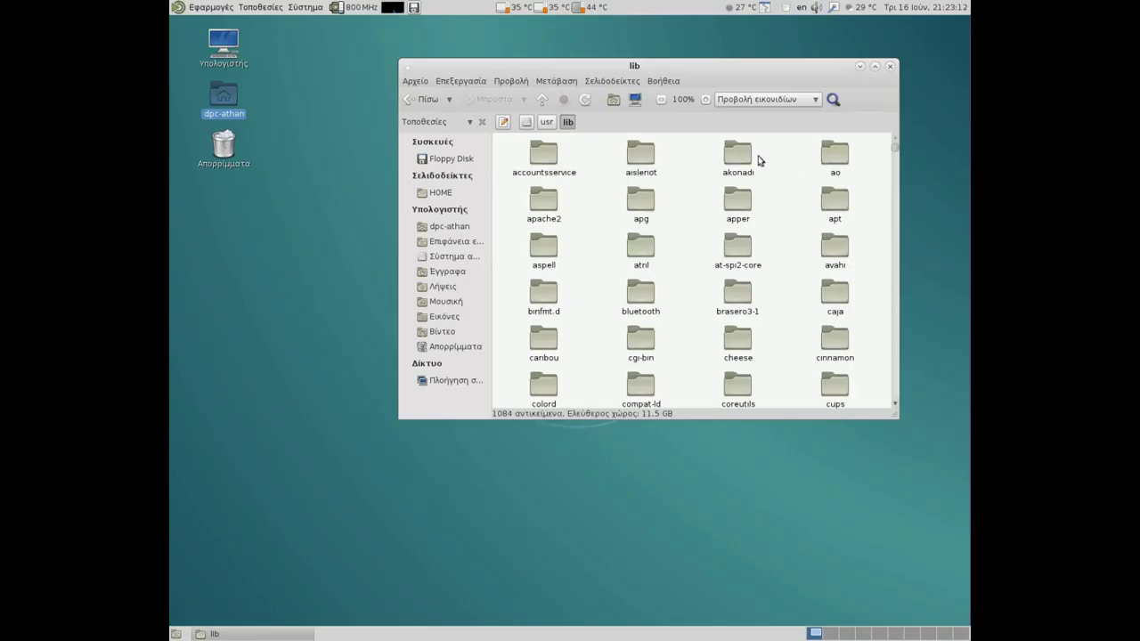
{"action": "left_click", "coordinate": [407, 102]}
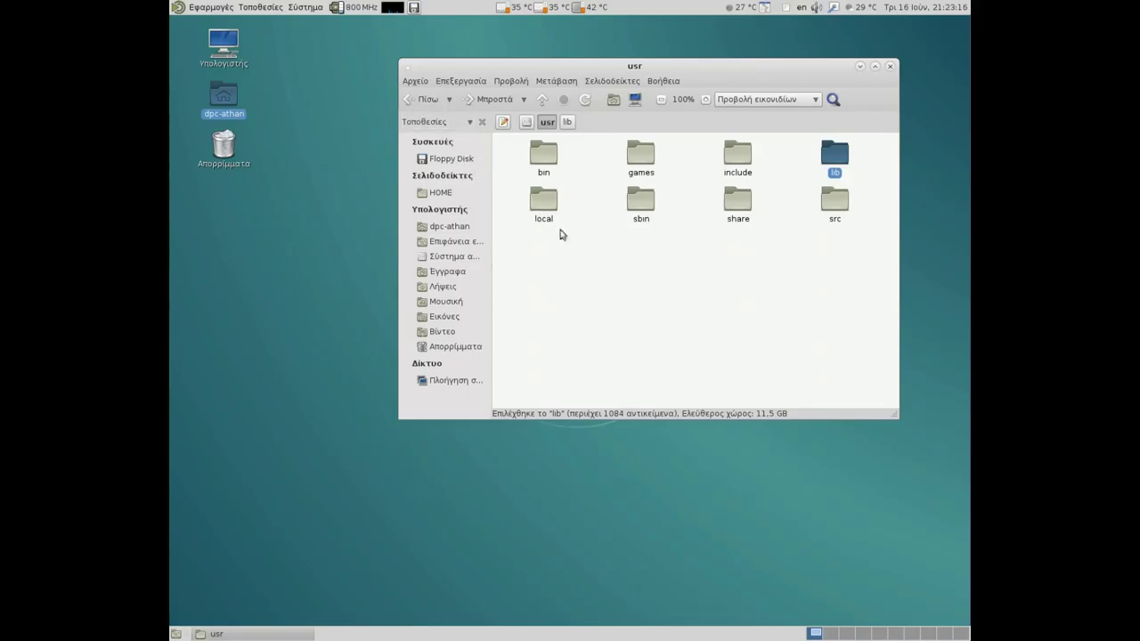
{"action": "double_click", "coordinate": [640, 201]}
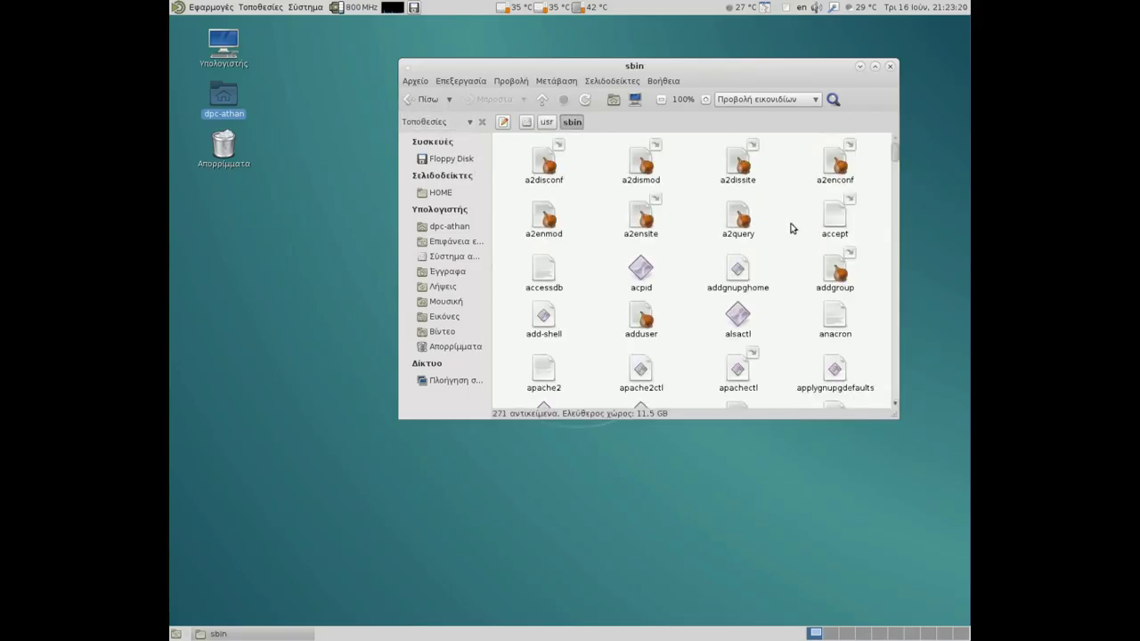
- Look through the sbin programs inside usr and return to the root of the file system
{"action": "left_click_drag", "start_coordinate": [896, 157], "coordinate": [898, 383]}
{"action": "left_click", "coordinate": [408, 100]}
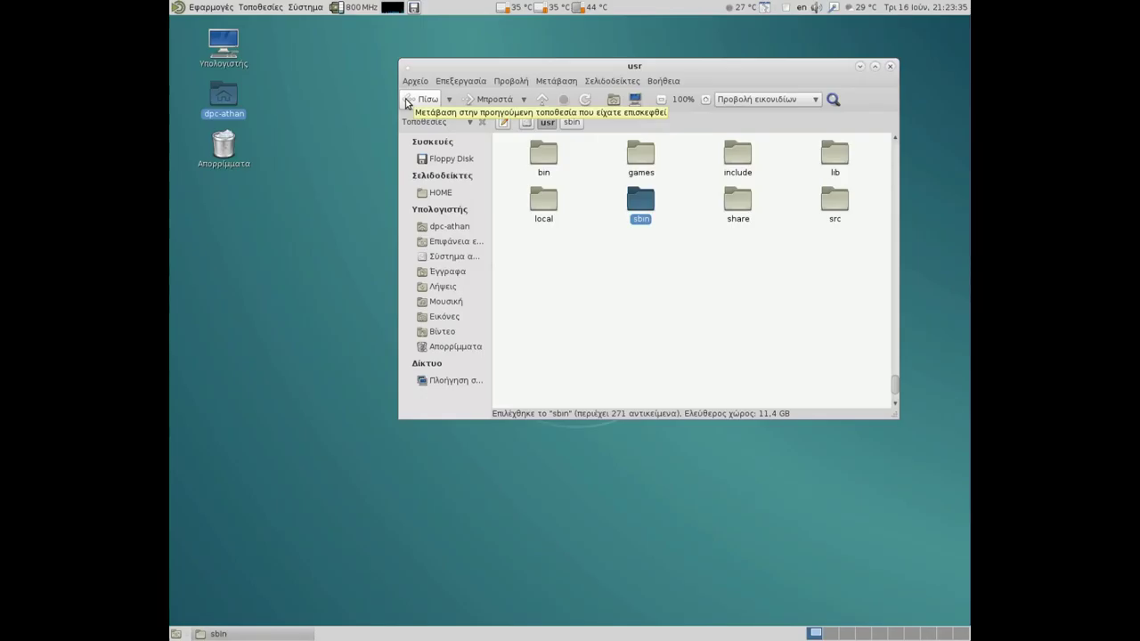
{"action": "left_click", "coordinate": [407, 100]}
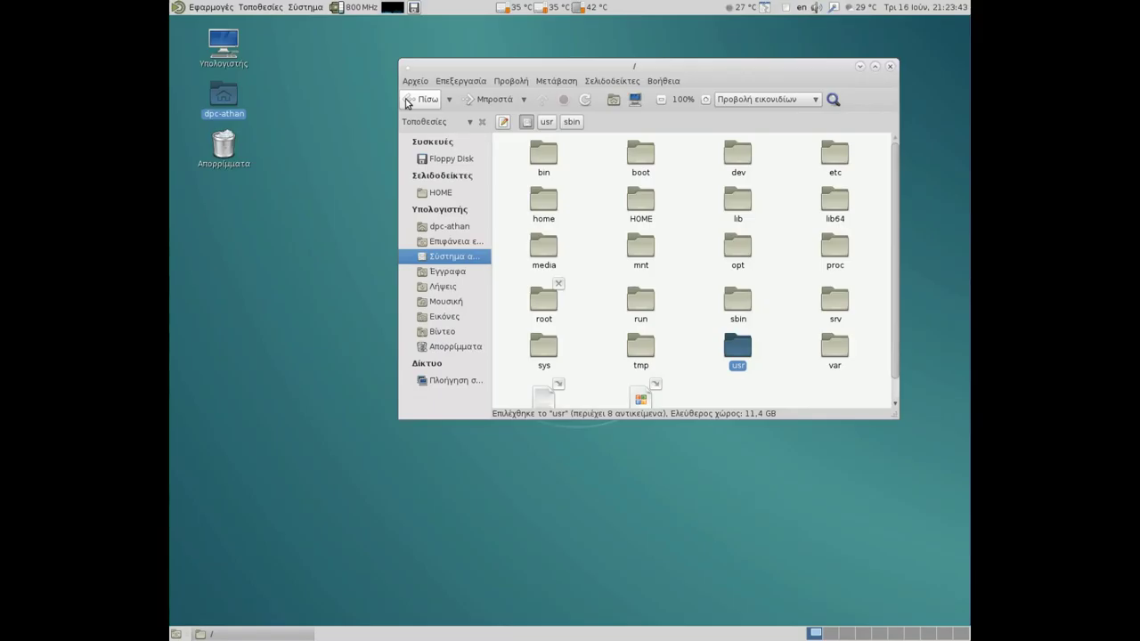
- View the contents of the media and dev folders in the file system root and close the file browser
{"action": "double_click", "coordinate": [543, 249]}
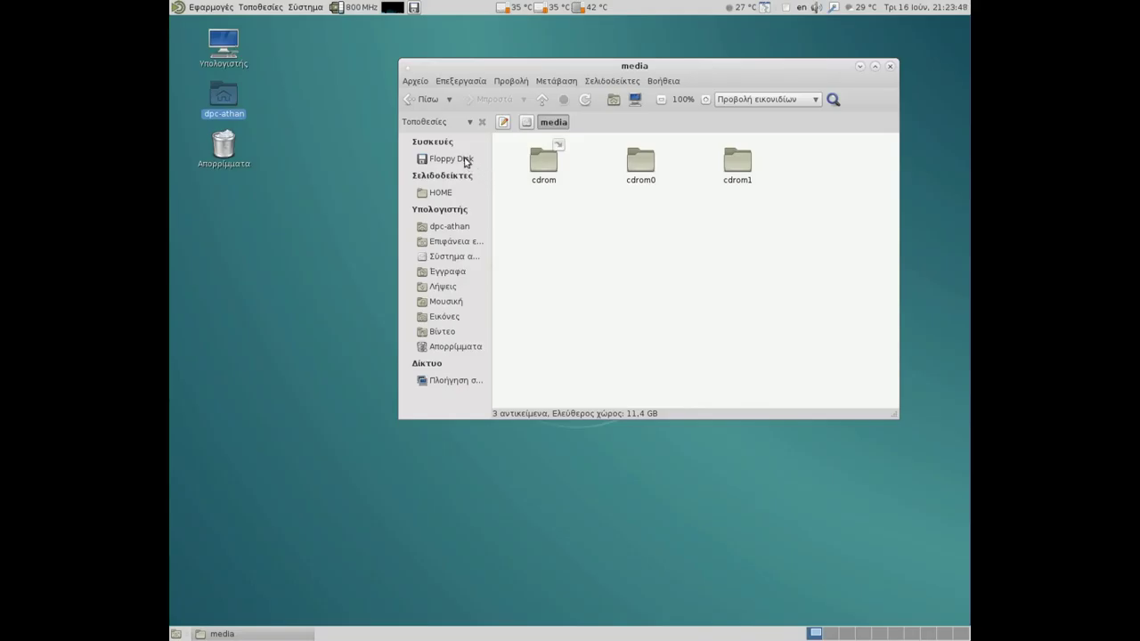
{"action": "left_click", "coordinate": [408, 100]}
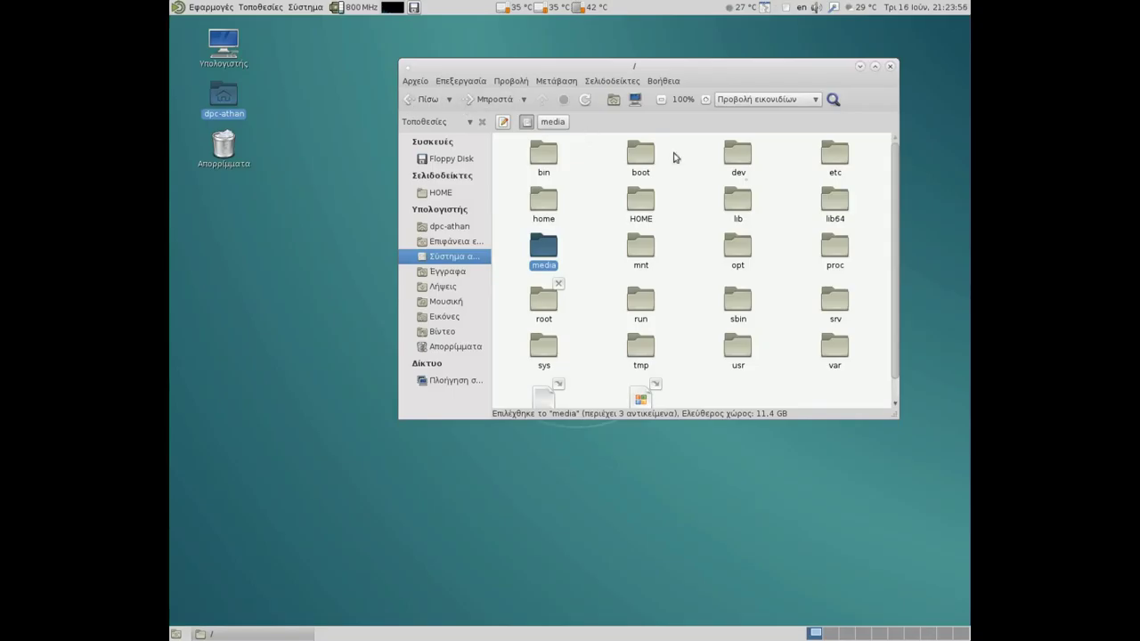
{"action": "double_click", "coordinate": [744, 161]}
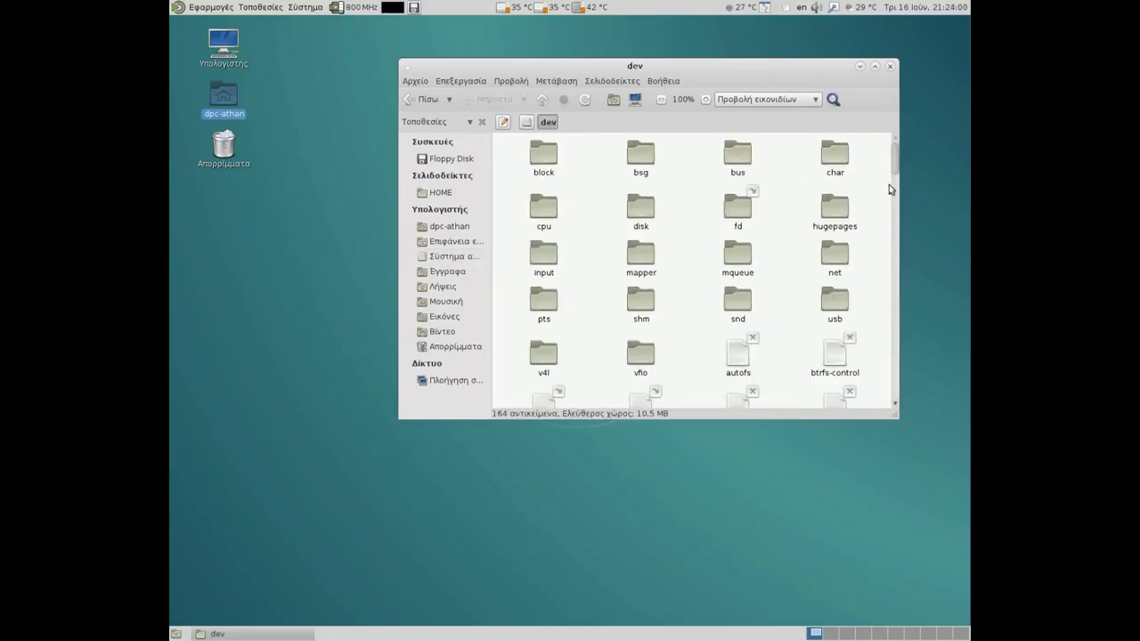
{"action": "mouse_move", "coordinate": [898, 164]}
{"action": "left_mouse_down"}
{"action": "mouse_move", "coordinate": [899, 175]}
{"action": "mouse_move", "coordinate": [891, 166]}
{"action": "left_mouse_up"}
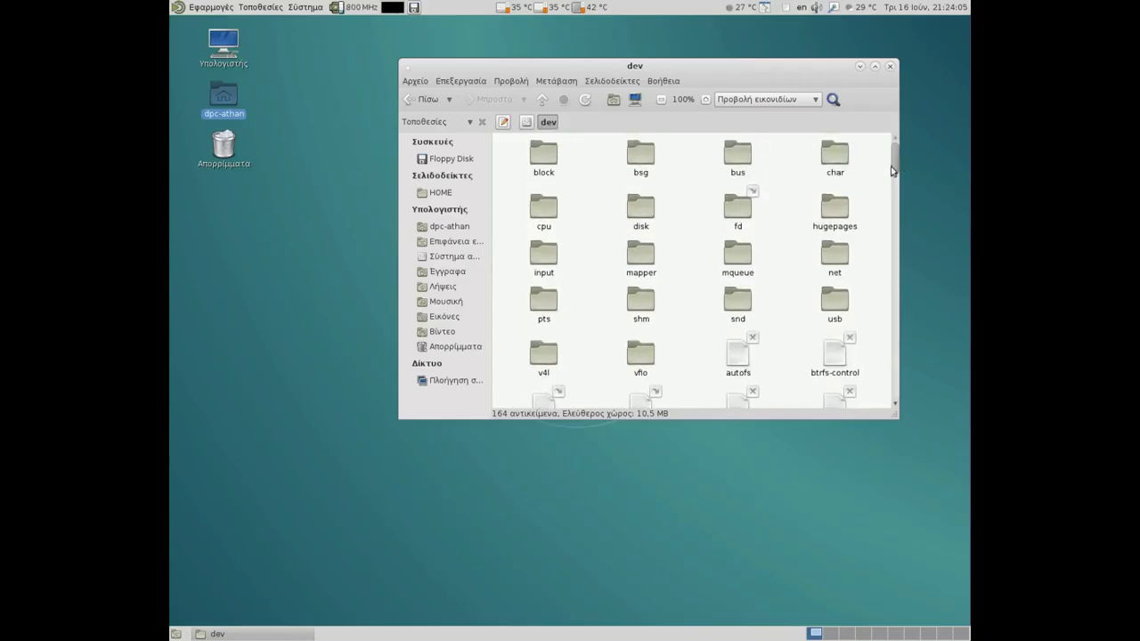
{"action": "left_click", "coordinate": [423, 99]}
{"action": "left_click", "coordinate": [408, 101]}
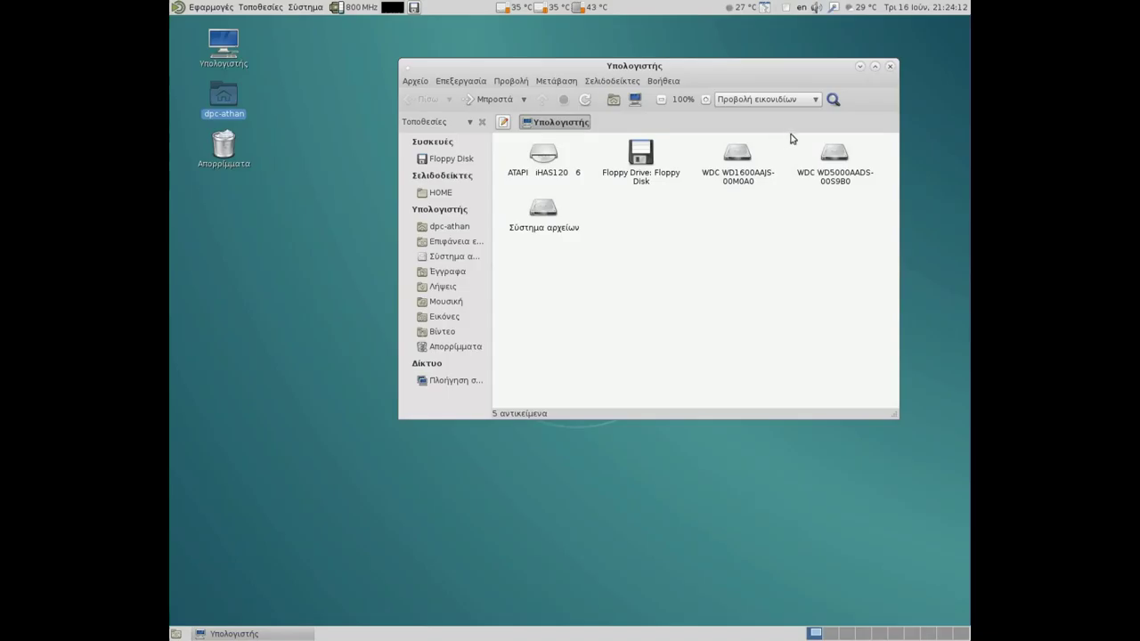
{"action": "left_click", "coordinate": [890, 66]}
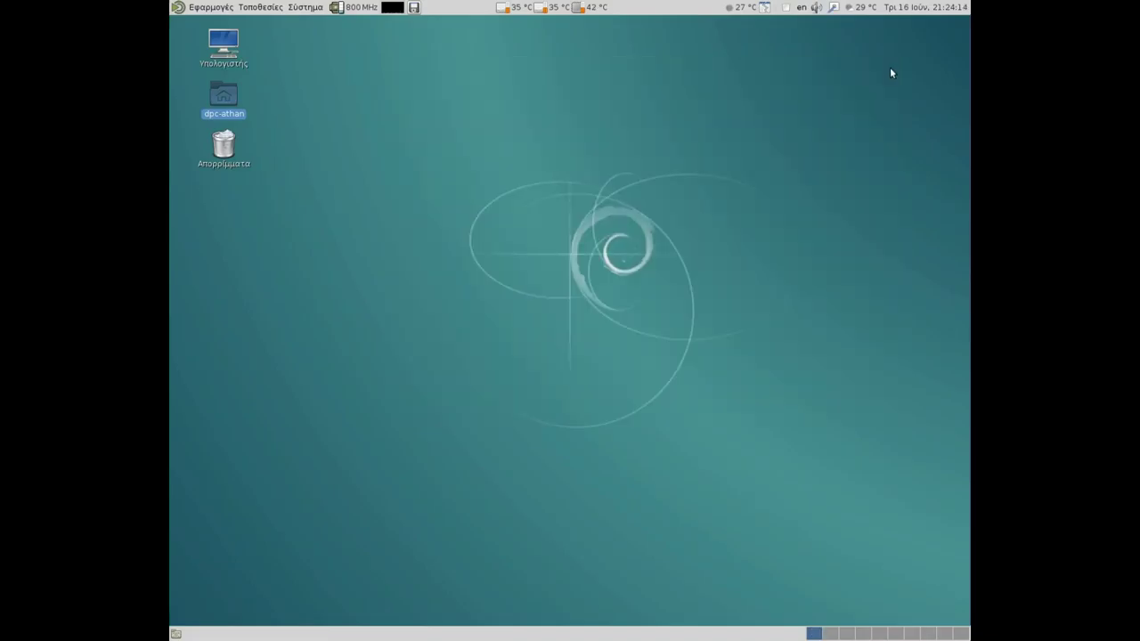
- Open the personal folder (Προσωπικός φάκελος) from the desktop's places, view its contents and close it
{"action": "left_click", "coordinate": [218, 11]}
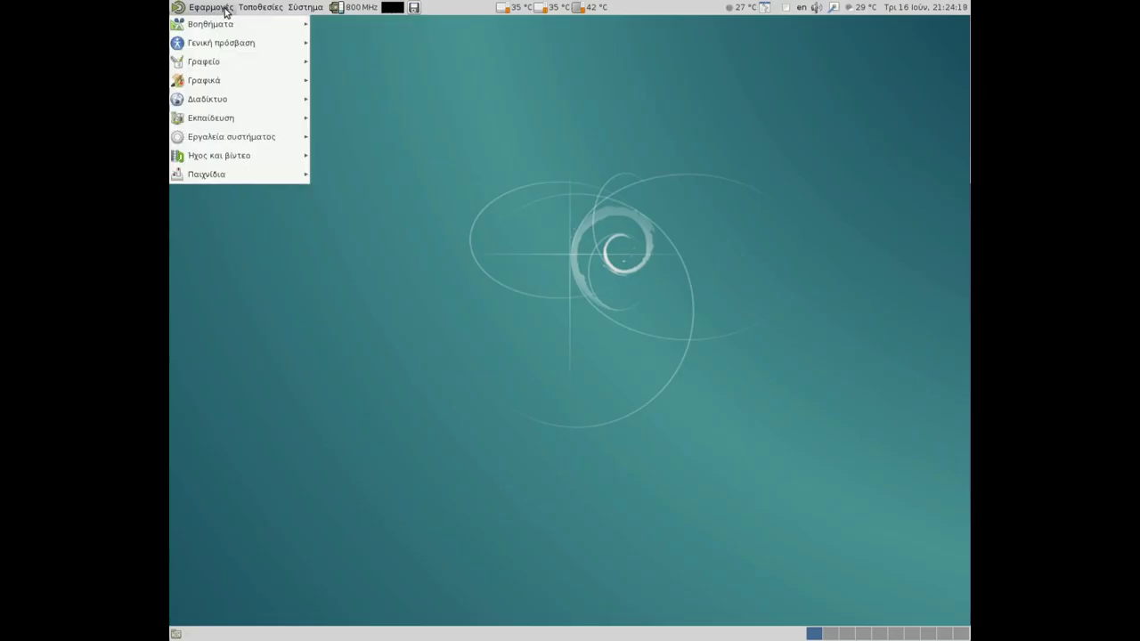
{"action": "mouse_move", "coordinate": [239, 11]}
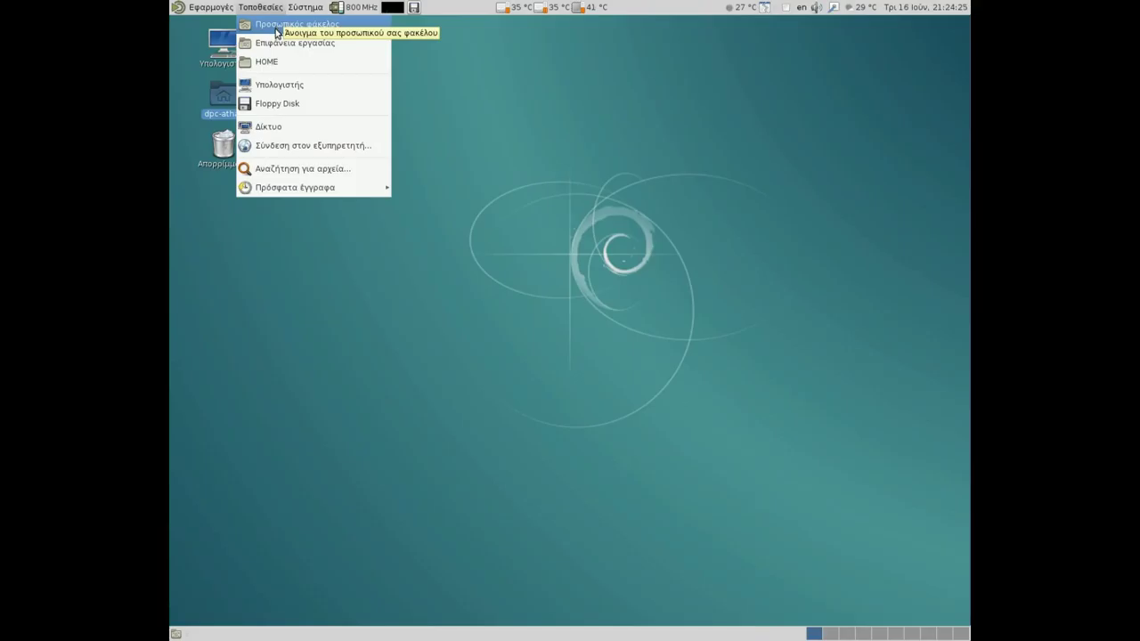
{"action": "left_click", "coordinate": [277, 27]}
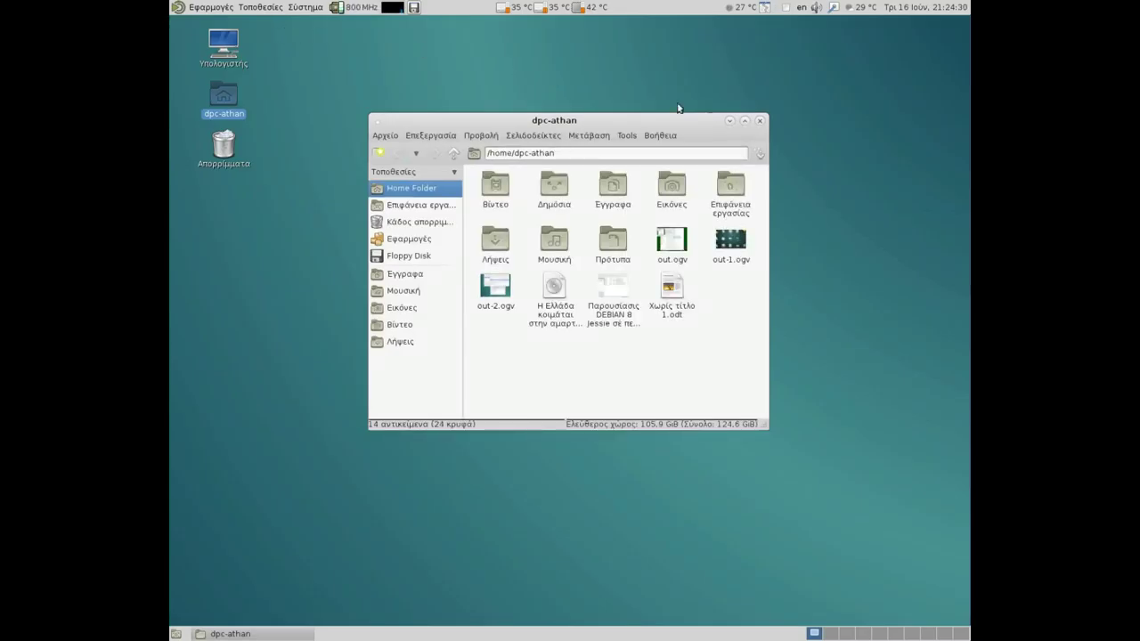
{"action": "left_click", "coordinate": [761, 121]}
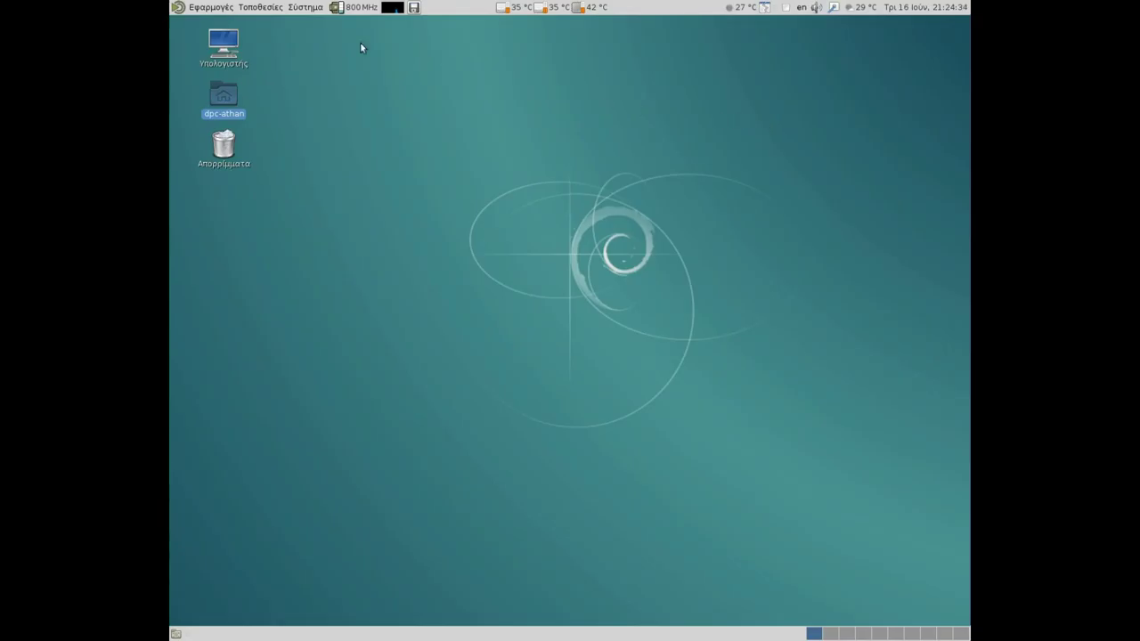
- Look over the available system preferences (Προτιμήσεις) and view all entries of the control center (Κέντρο ελέγχου)
{"action": "left_click", "coordinate": [264, 9]}
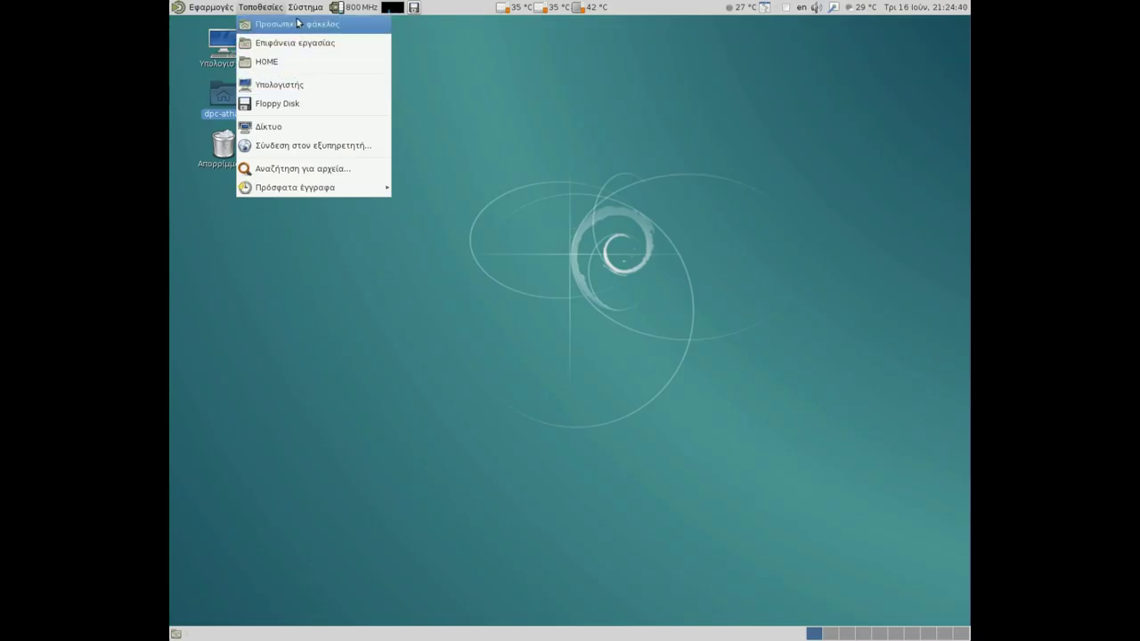
{"action": "mouse_move", "coordinate": [304, 9]}
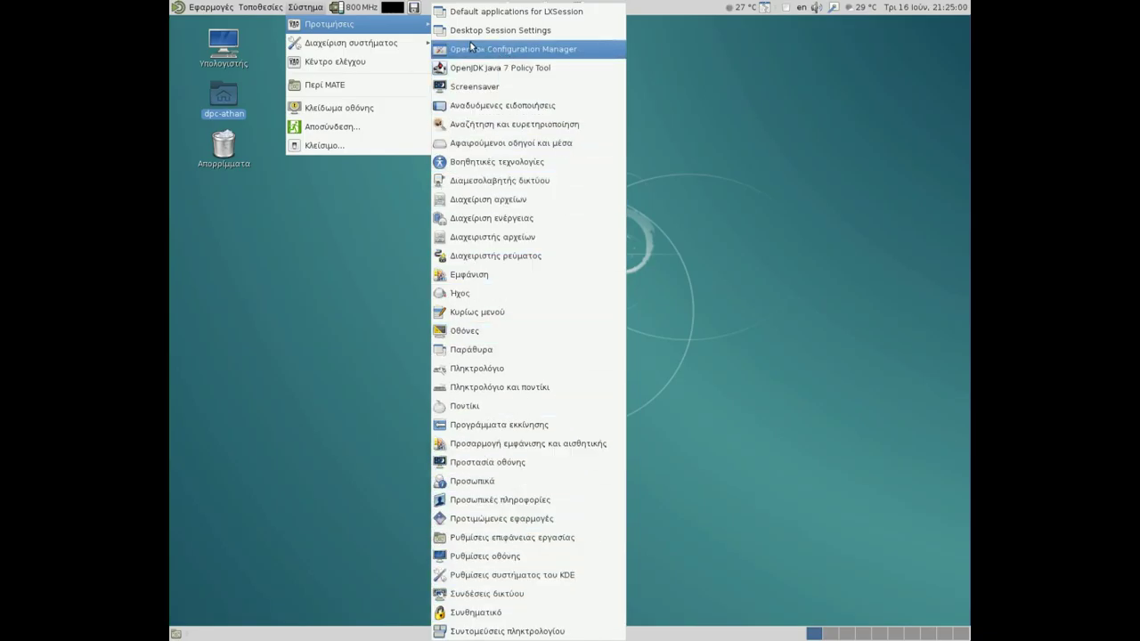
{"action": "mouse_move", "coordinate": [399, 42]}
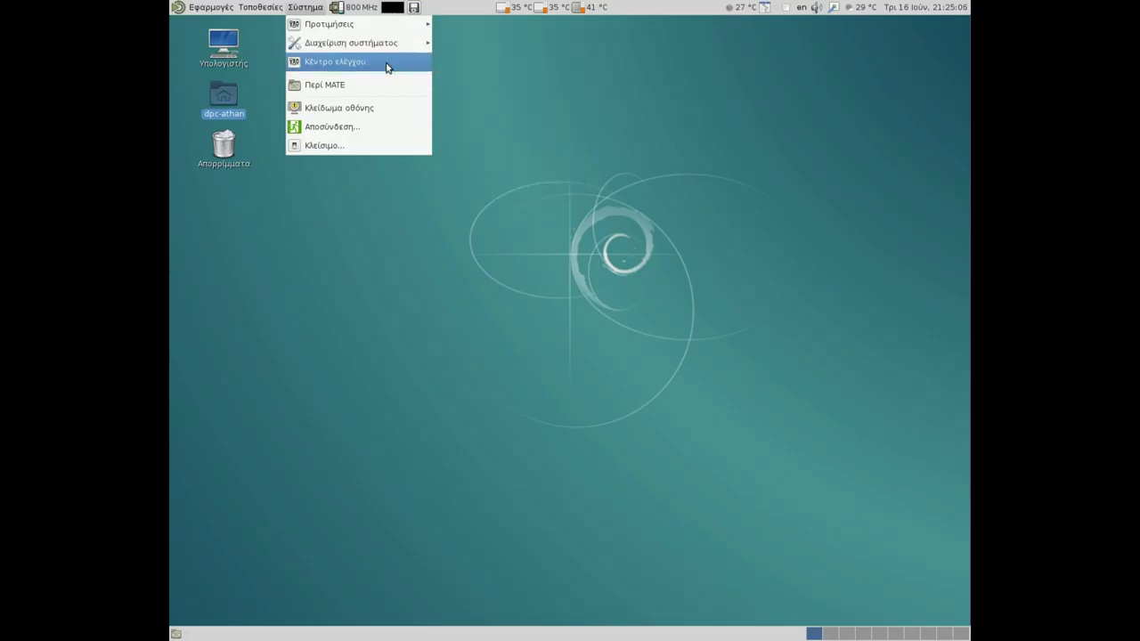
{"action": "left_click", "coordinate": [388, 61]}
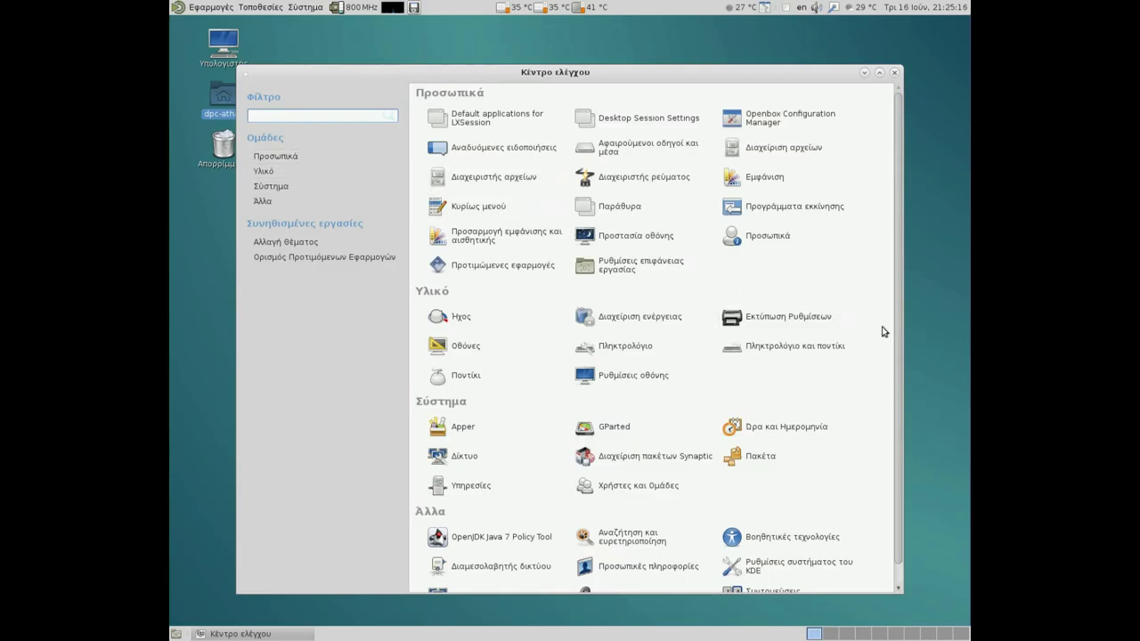
{"action": "scroll", "coordinate": [899, 321], "scroll_direction": "down", "scroll_amount": 1}
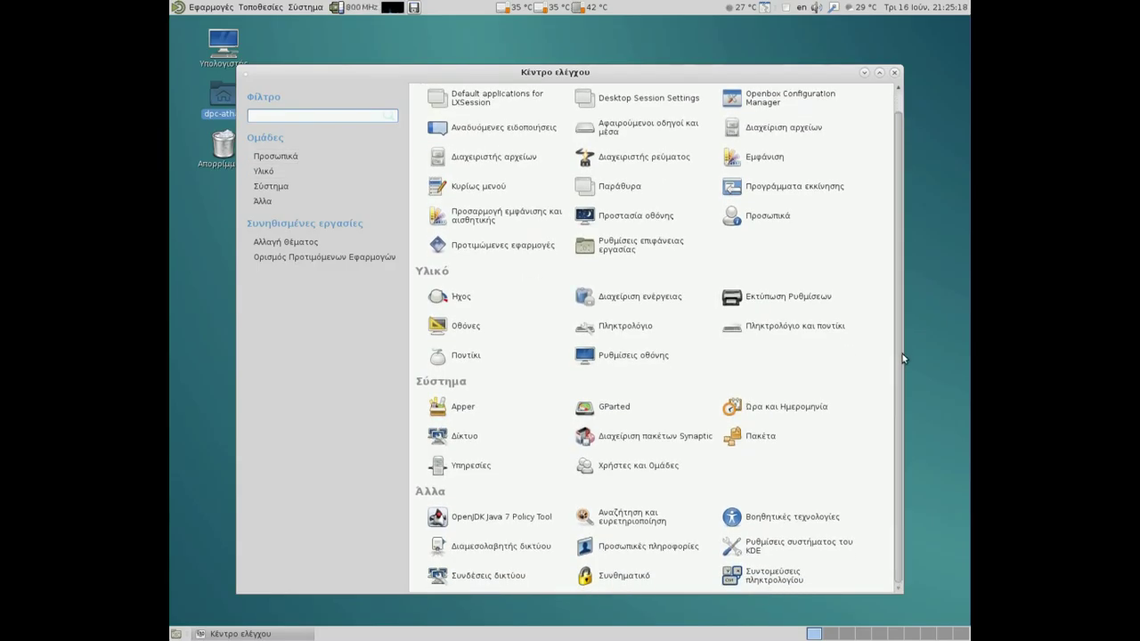
- Show the control center's groups Προσωπικά, Υλικό, Σύστημα and Άλλα in turn and close the control center
{"action": "left_click", "coordinate": [289, 159]}
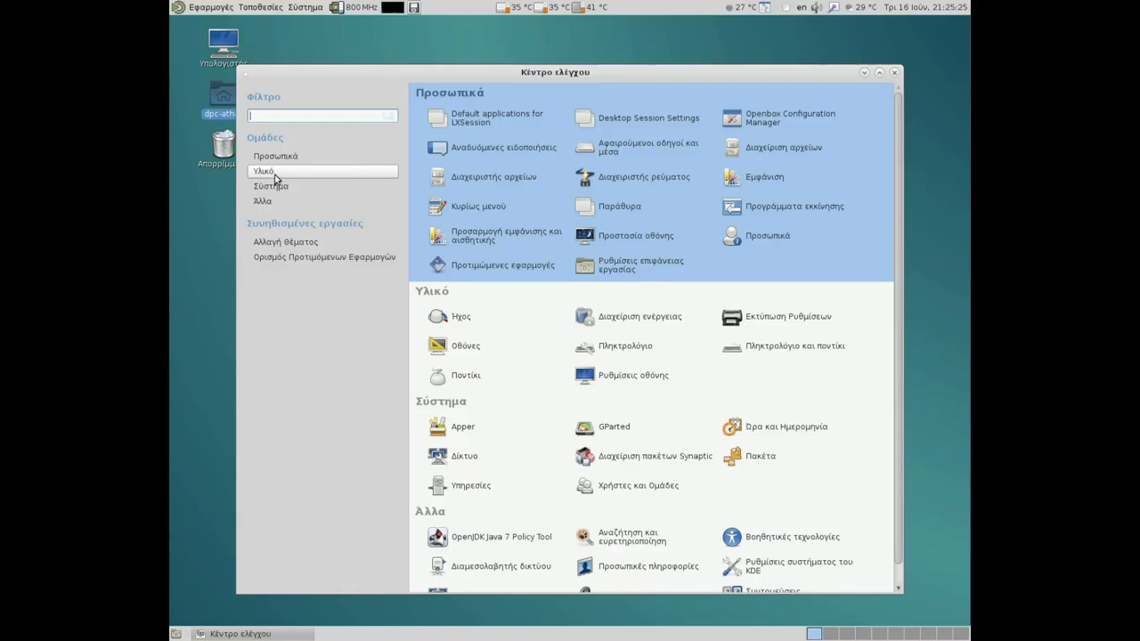
{"action": "left_click", "coordinate": [275, 175]}
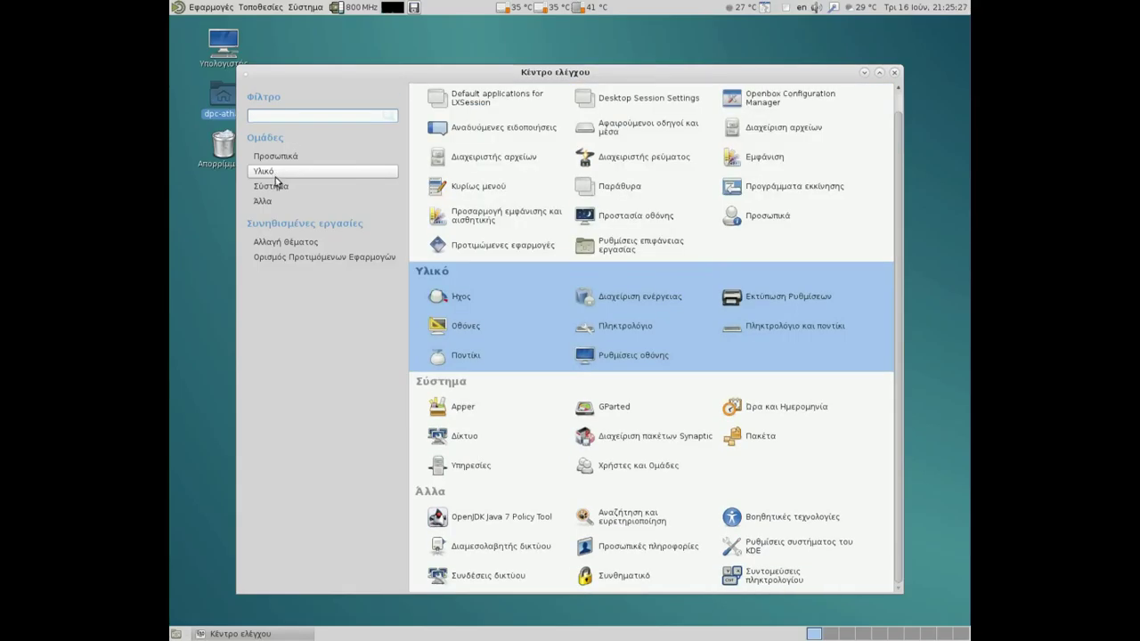
{"action": "left_click", "coordinate": [275, 188]}
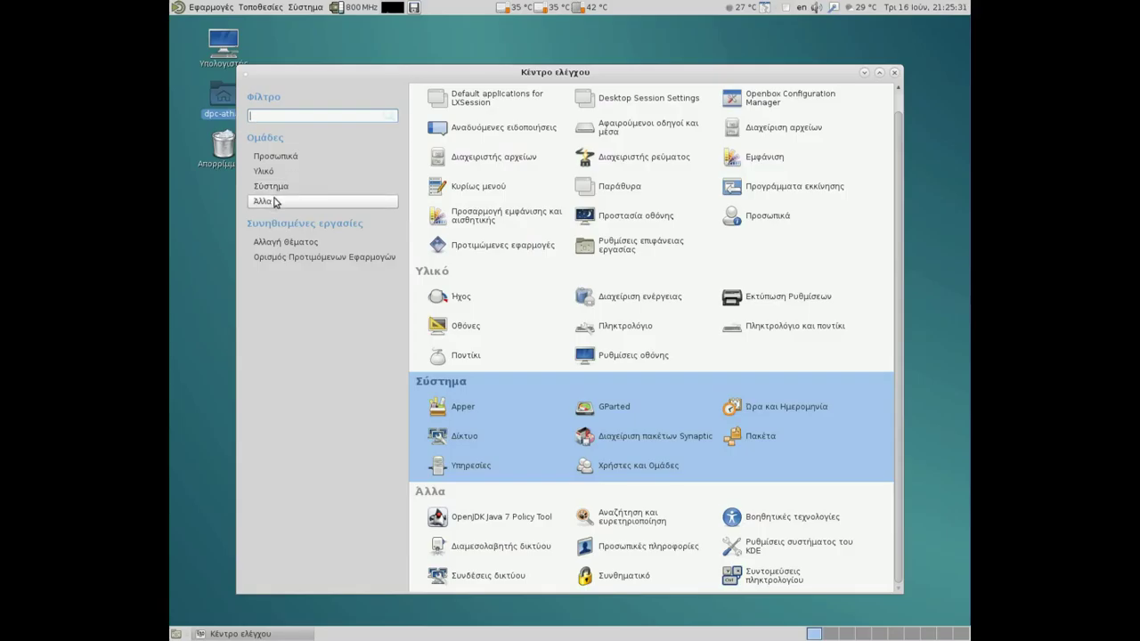
{"action": "left_click", "coordinate": [275, 201]}
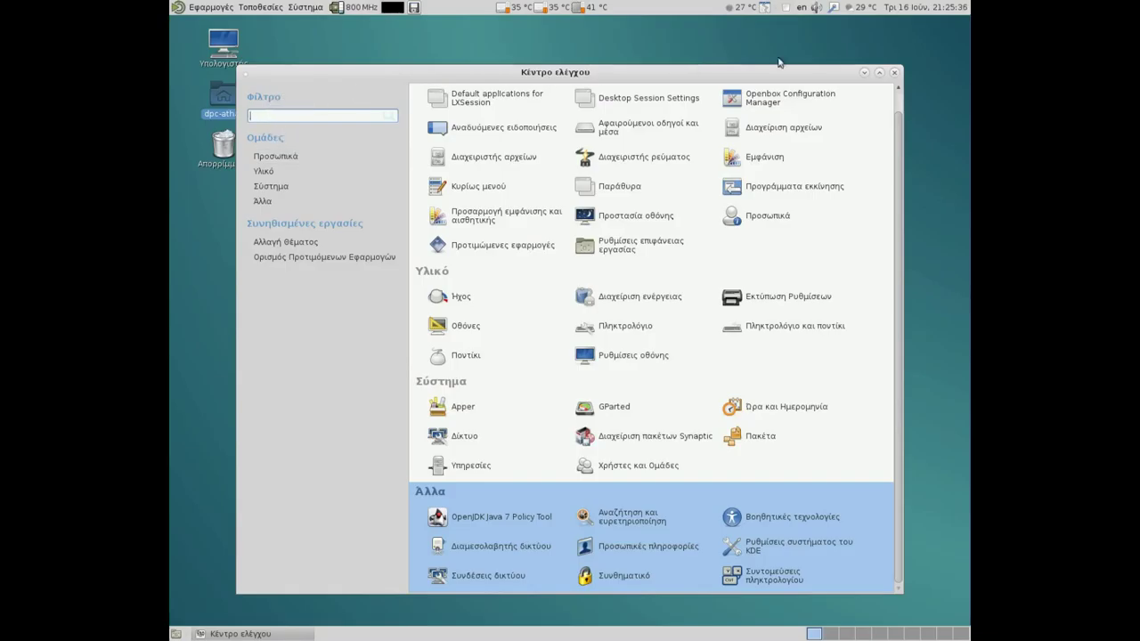
{"action": "left_click", "coordinate": [894, 72]}
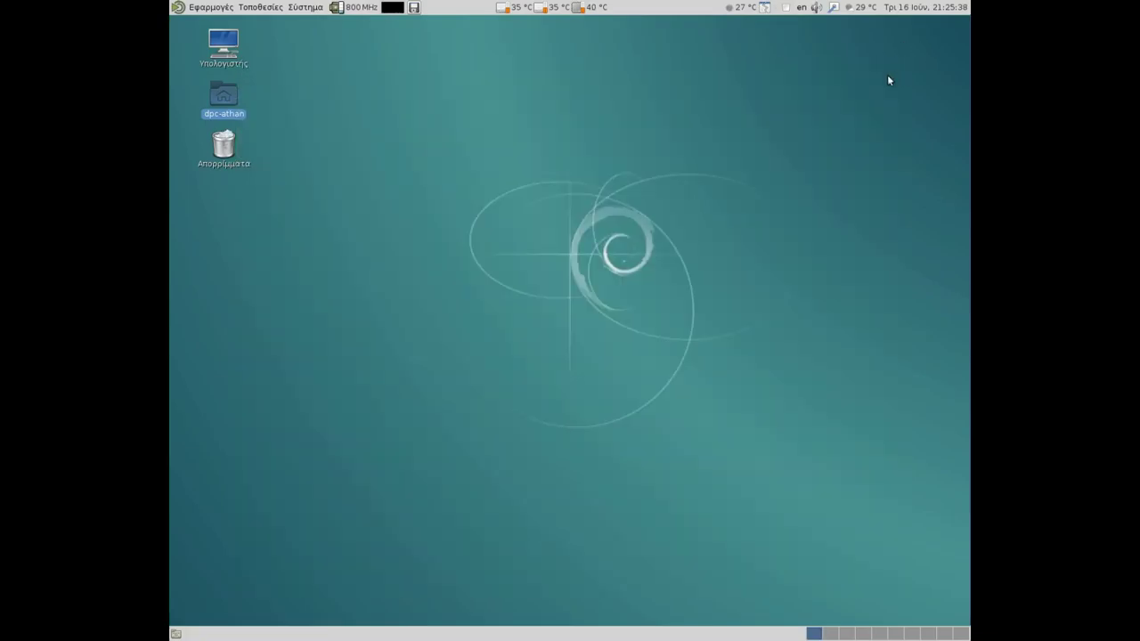
- View the information about the MATE desktop environment (Περί MATE) and close it
{"action": "left_click", "coordinate": [303, 9]}
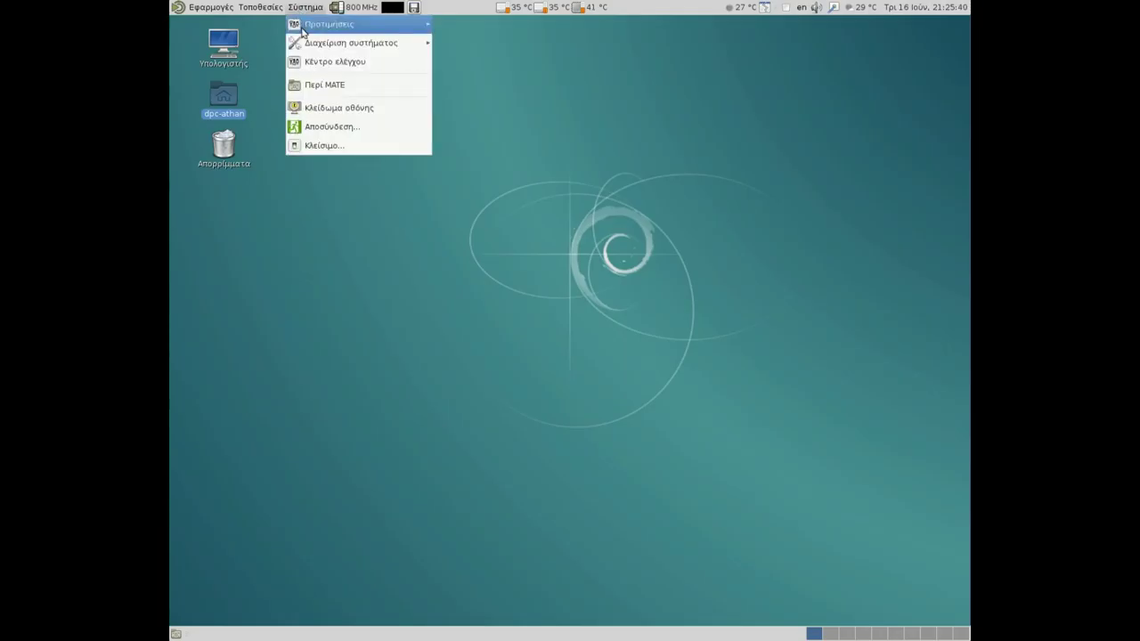
{"action": "left_click", "coordinate": [306, 85]}
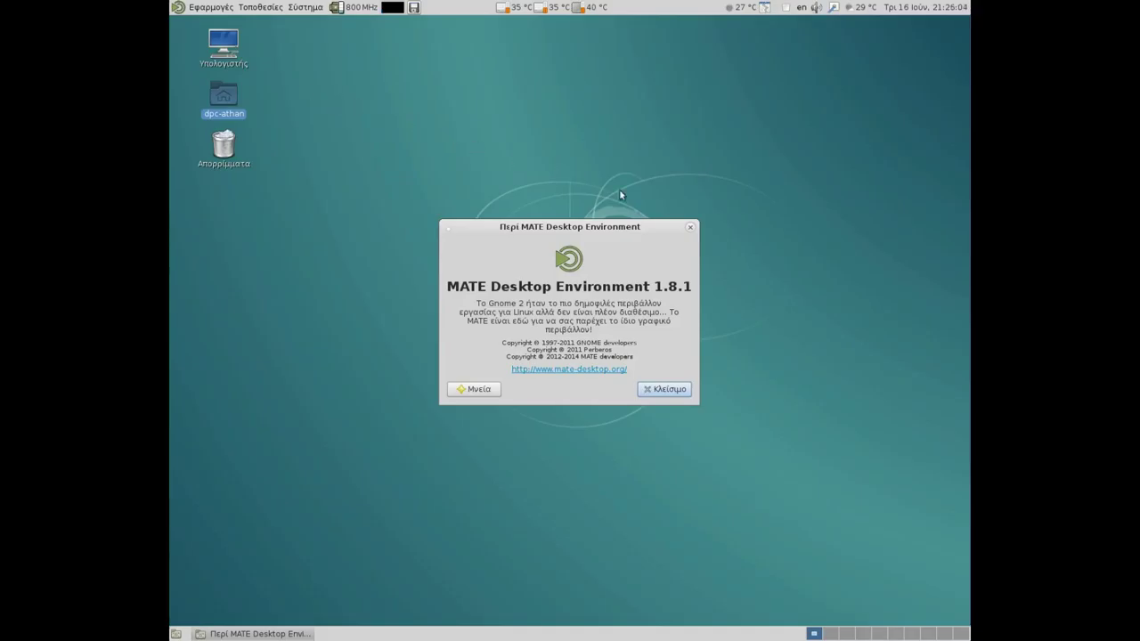
{"action": "left_click", "coordinate": [677, 390]}
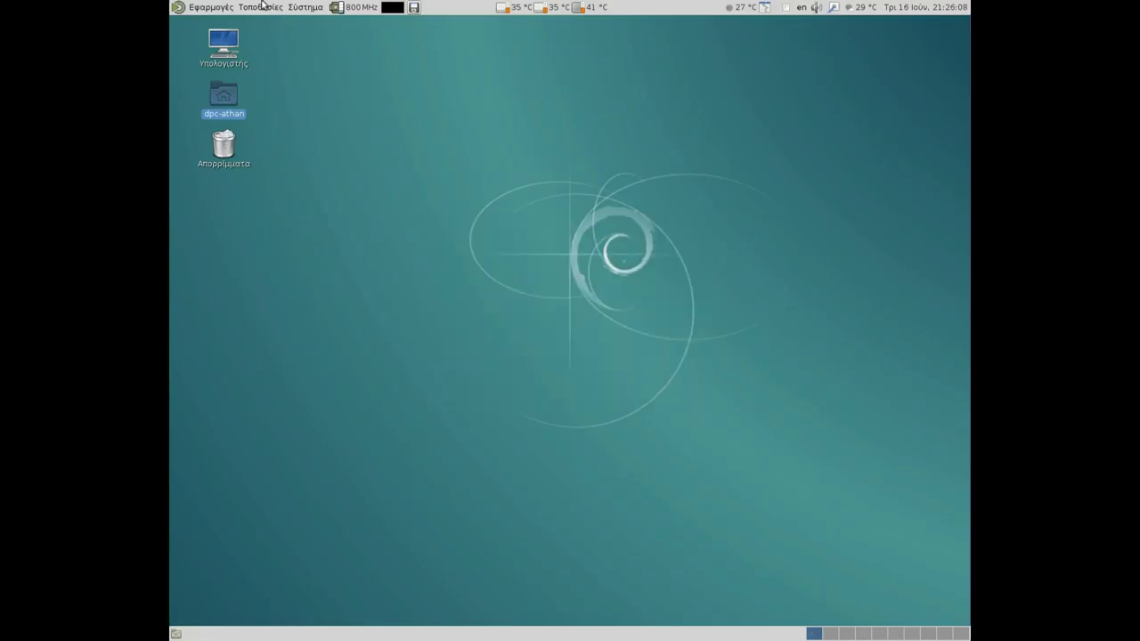
{"action": "left_click", "coordinate": [304, 7]}
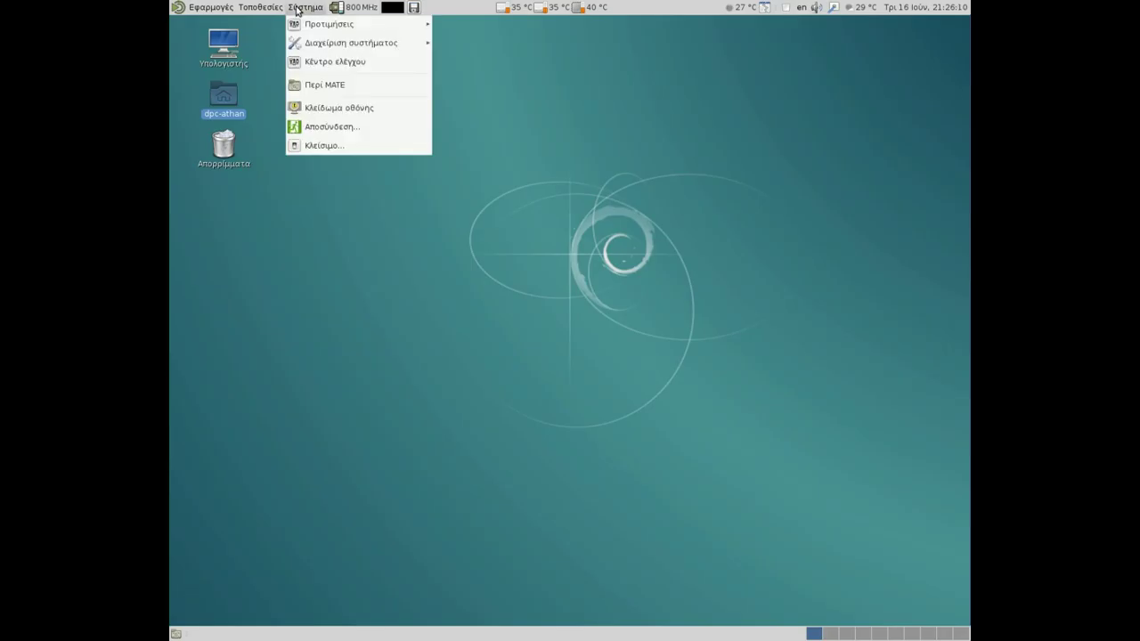
{"action": "mouse_move", "coordinate": [310, 31]}
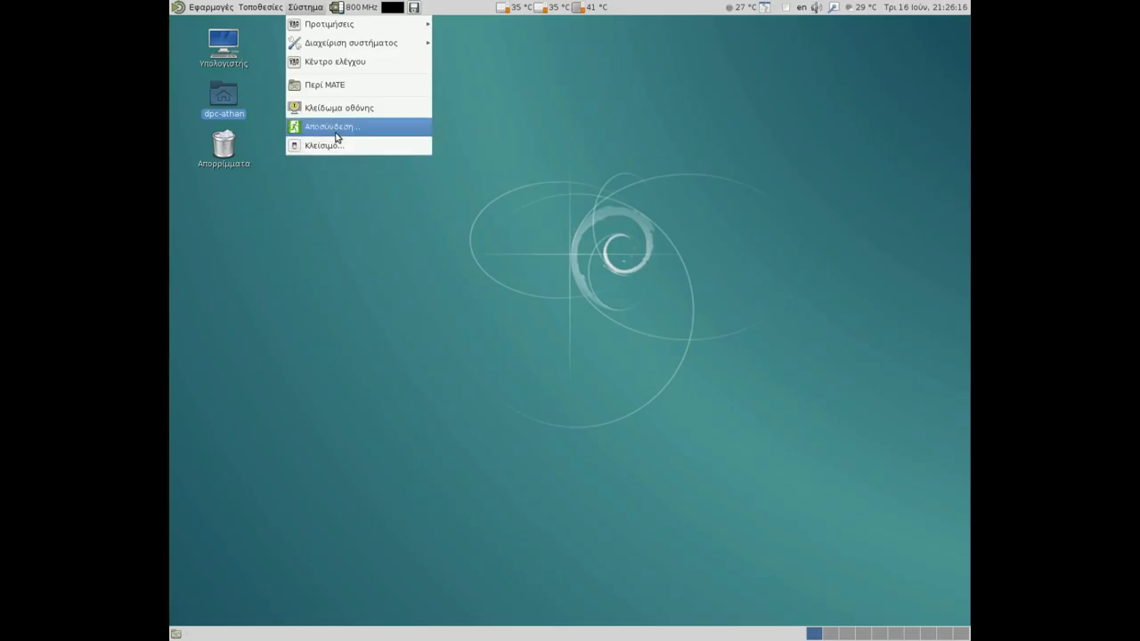
{"action": "left_click", "coordinate": [460, 86]}
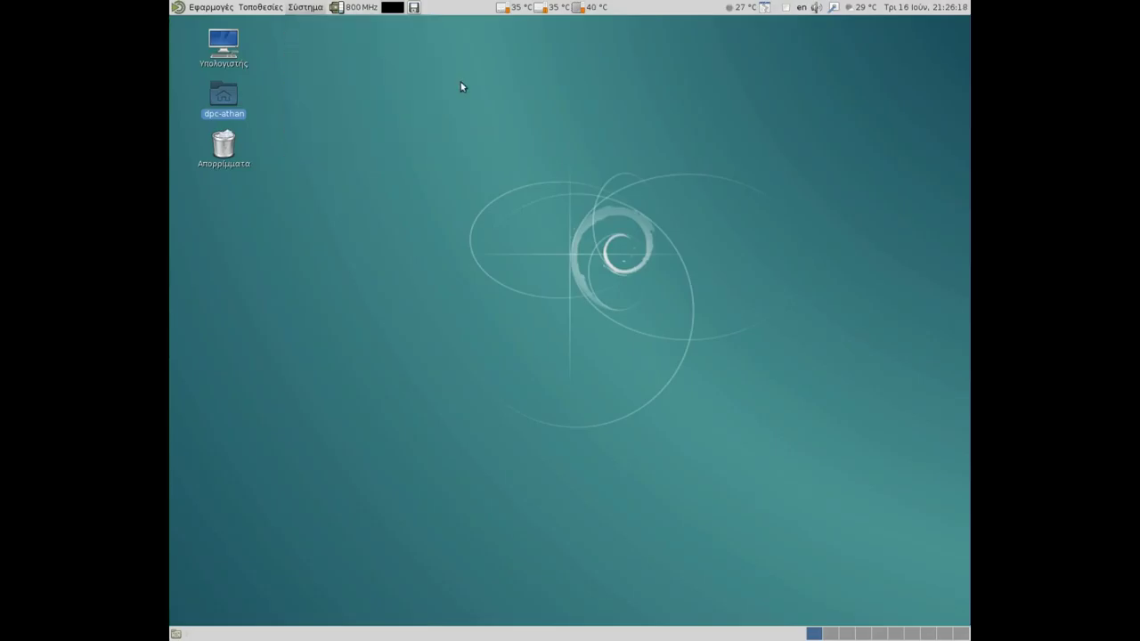
- Open the system monitor on its resource graphs and make its window wider and shorter
{"action": "mouse_move", "coordinate": [344, 7]}
{"action": "left_click", "coordinate": [389, 7]}
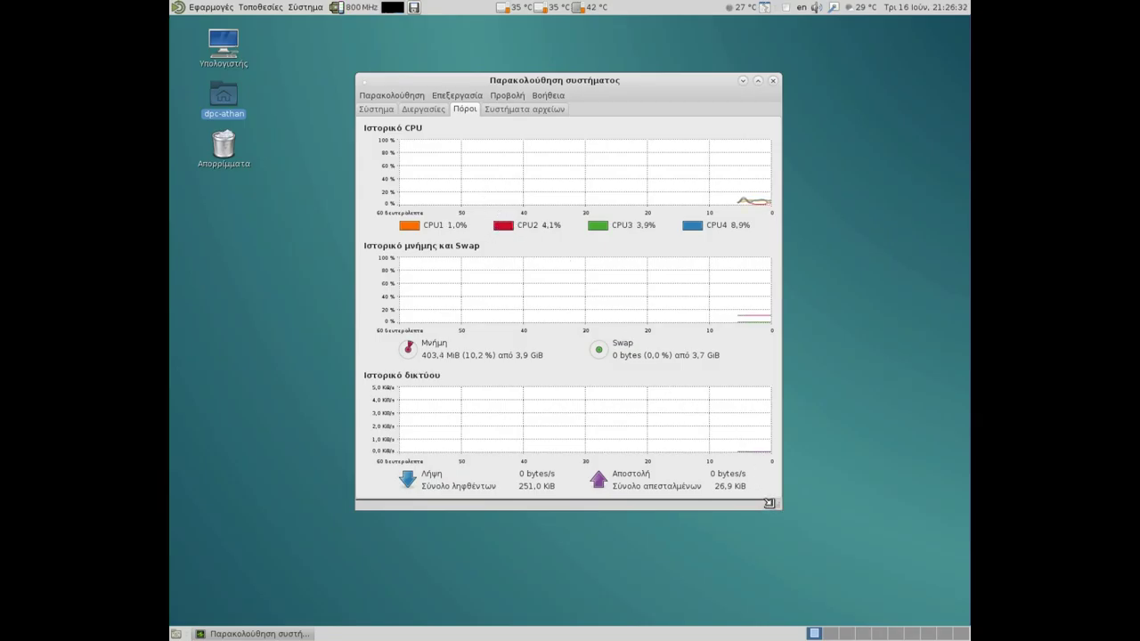
{"action": "left_click_drag", "start_coordinate": [775, 506], "coordinate": [834, 386]}
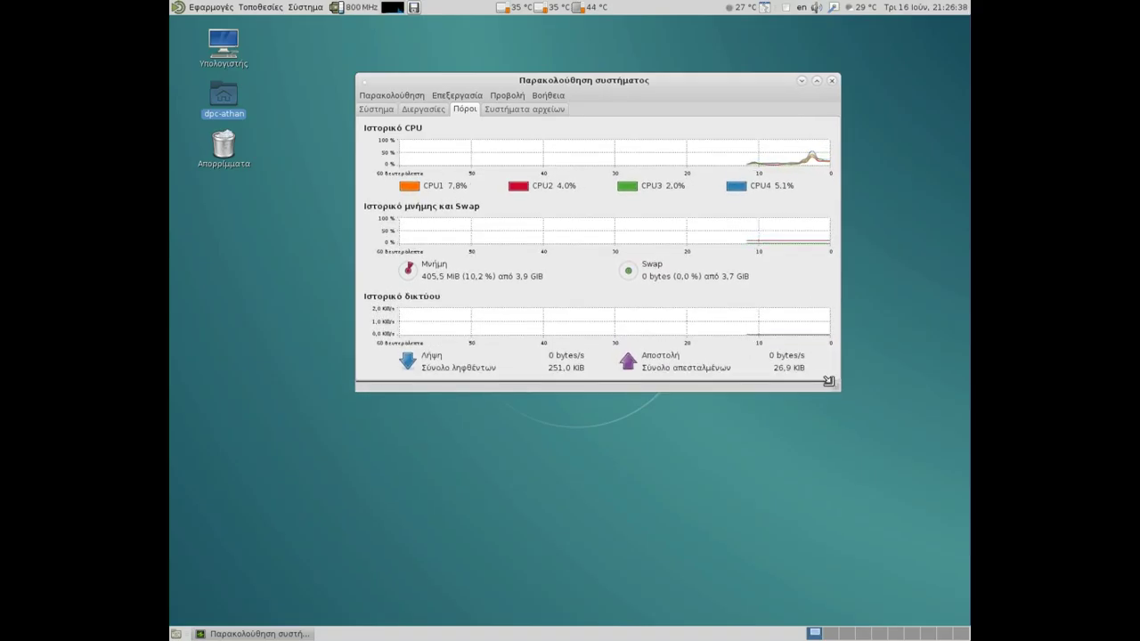
- View the system information and examine the running processes sorted by memory use, largest first, in a maximized window
{"action": "left_click", "coordinate": [373, 111]}
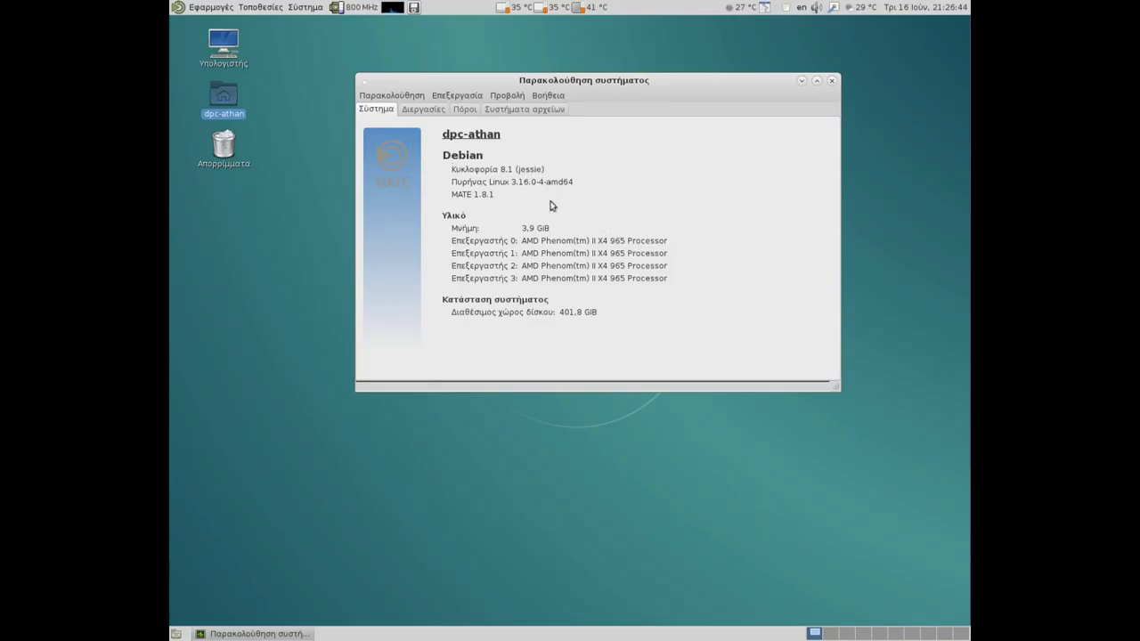
{"action": "left_click", "coordinate": [429, 107]}
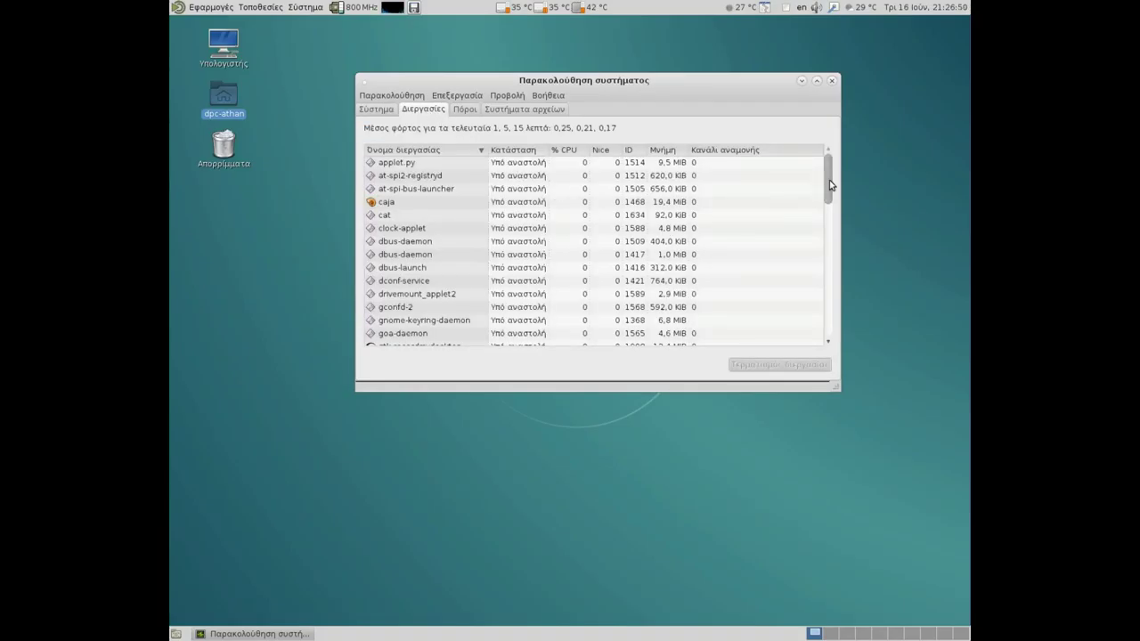
{"action": "left_click", "coordinate": [663, 151]}
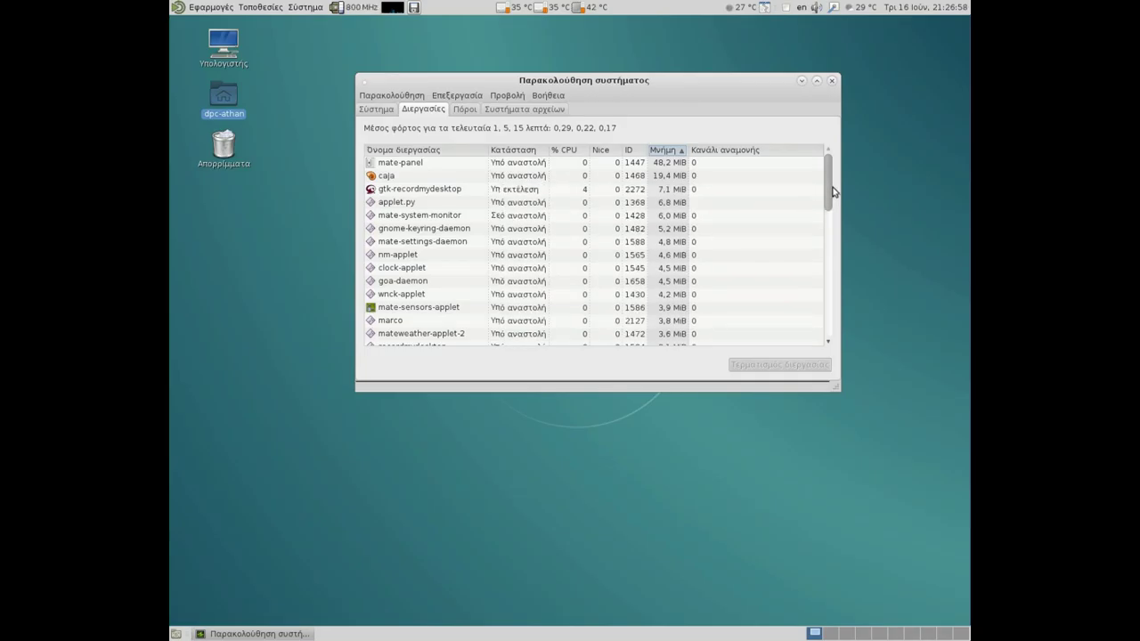
{"action": "scroll", "coordinate": [835, 193], "scroll_direction": "down", "scroll_amount": 1}
{"action": "left_click_drag", "start_coordinate": [834, 193], "coordinate": [845, 310]}
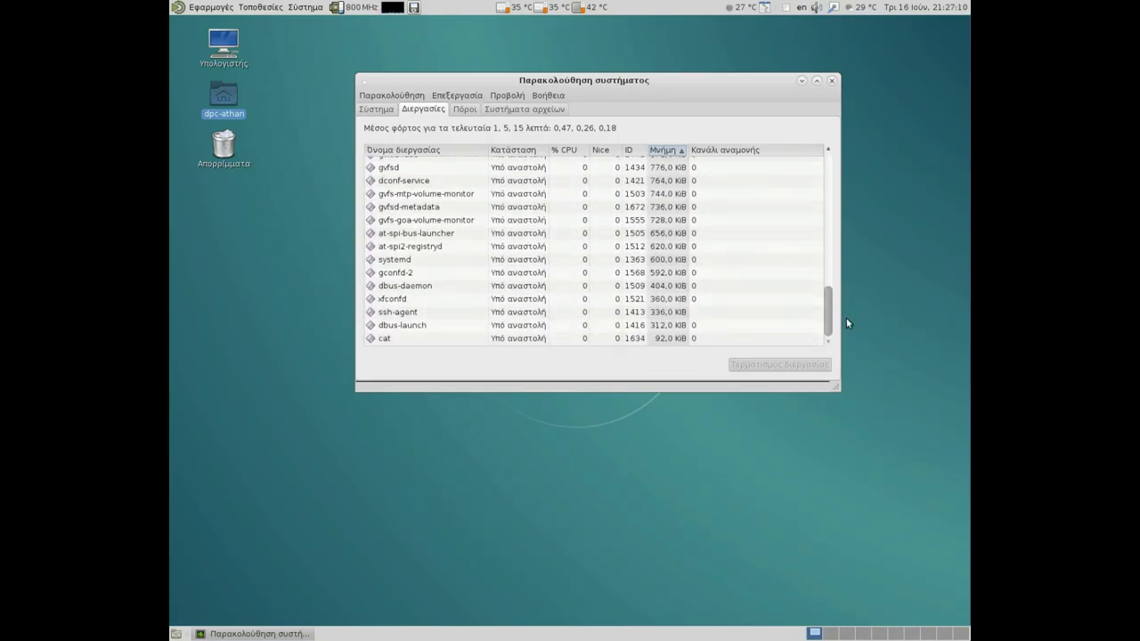
{"action": "left_click", "coordinate": [816, 81]}
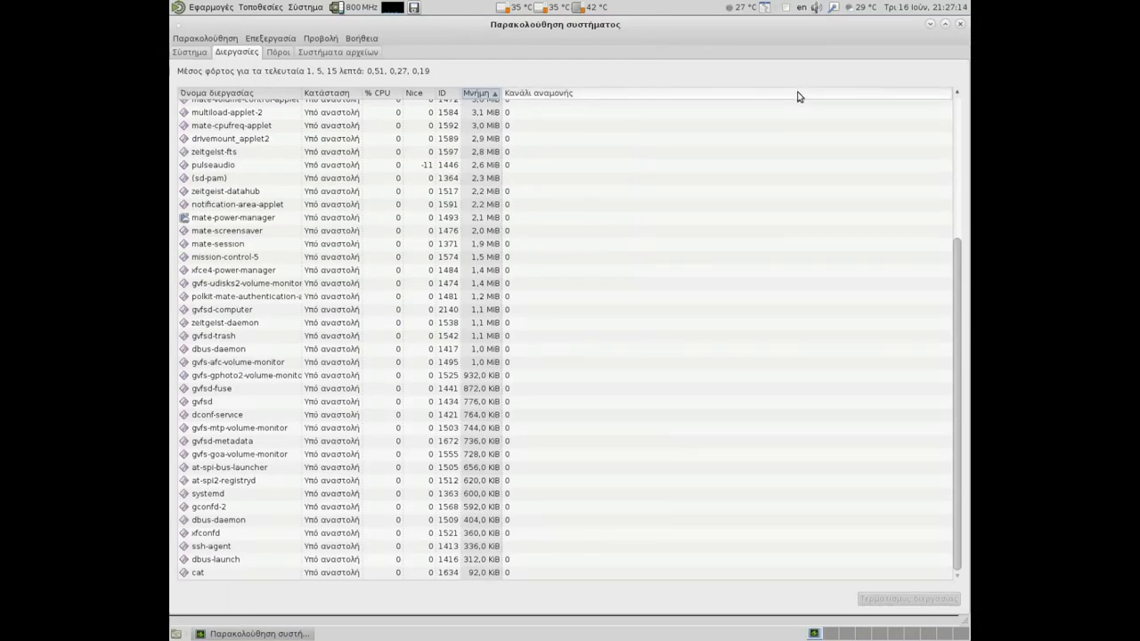
- Examine the largest memory users, the resource graphs and the mounted file systems, and restore the system monitor window from its maximized size
{"action": "left_click_drag", "start_coordinate": [957, 313], "coordinate": [943, 183]}
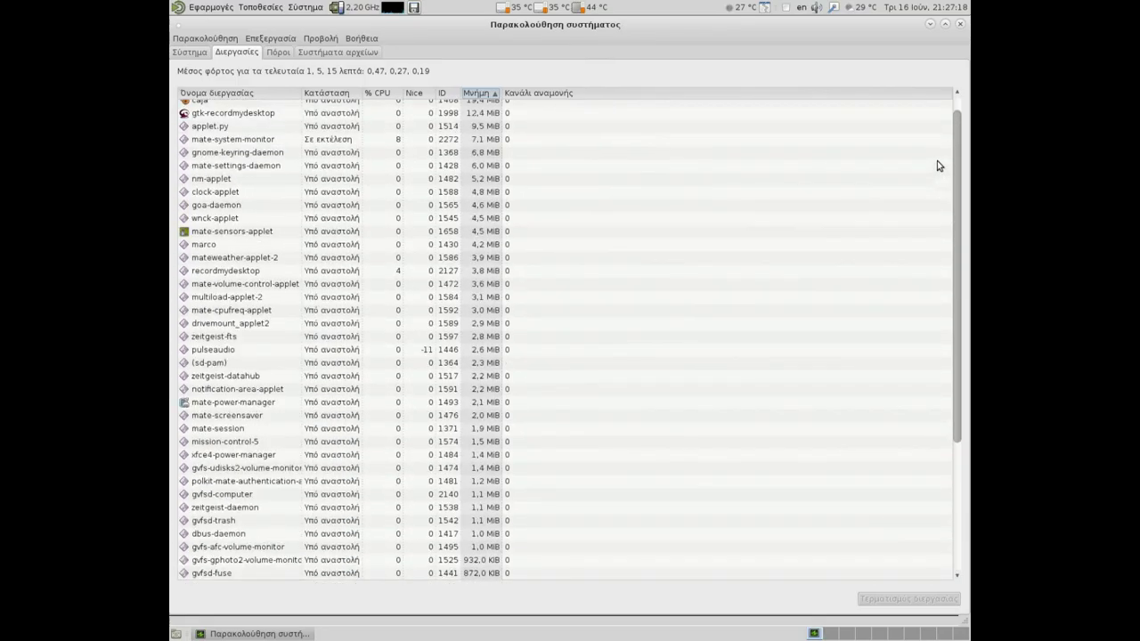
{"action": "scroll", "coordinate": [937, 165], "scroll_direction": "up", "scroll_amount": 1}
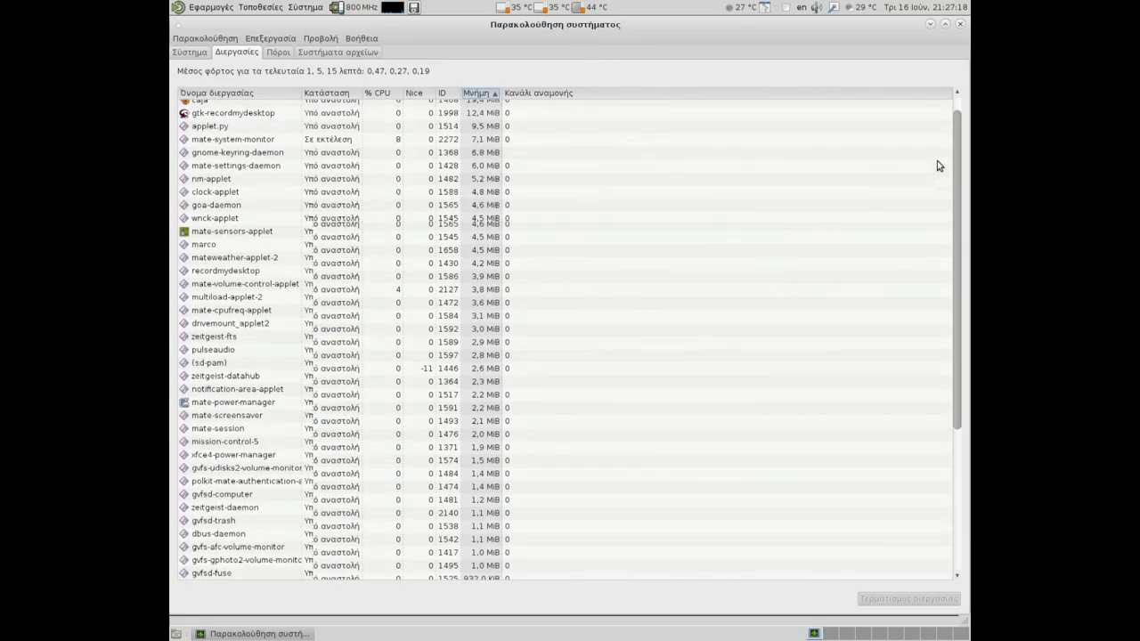
{"action": "left_click", "coordinate": [274, 51]}
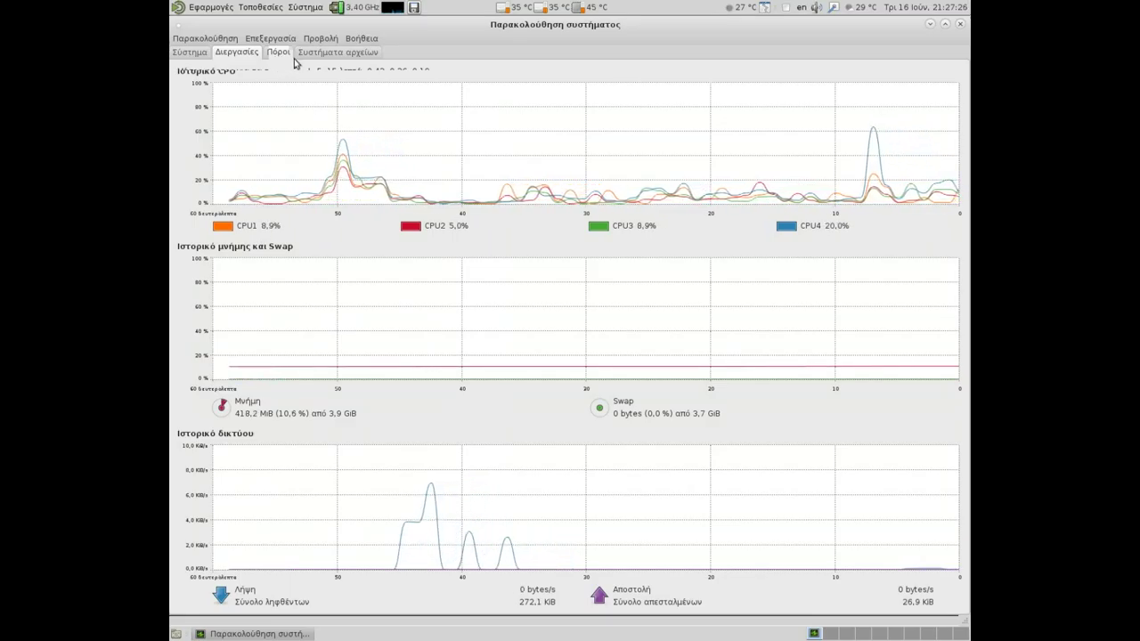
{"action": "left_click", "coordinate": [310, 53]}
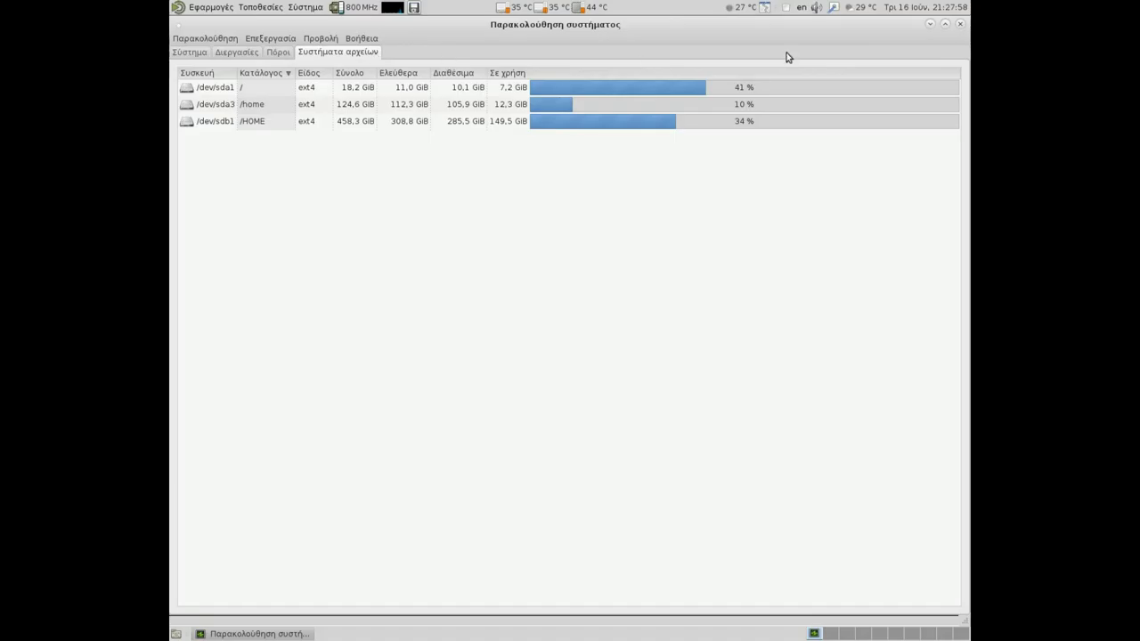
{"action": "left_click", "coordinate": [946, 24]}
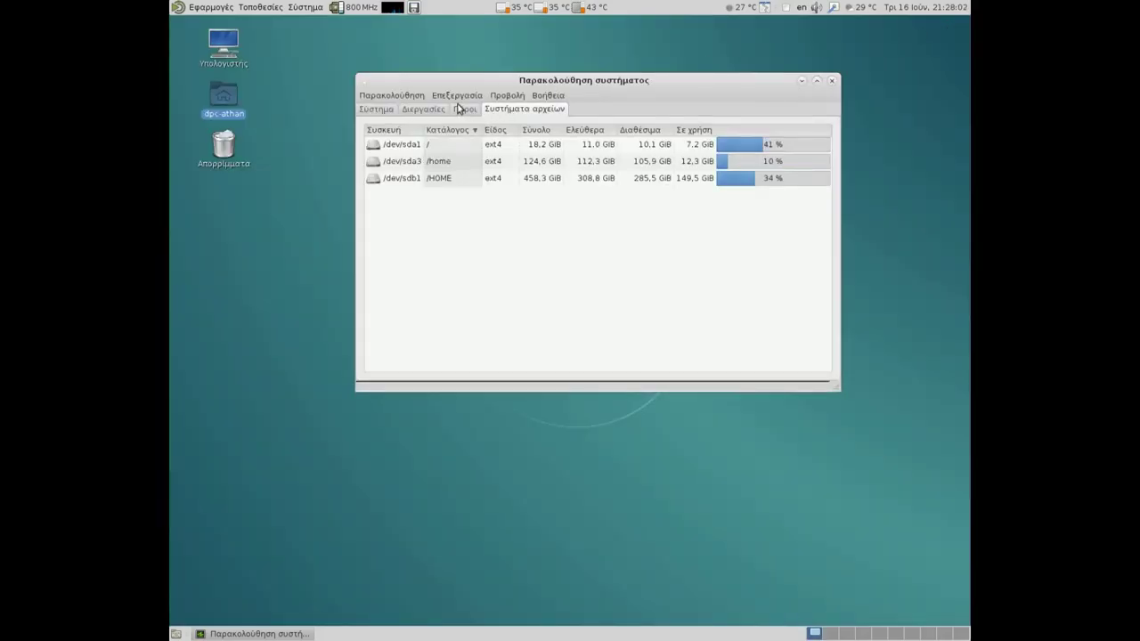
- View the information about the system monitor program (Περί) and close it
{"action": "left_click", "coordinate": [511, 98]}
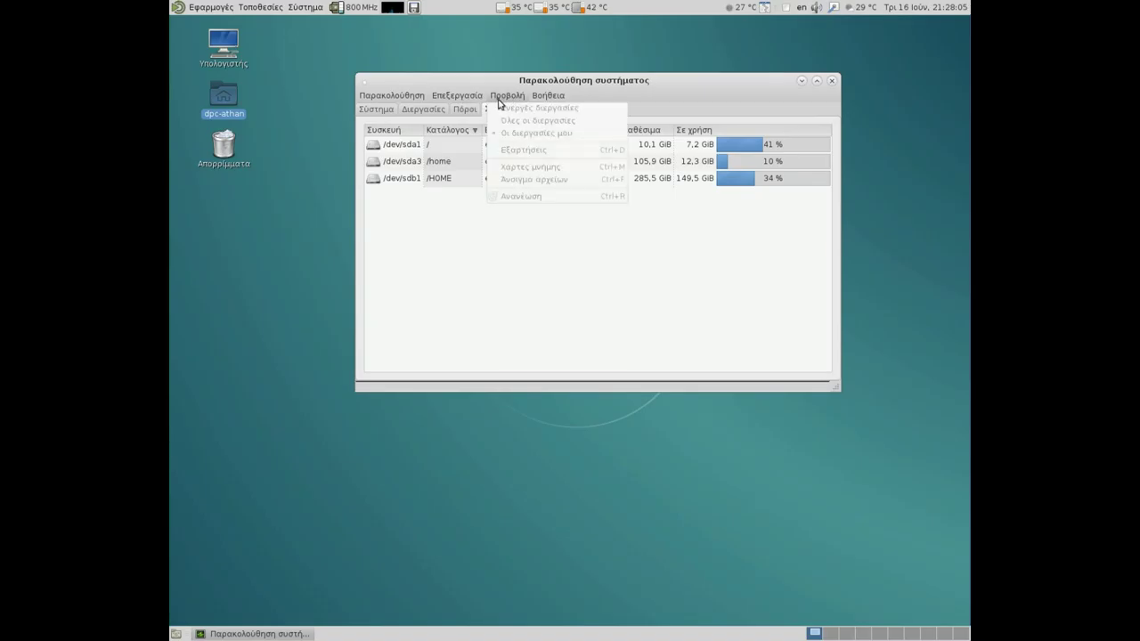
{"action": "mouse_move", "coordinate": [481, 102]}
{"action": "mouse_move", "coordinate": [548, 98]}
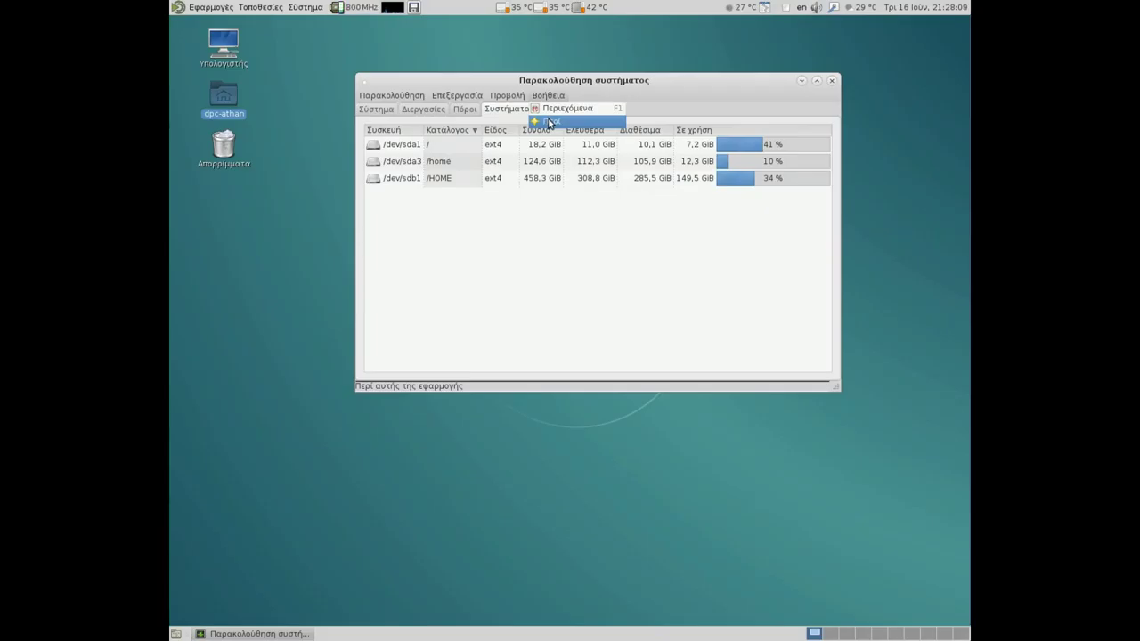
{"action": "left_click", "coordinate": [550, 122]}
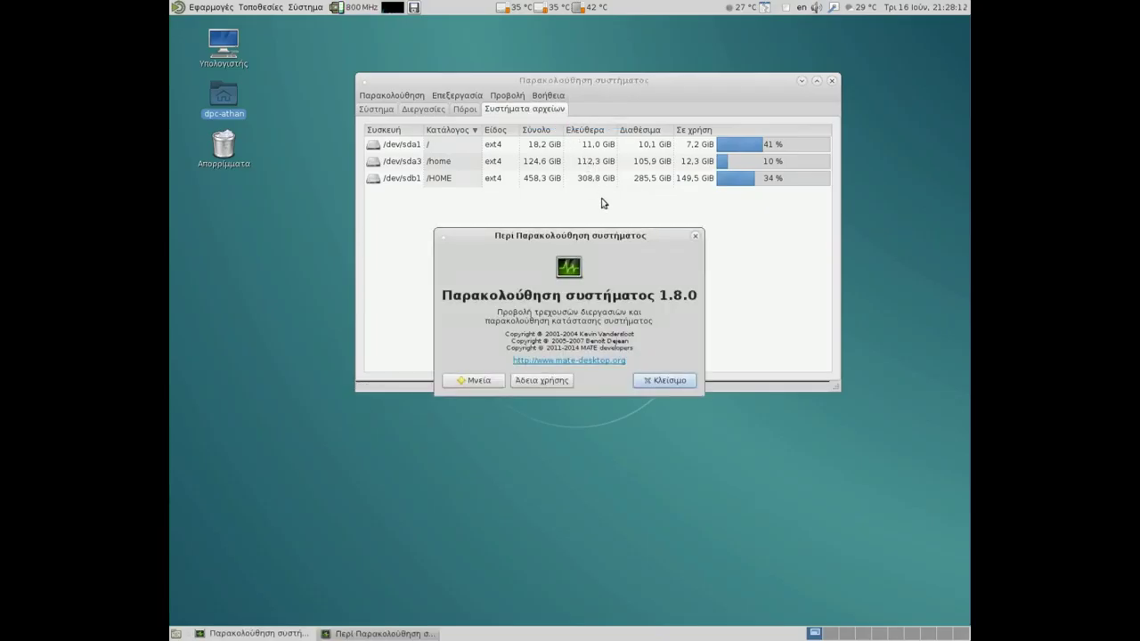
{"action": "left_click", "coordinate": [697, 237]}
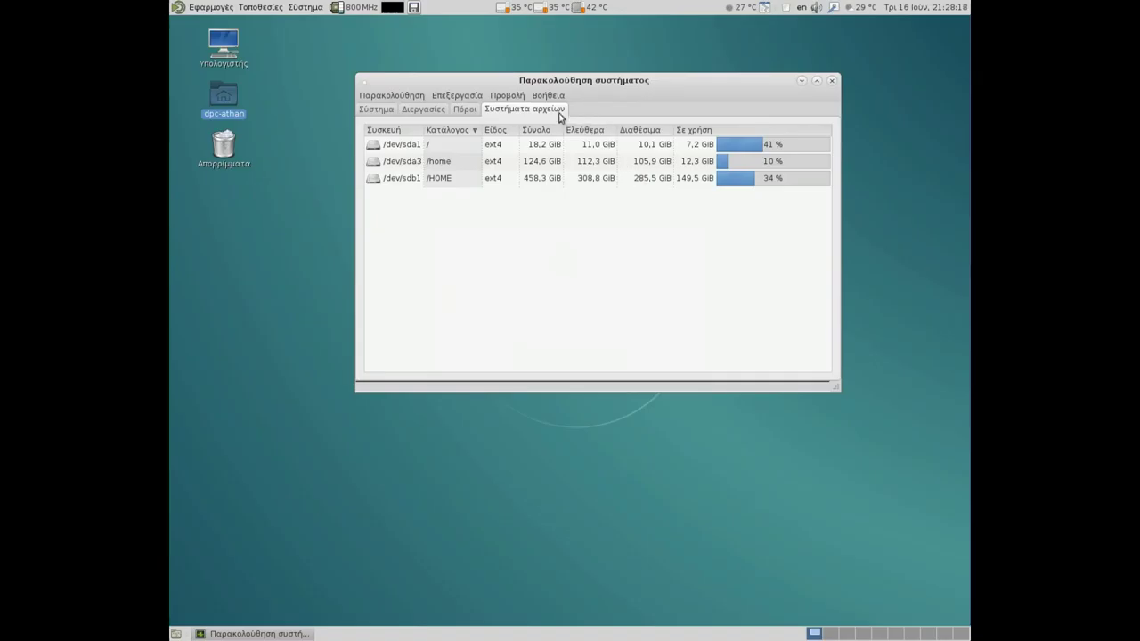
- Review the system monitor's commands under Προβολή, Επεξεργασία and Παρακολούθηση without choosing any
{"action": "left_click", "coordinate": [511, 96]}
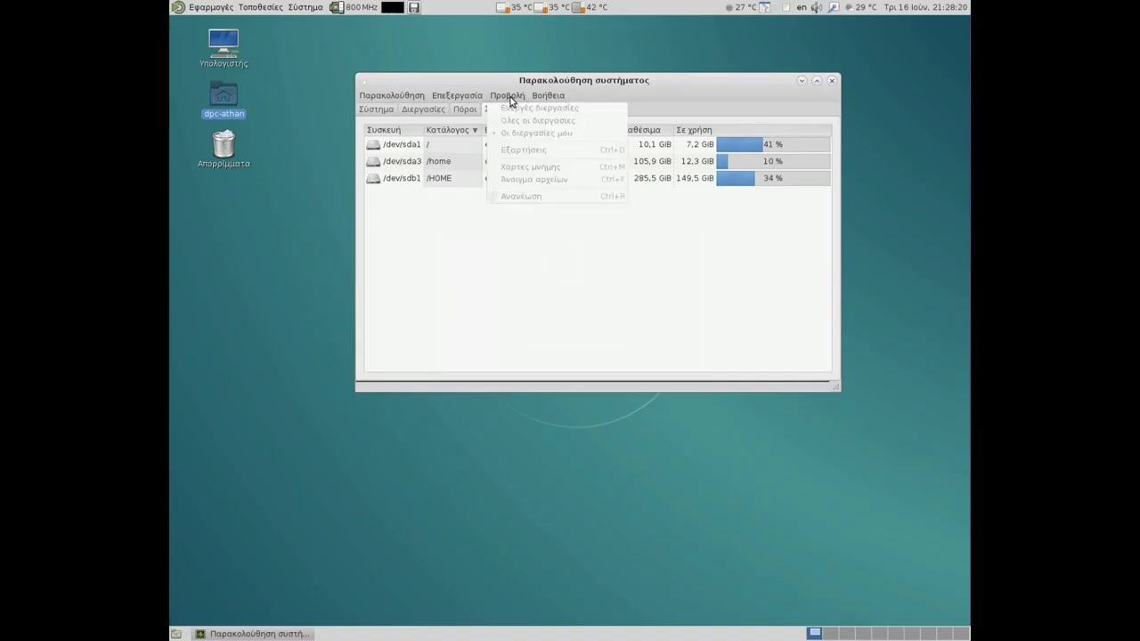
{"action": "mouse_move", "coordinate": [478, 97]}
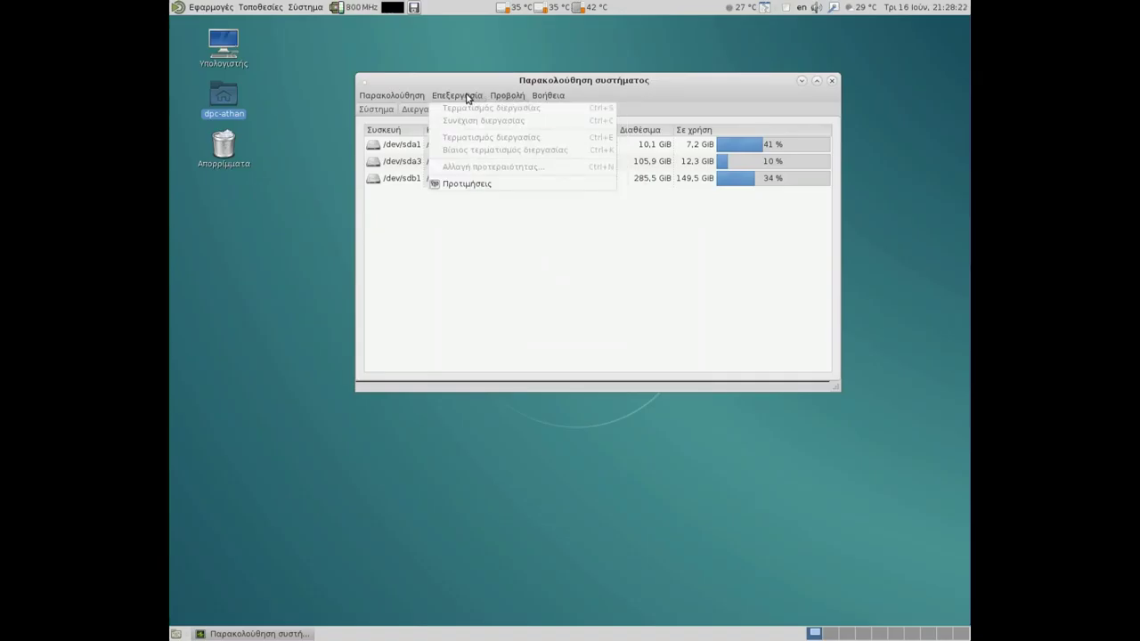
{"action": "mouse_move", "coordinate": [395, 94]}
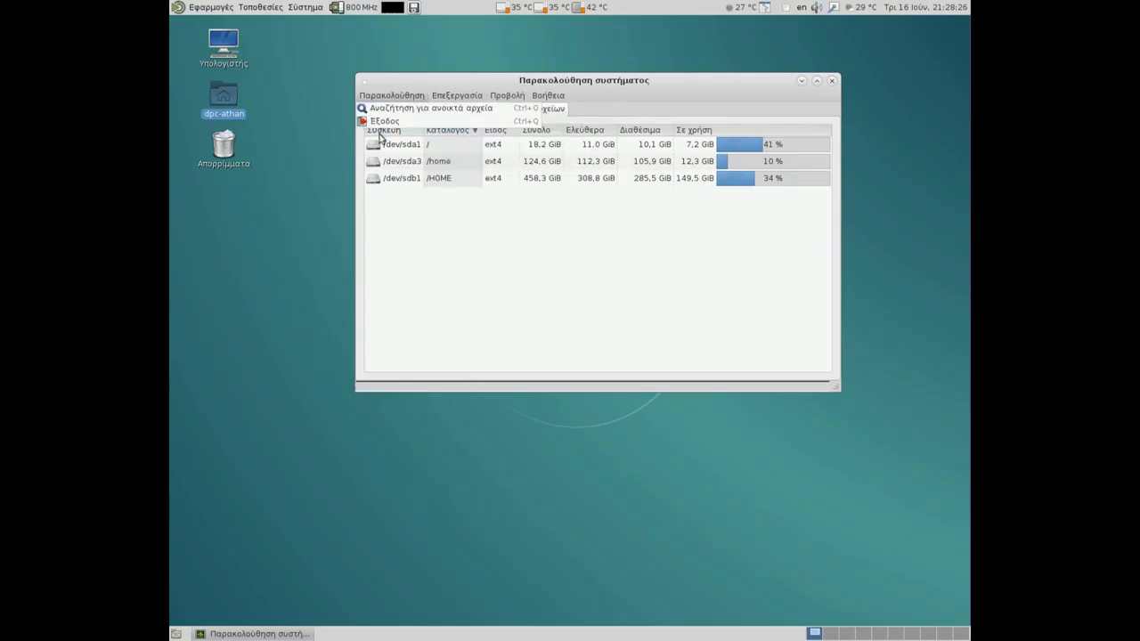
{"action": "left_click", "coordinate": [418, 235]}
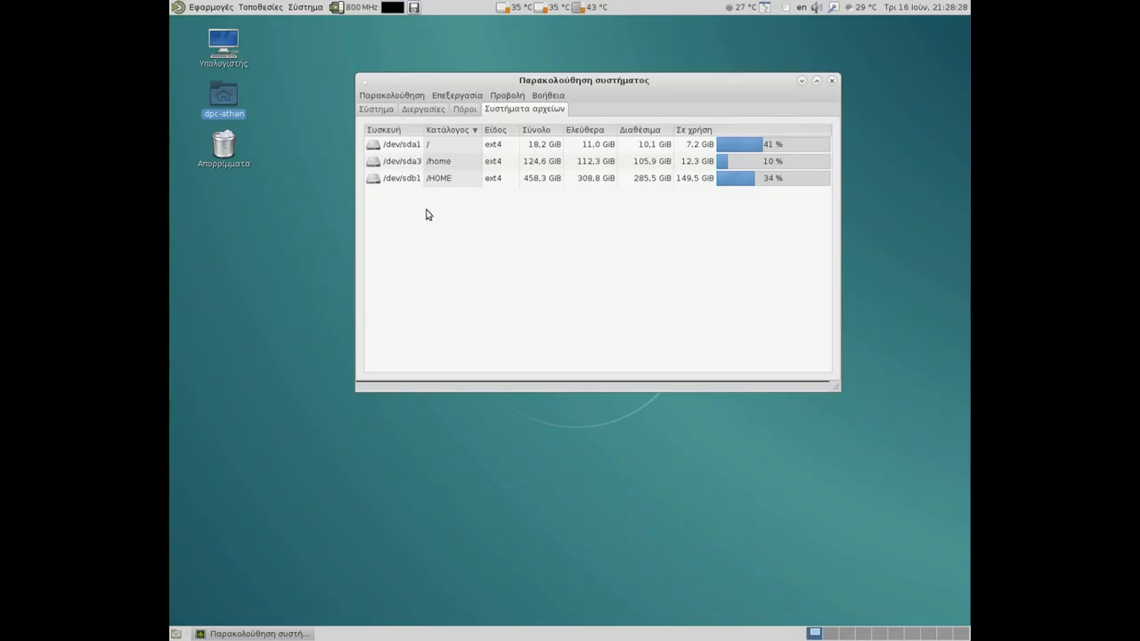
- Show the resource graphs again and select the gtk-recordmydesktop process in the process list
{"action": "left_click", "coordinate": [464, 110]}
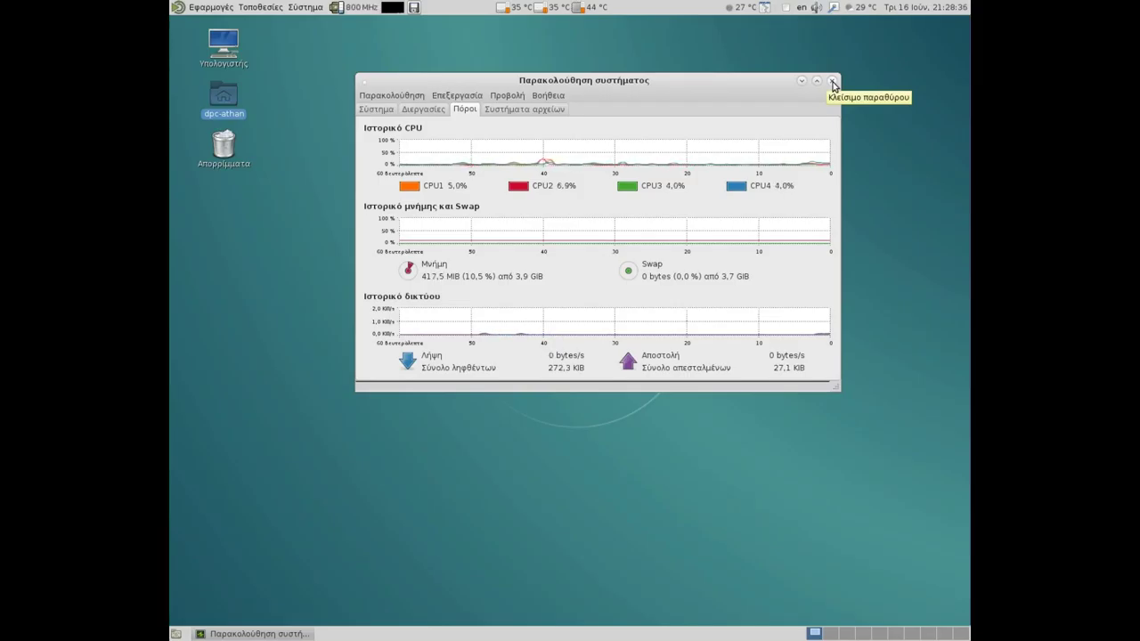
{"action": "left_click", "coordinate": [425, 110]}
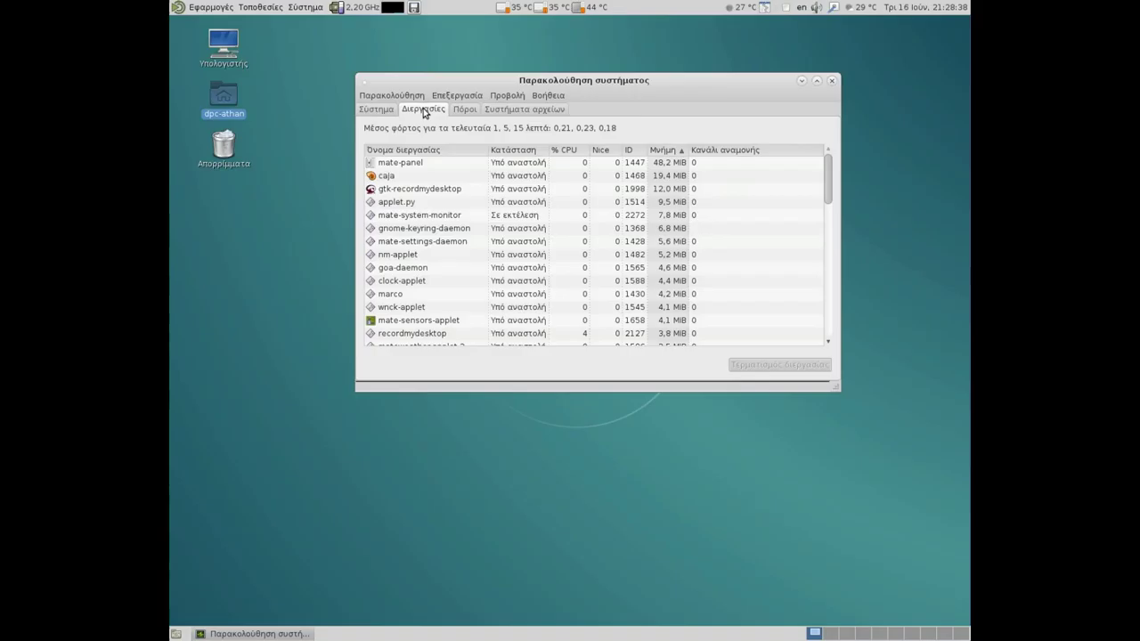
{"action": "left_click", "coordinate": [437, 192]}
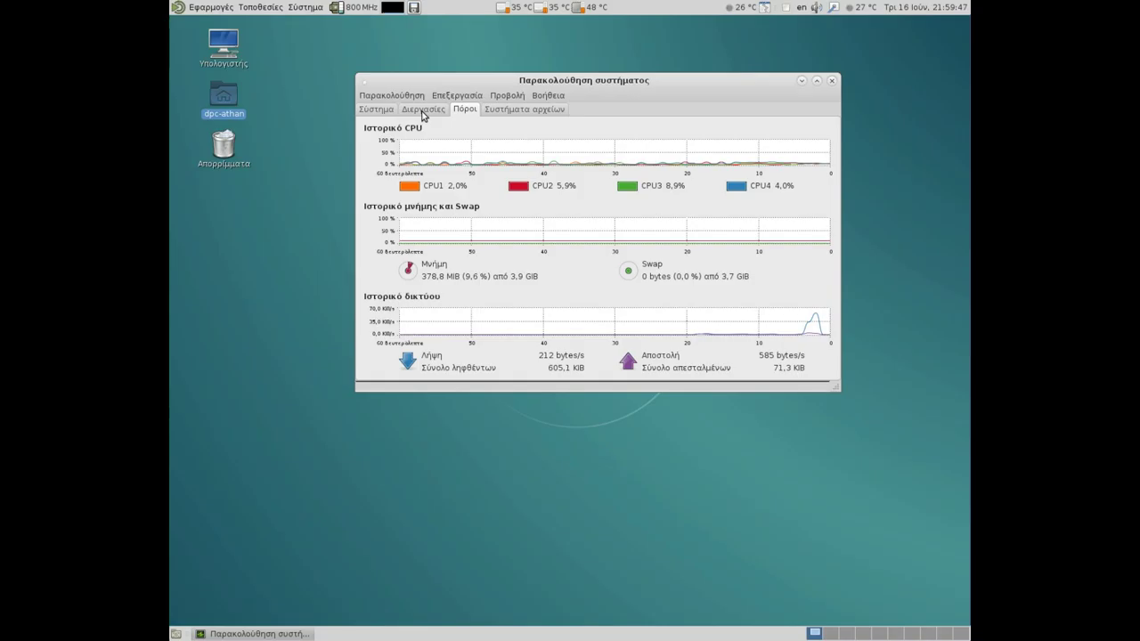
- Sort the running processes by CPU use, highest first, and re-sort them by Nice value, lowest first
{"action": "left_click", "coordinate": [424, 111]}
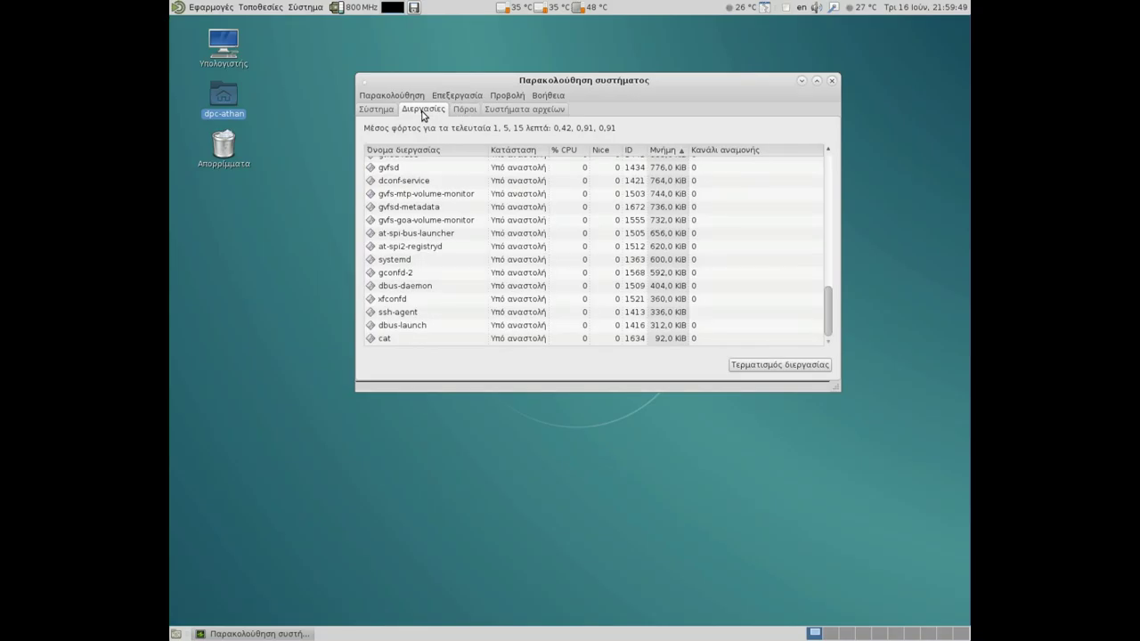
{"action": "left_click", "coordinate": [585, 153]}
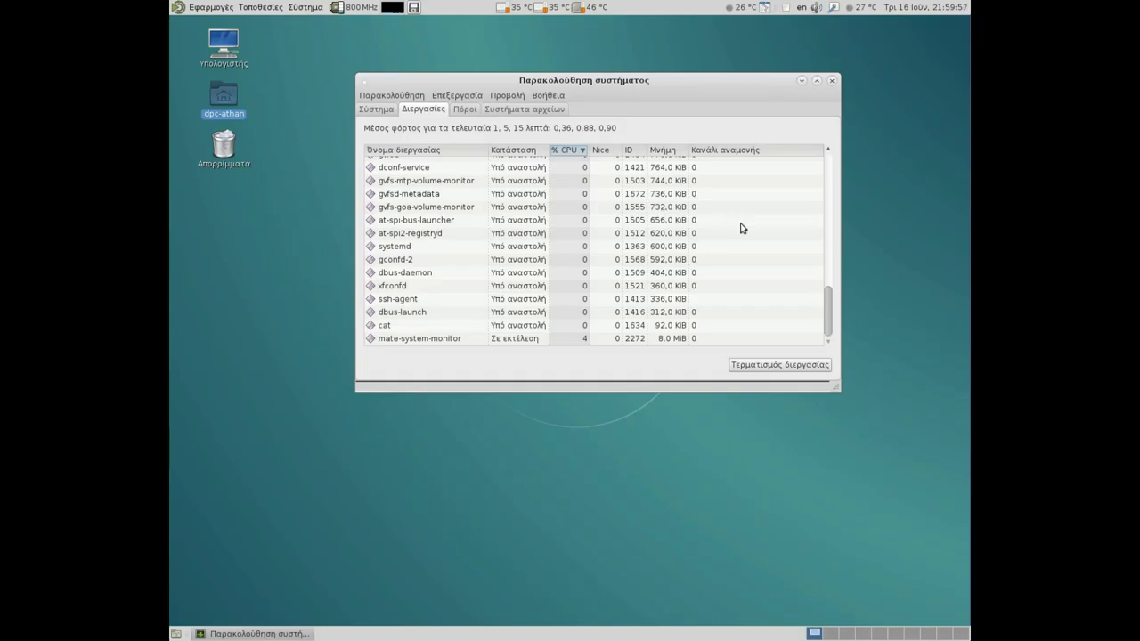
{"action": "left_click_drag", "start_coordinate": [828, 304], "coordinate": [833, 163]}
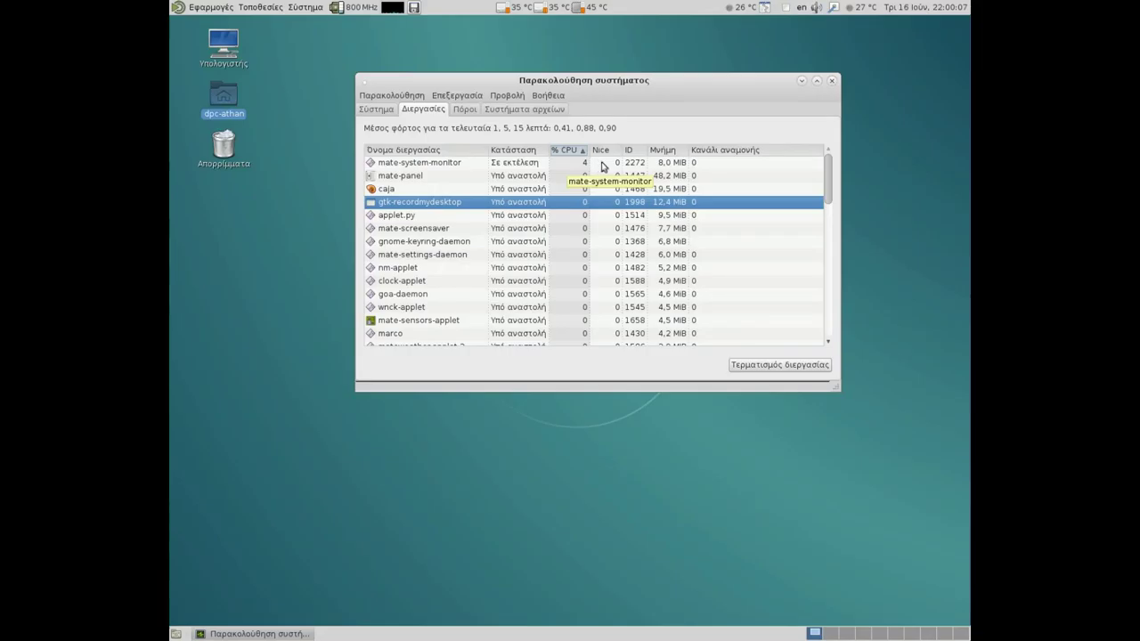
{"action": "left_click", "coordinate": [610, 155]}
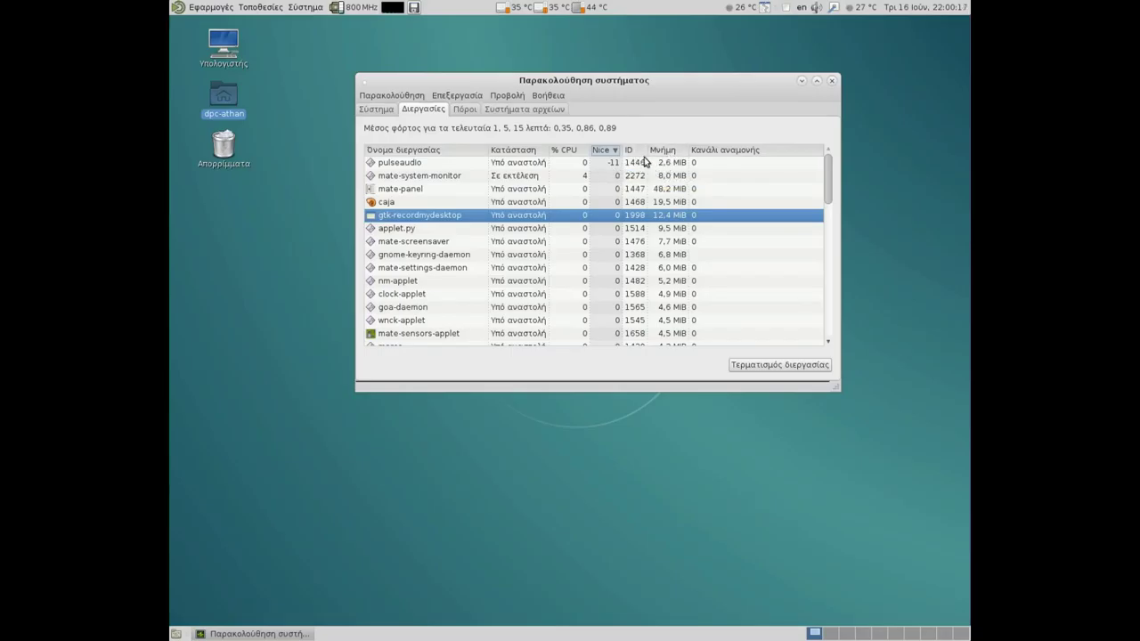
- View the system information and the resource graphs once more and minimize the system monitor
{"action": "left_click", "coordinate": [377, 111]}
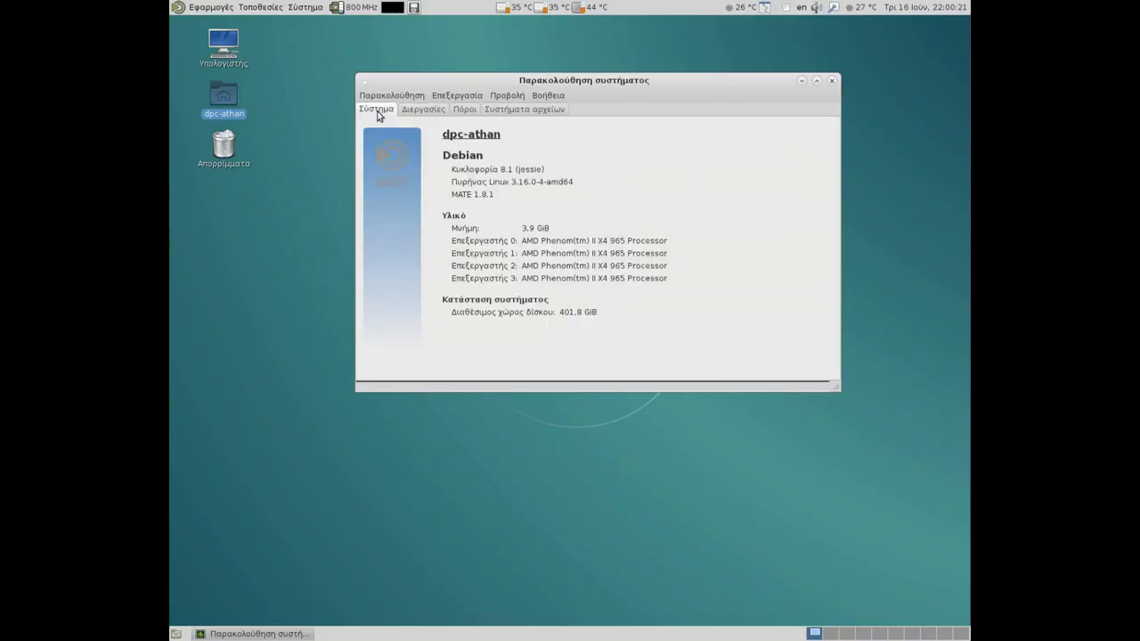
{"action": "left_click", "coordinate": [465, 112]}
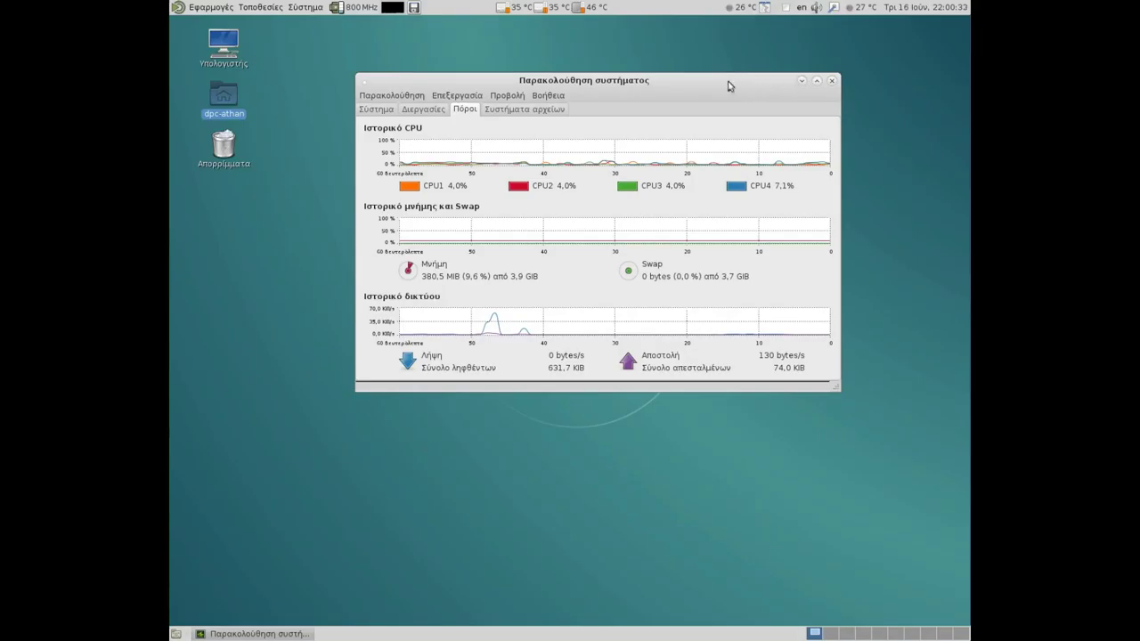
{"action": "left_click", "coordinate": [802, 82]}
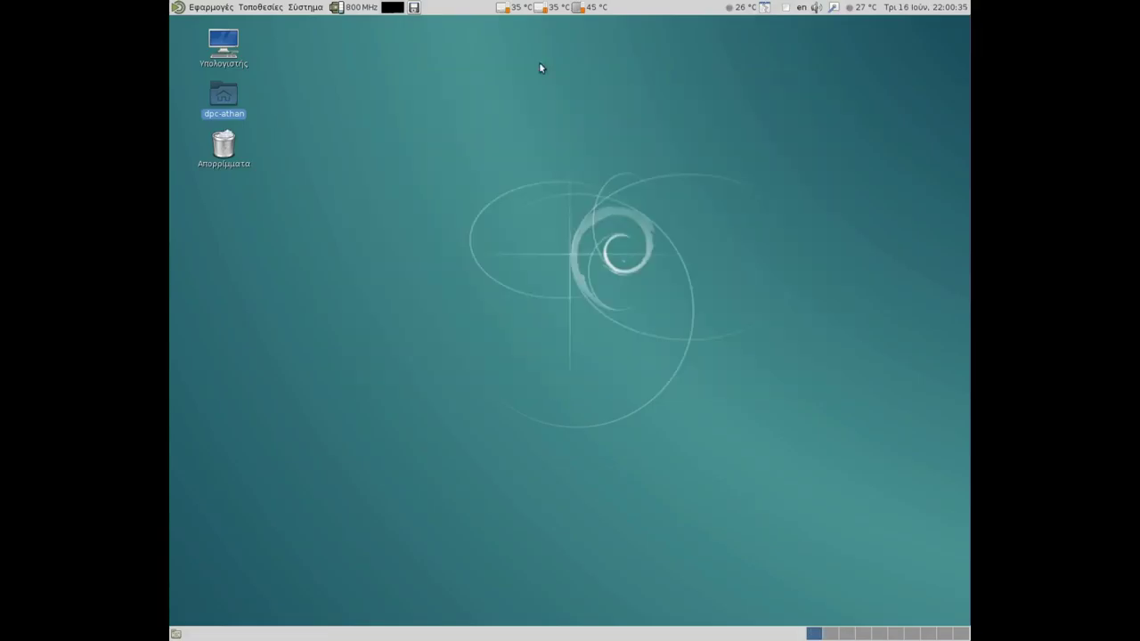
- Set the CPU frequency governor to Powersave and authenticate with the root password
{"action": "left_click", "coordinate": [337, 9]}
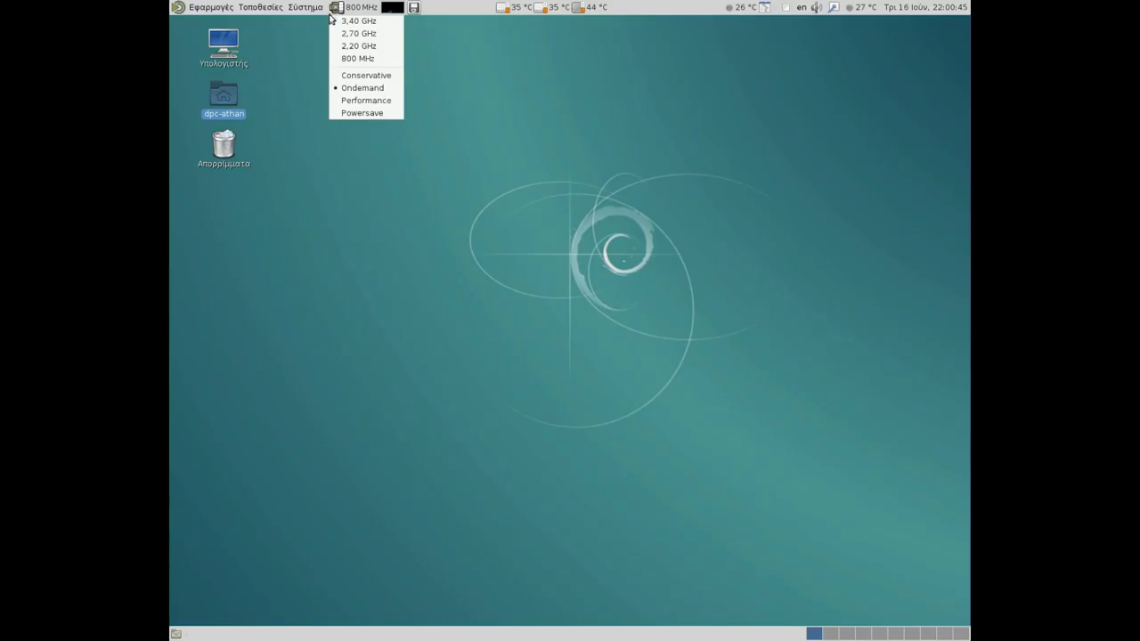
{"action": "left_click", "coordinate": [335, 114]}
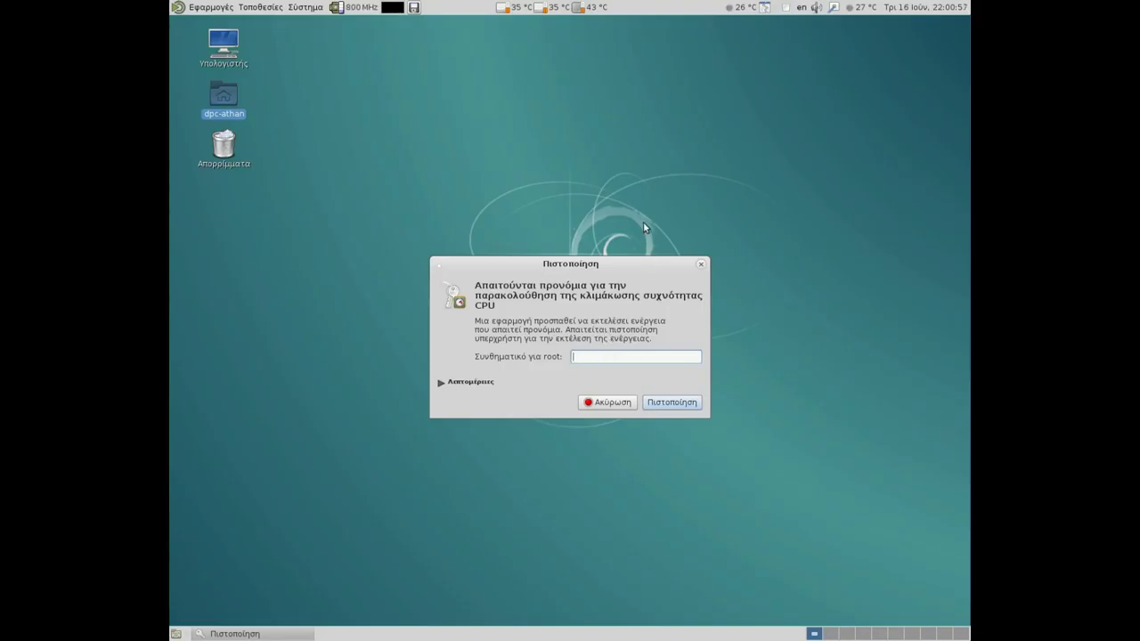
{"action": "type", "text": "********"}
{"action": "key", "text": "Return"}
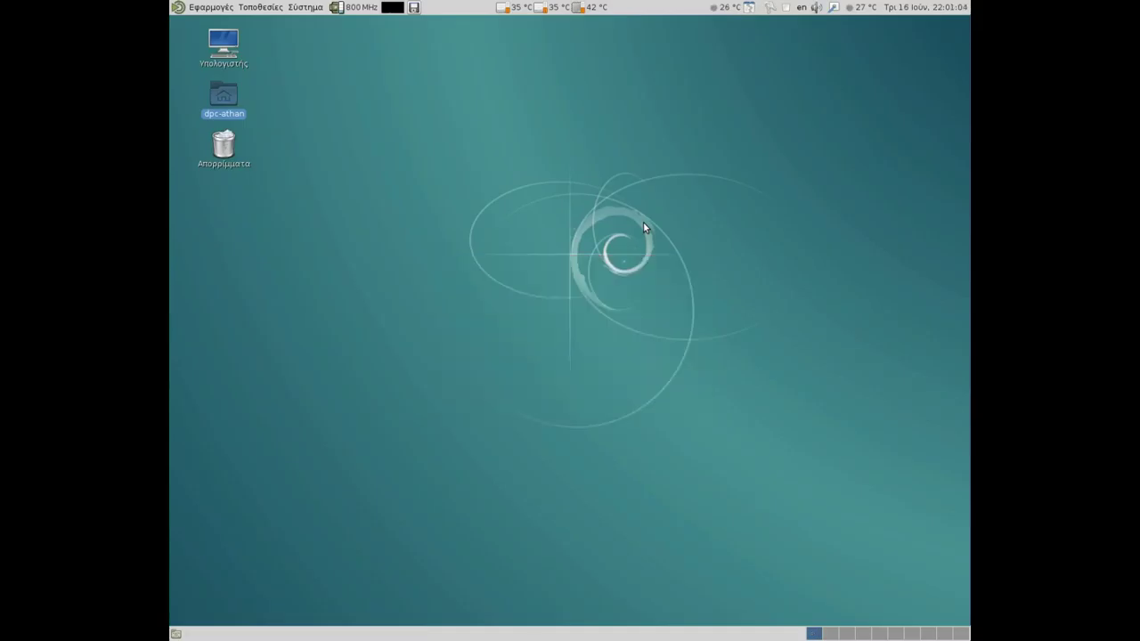
- Show the floppy disk's mount options, and view the current weather details and close them
{"action": "left_click", "coordinate": [415, 8]}
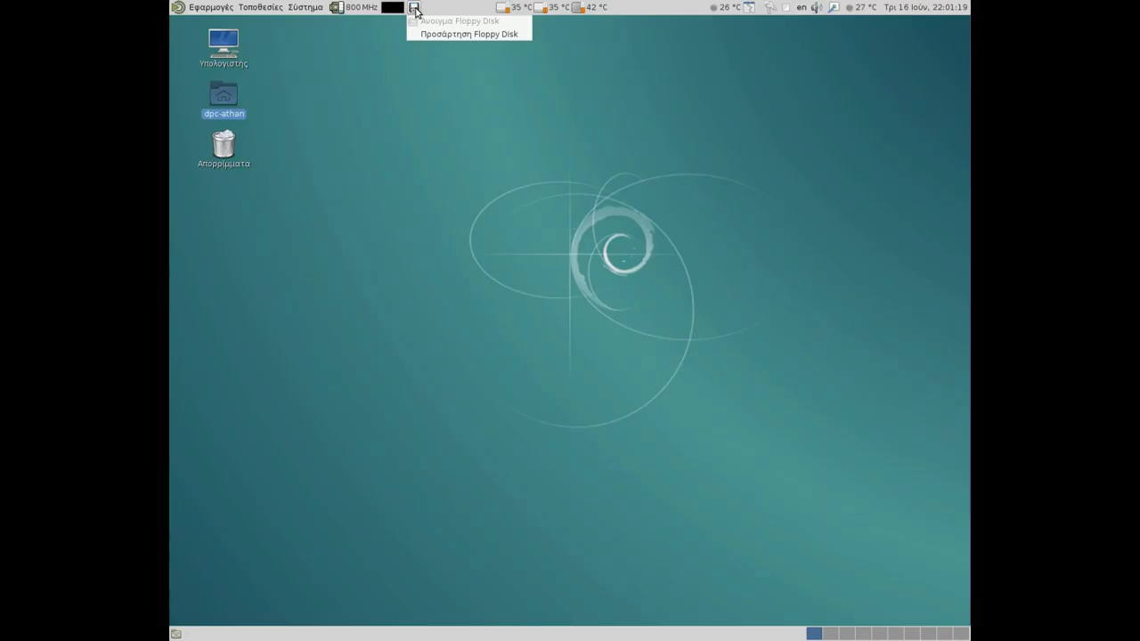
{"action": "left_click", "coordinate": [433, 8]}
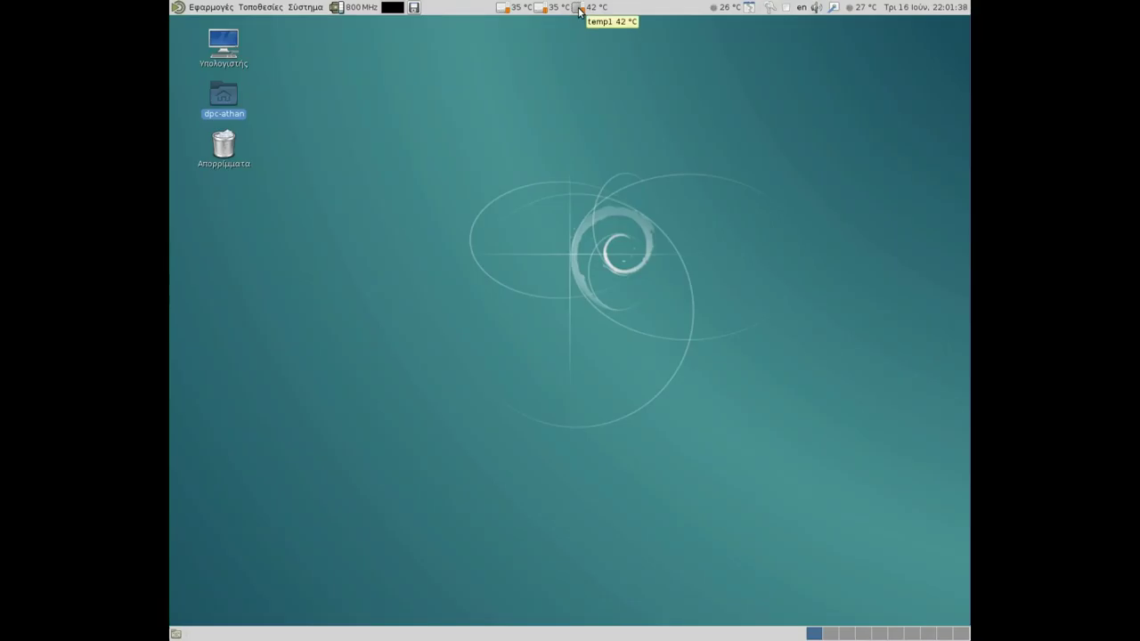
{"action": "left_click", "coordinate": [722, 13]}
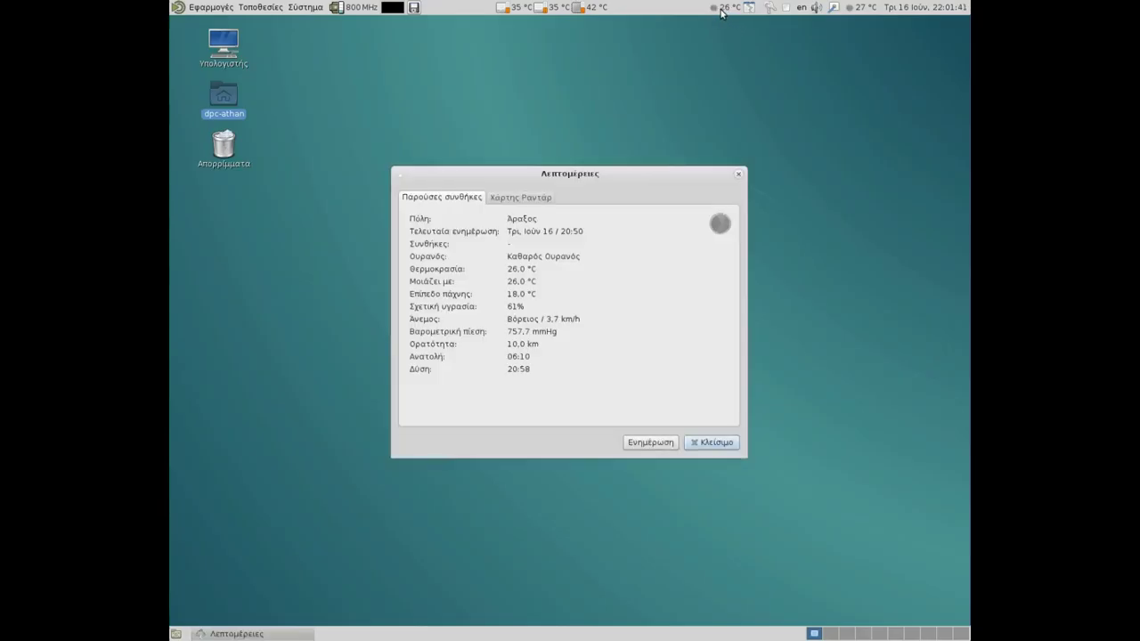
{"action": "left_click", "coordinate": [739, 176]}
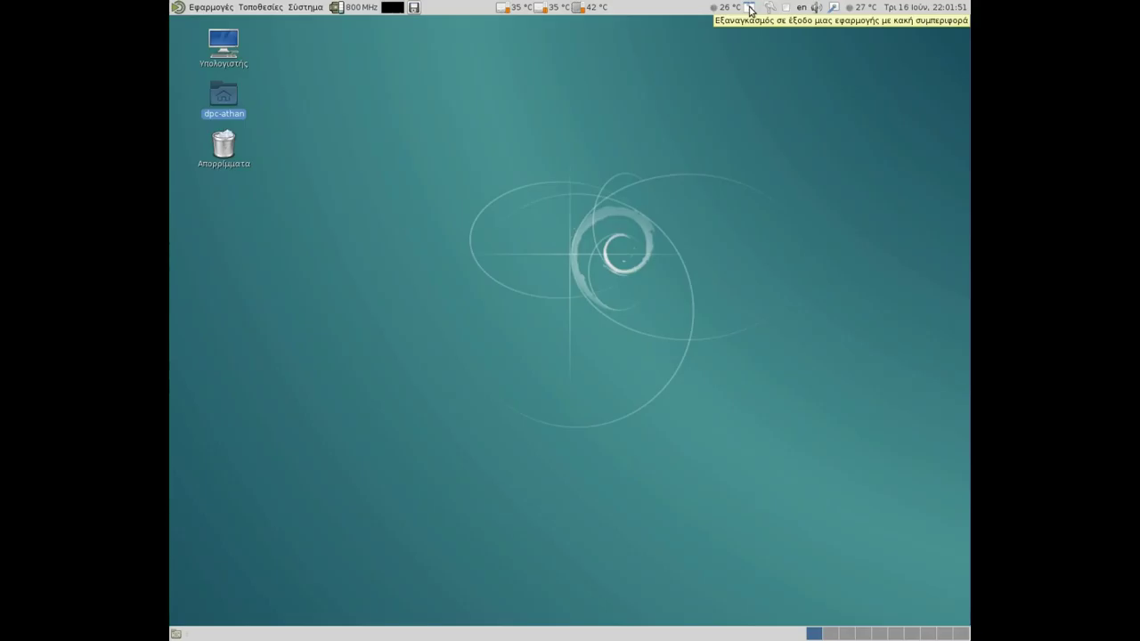
- Switch the keyboard layout to Greek (polytonic) from the list of layouts and toggle between the two layouts once more
{"action": "left_click", "coordinate": [801, 9]}
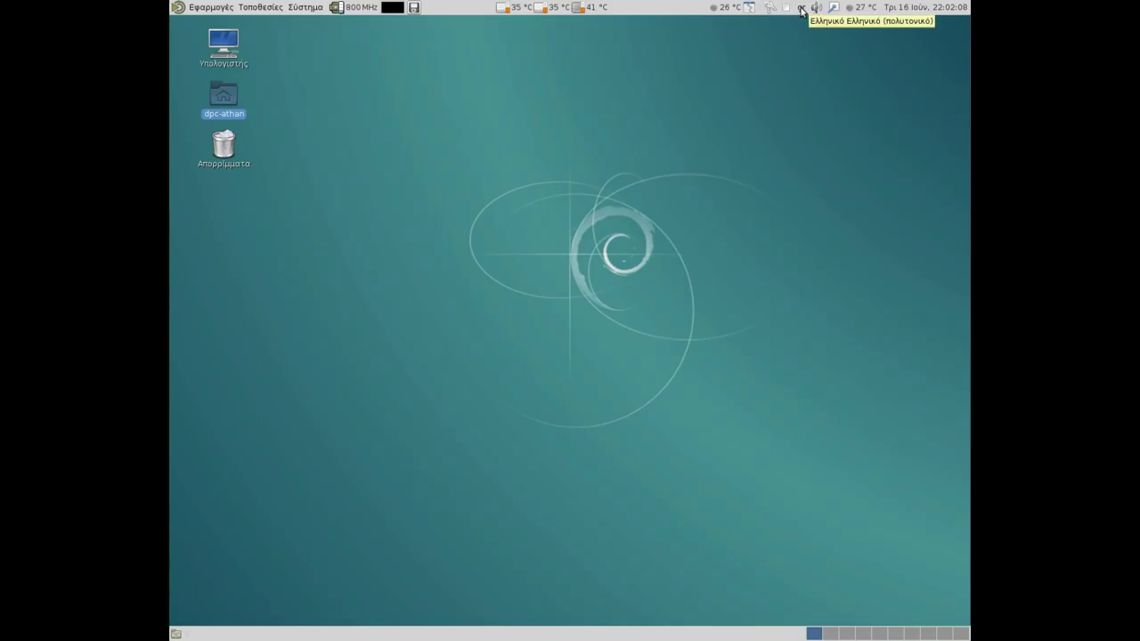
{"action": "right_click", "coordinate": [801, 9]}
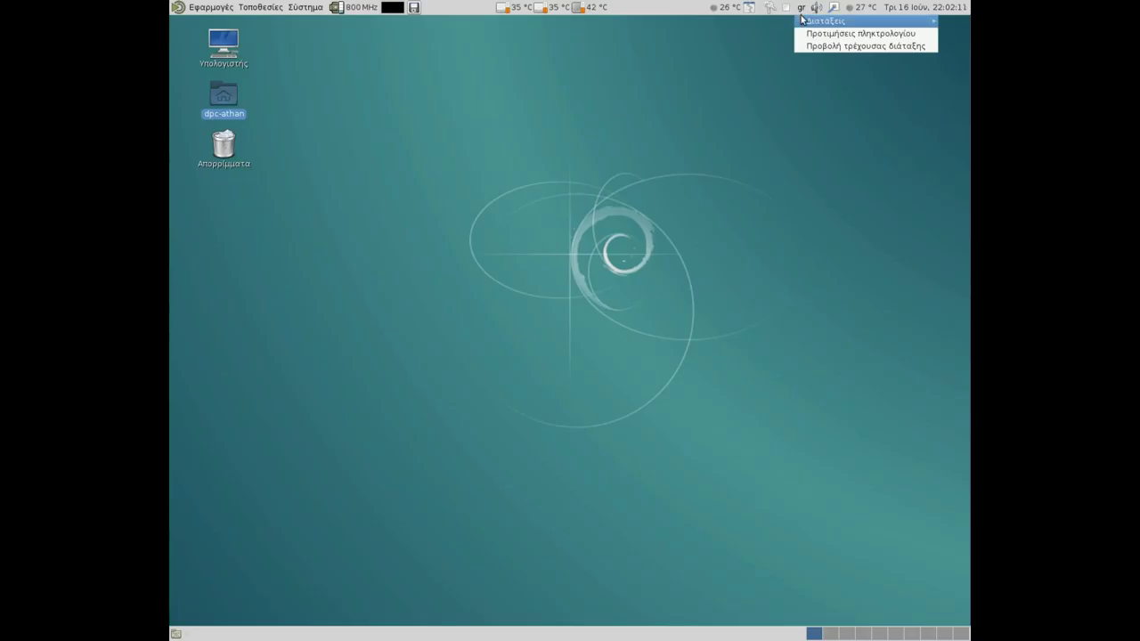
{"action": "mouse_move", "coordinate": [804, 20]}
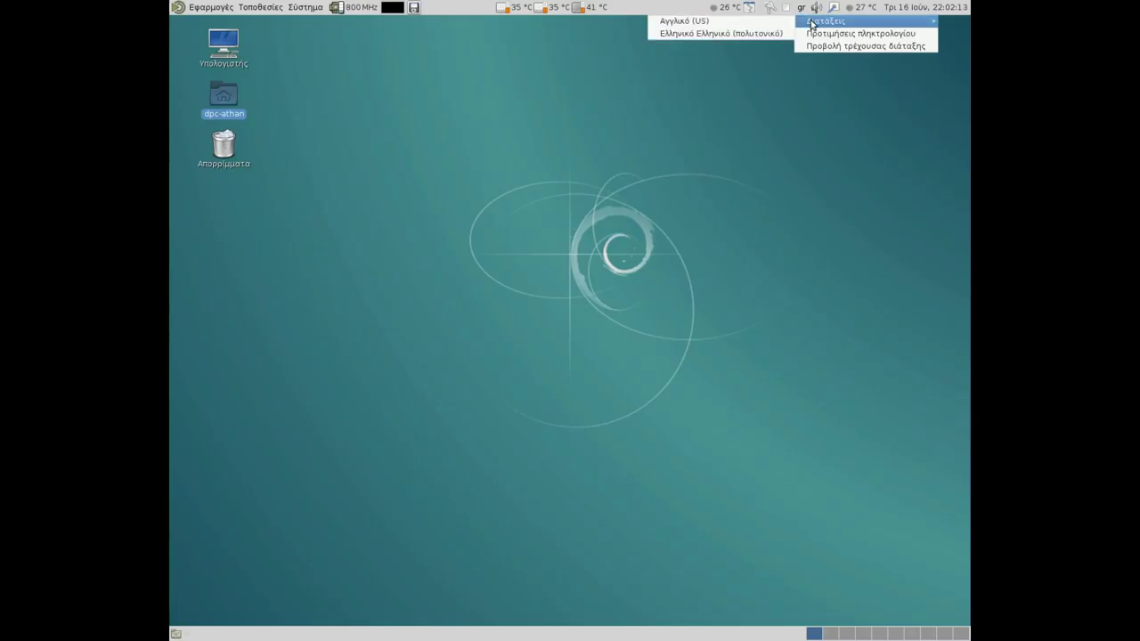
{"action": "left_click", "coordinate": [813, 24]}
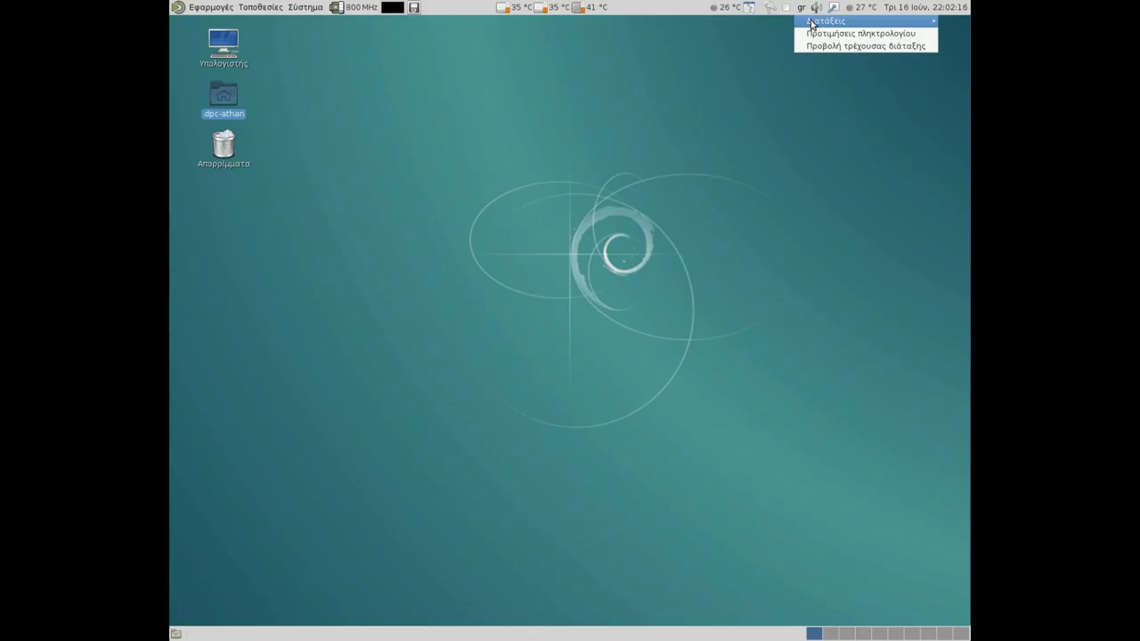
{"action": "mouse_move", "coordinate": [813, 24]}
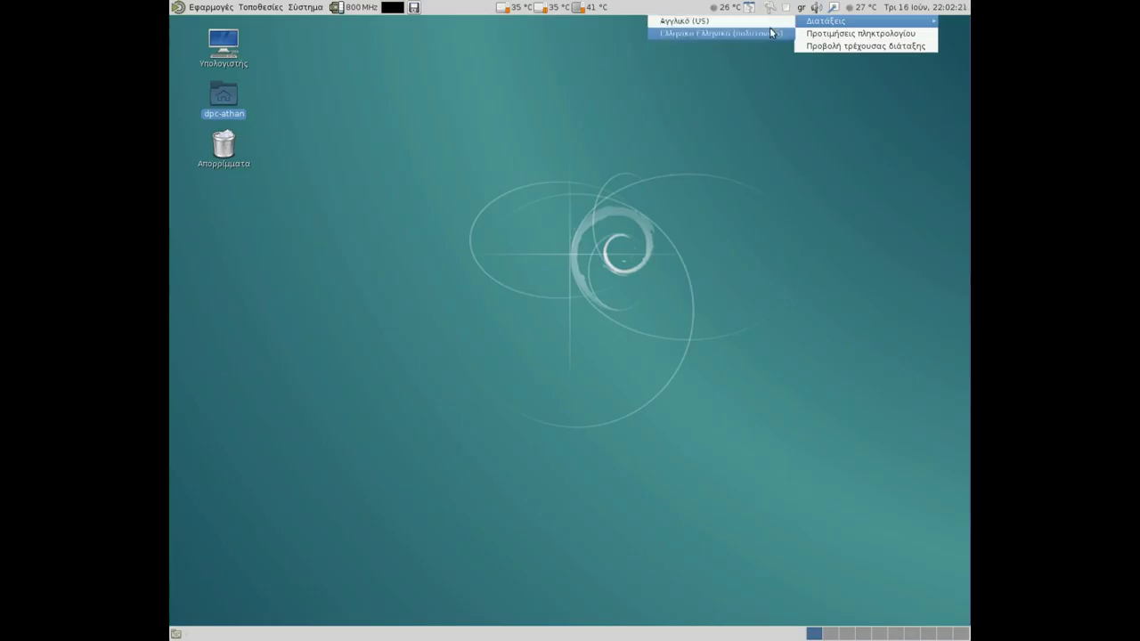
{"action": "left_click", "coordinate": [771, 34]}
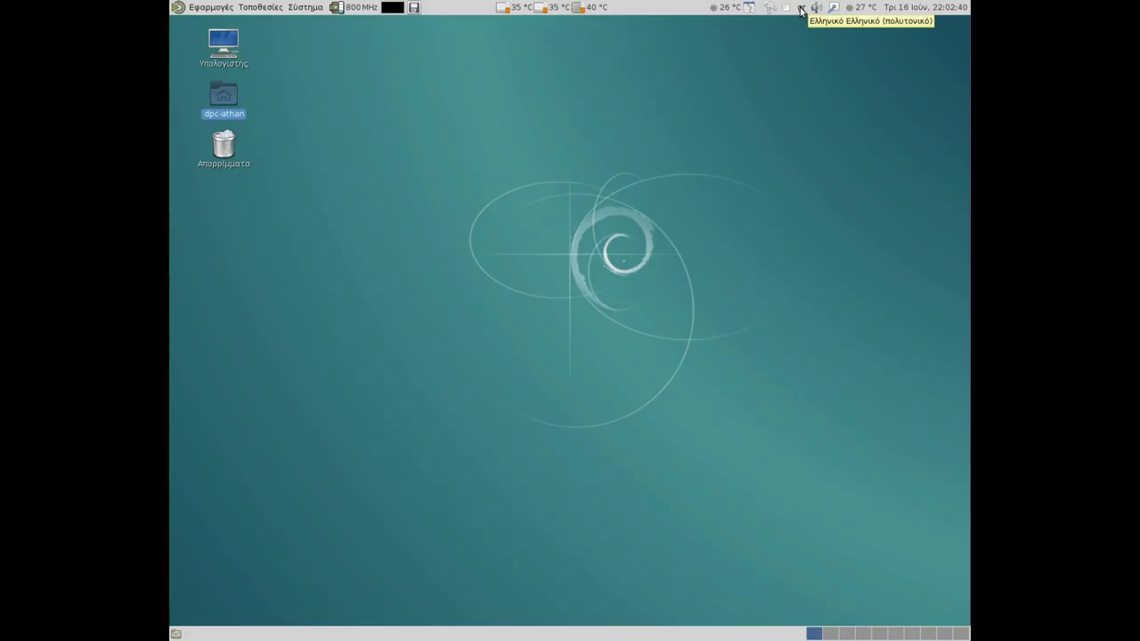
{"action": "left_click", "coordinate": [801, 9]}
{"action": "left_click", "coordinate": [801, 9]}
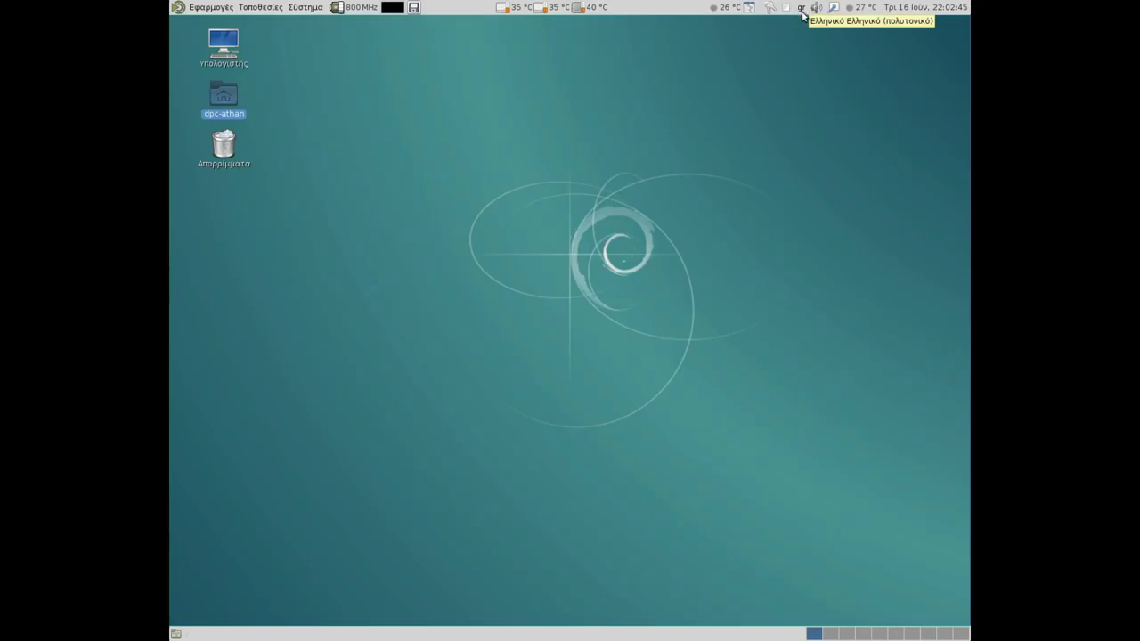
- Display the current Greek (polytonic) keyboard layout and enlarge its window to fill the desktop between the two panels
{"action": "right_click", "coordinate": [807, 10]}
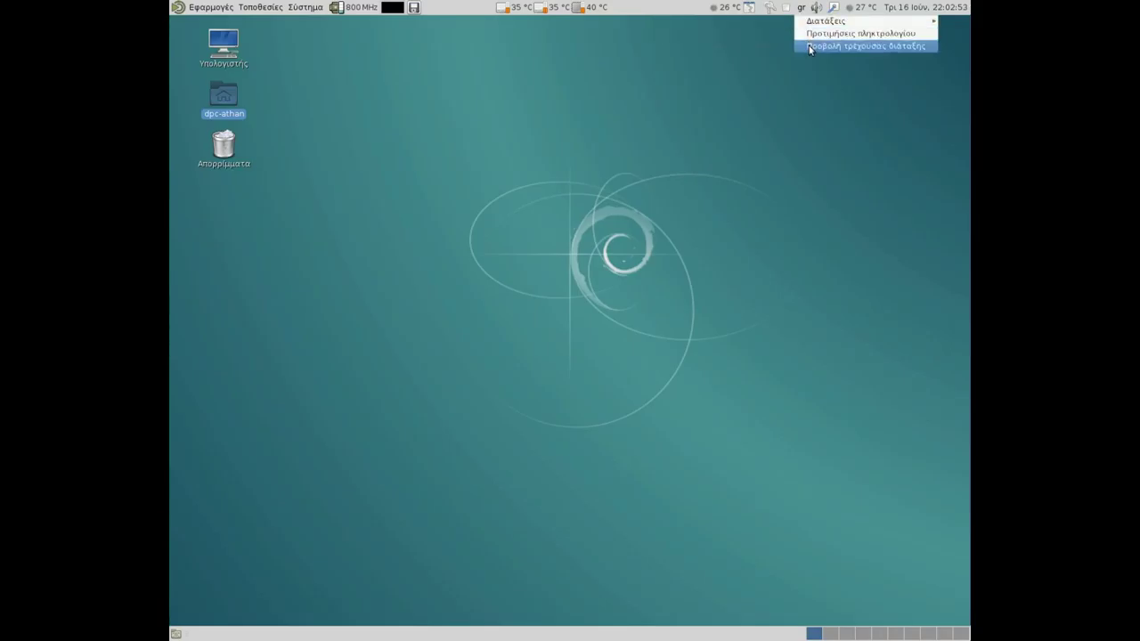
{"action": "left_click", "coordinate": [810, 45]}
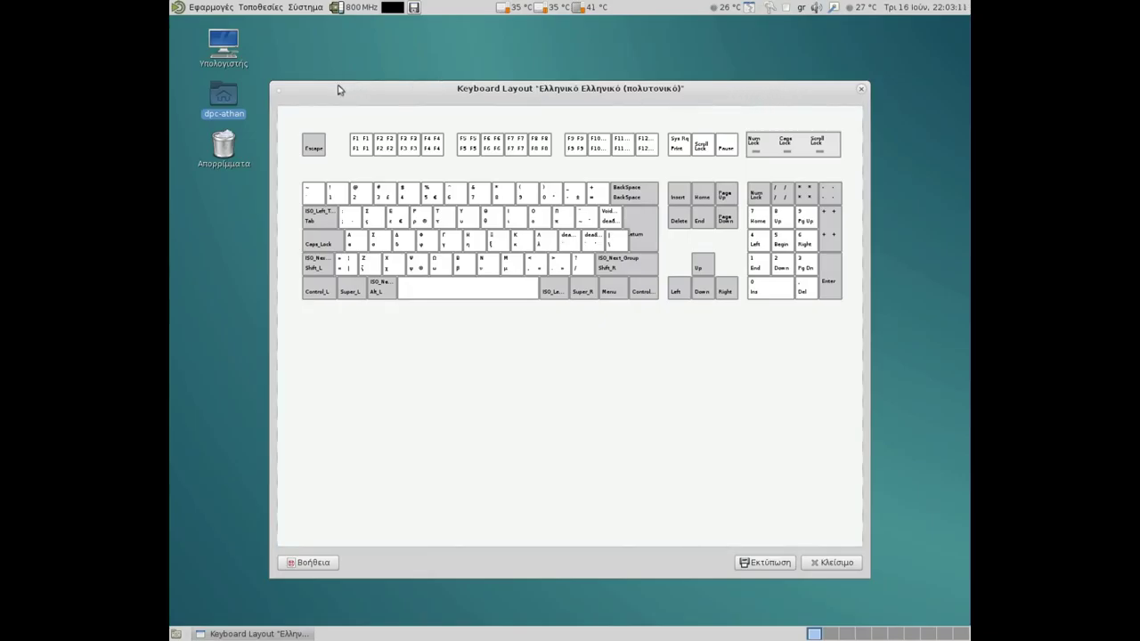
{"action": "right_click", "coordinate": [275, 85]}
{"action": "left_click", "coordinate": [269, 82]}
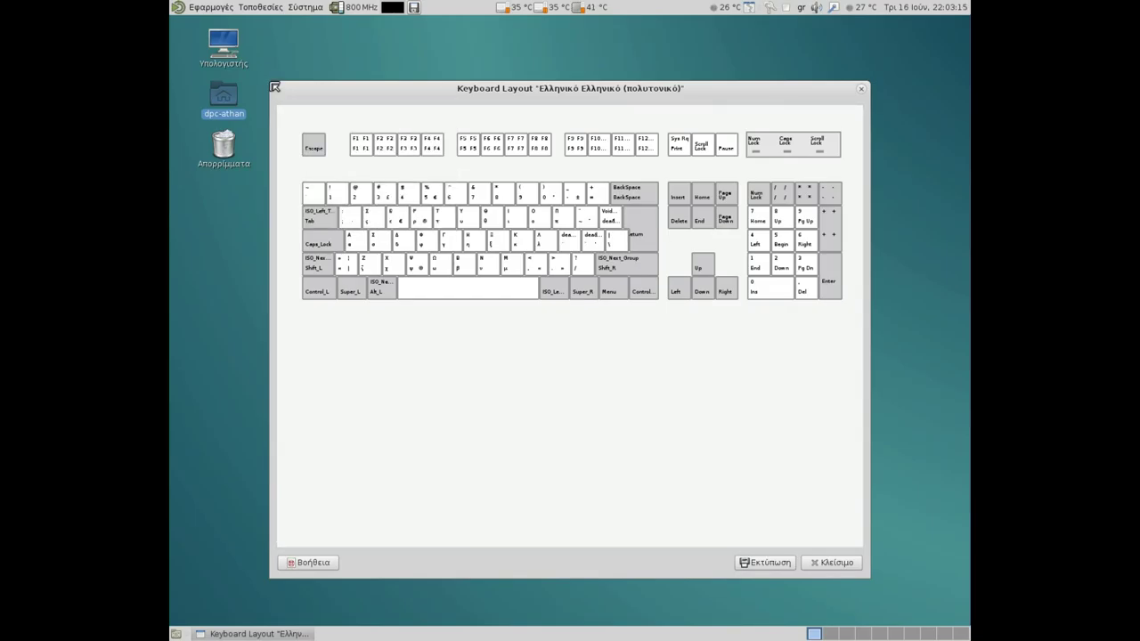
{"action": "mouse_move", "coordinate": [275, 86]}
{"action": "left_mouse_down"}
{"action": "mouse_move", "coordinate": [190, 31]}
{"action": "mouse_move", "coordinate": [264, 84]}
{"action": "left_mouse_up"}
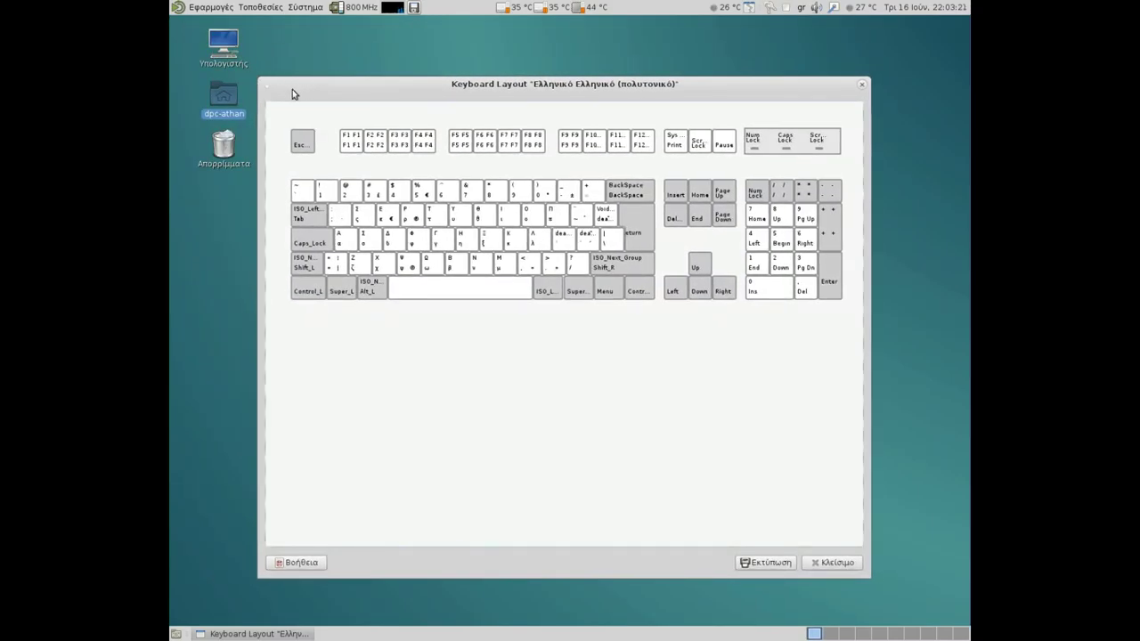
{"action": "right_click", "coordinate": [264, 89]}
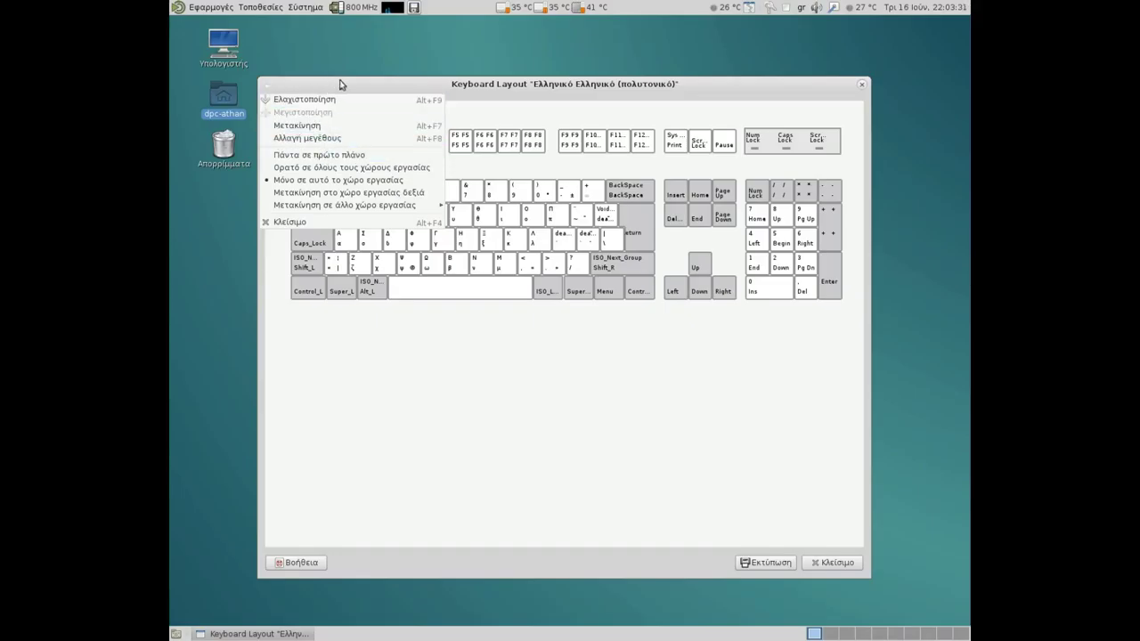
{"action": "left_click", "coordinate": [294, 71]}
{"action": "left_click_drag", "start_coordinate": [259, 78], "coordinate": [175, 22]}
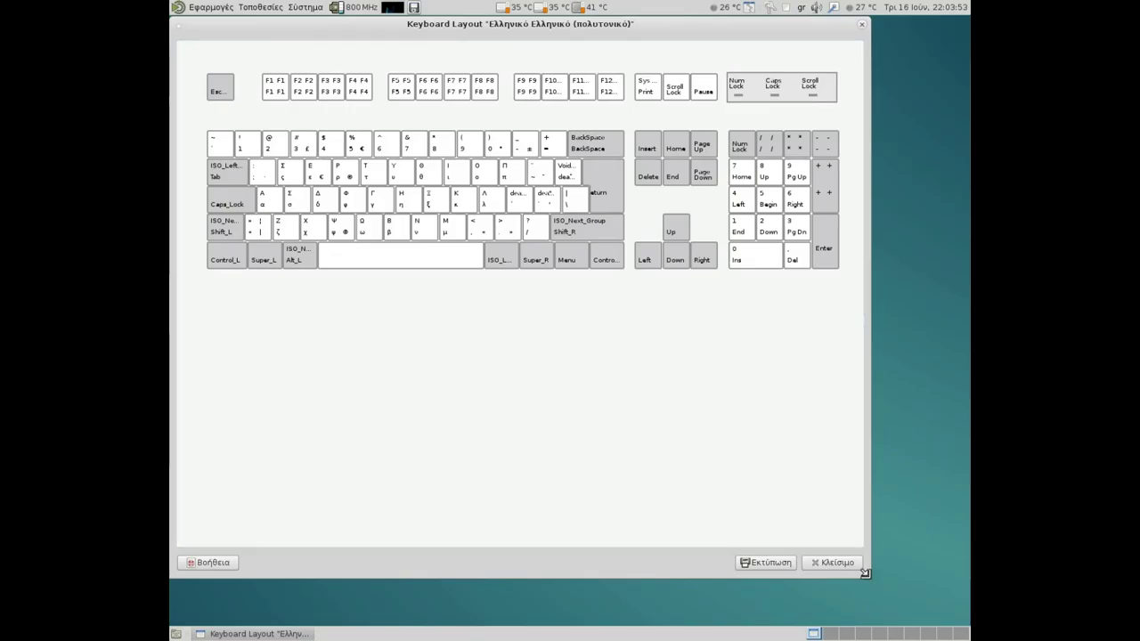
{"action": "left_click_drag", "start_coordinate": [865, 573], "coordinate": [963, 619]}
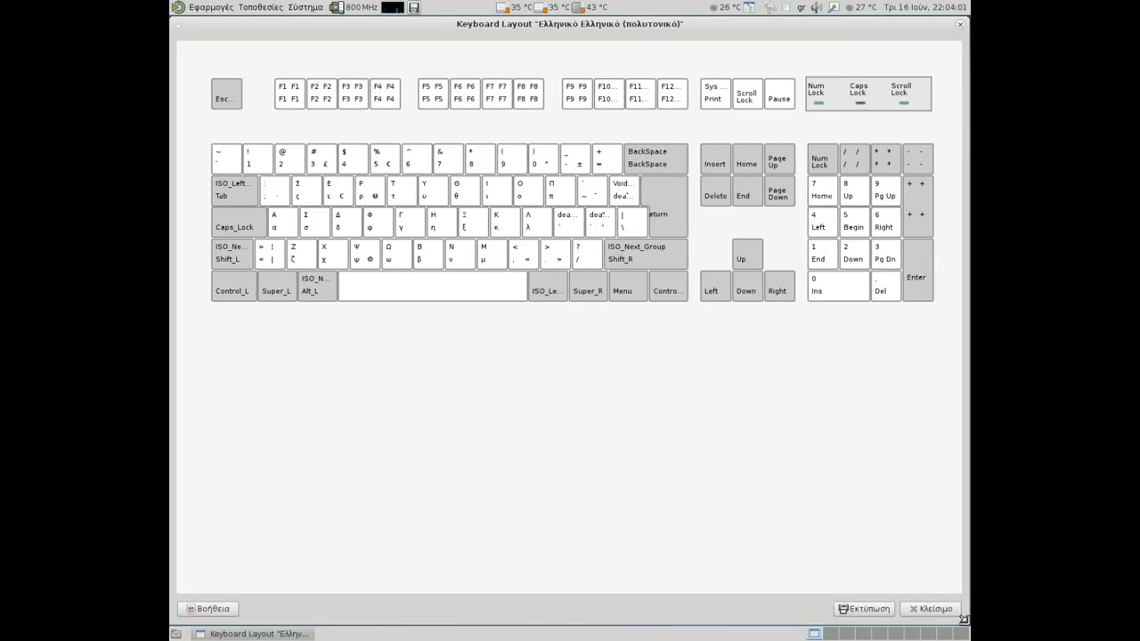
{"action": "left_click_drag", "start_coordinate": [964, 619], "coordinate": [964, 619]}
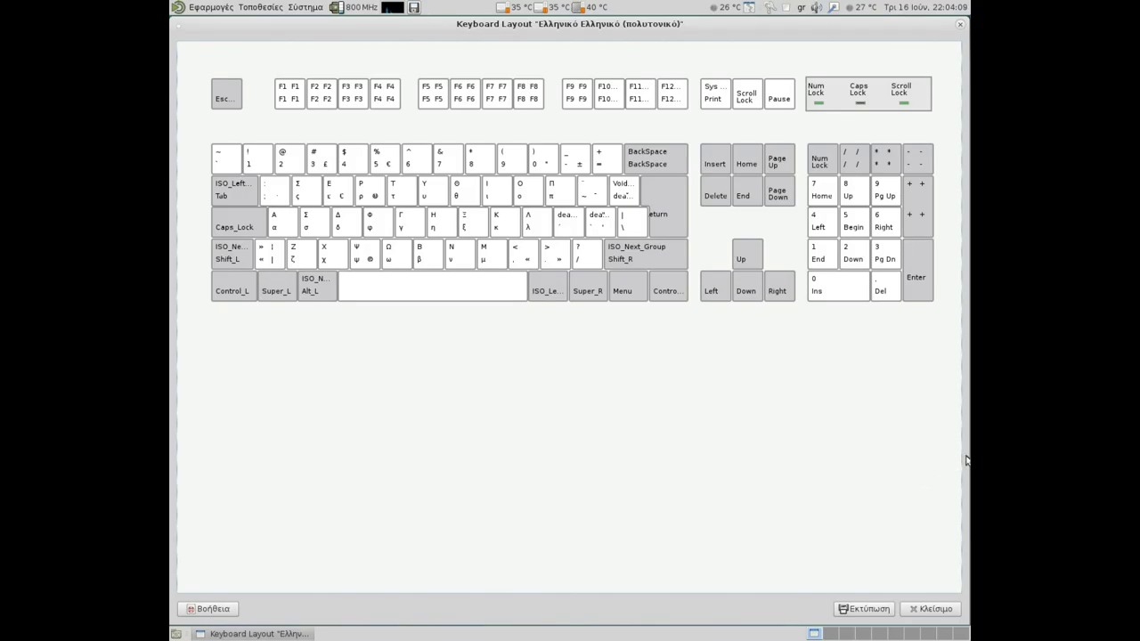
- Reduce the layout window's width and height, move it toward the middle of the desktop, and close it
{"action": "left_click_drag", "start_coordinate": [962, 453], "coordinate": [773, 444]}
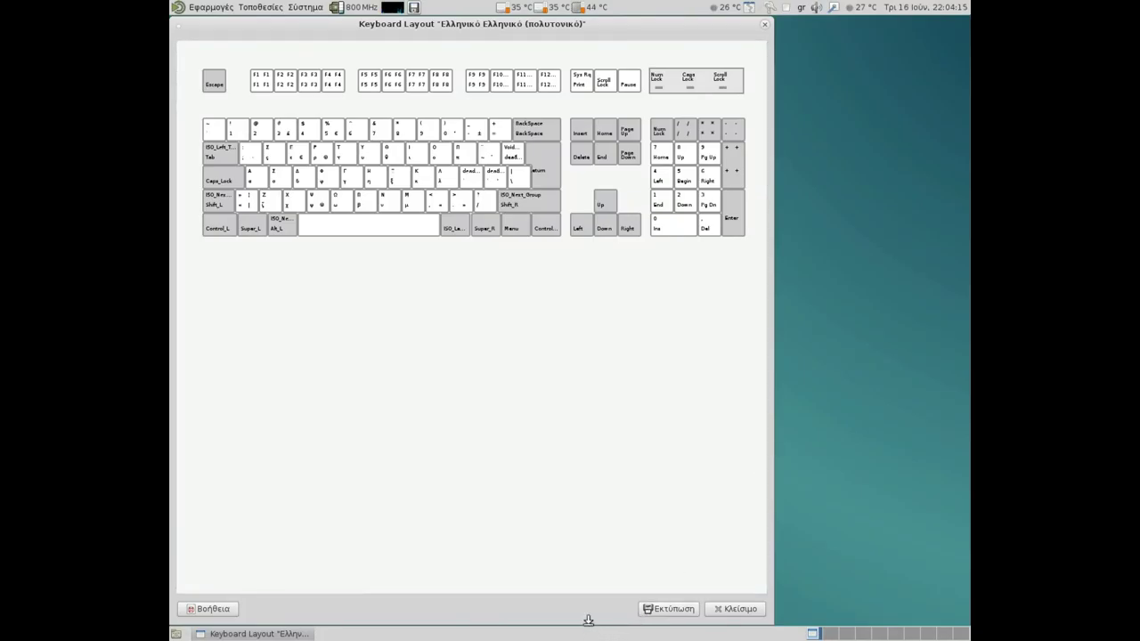
{"action": "left_click_drag", "start_coordinate": [588, 620], "coordinate": [621, 283]}
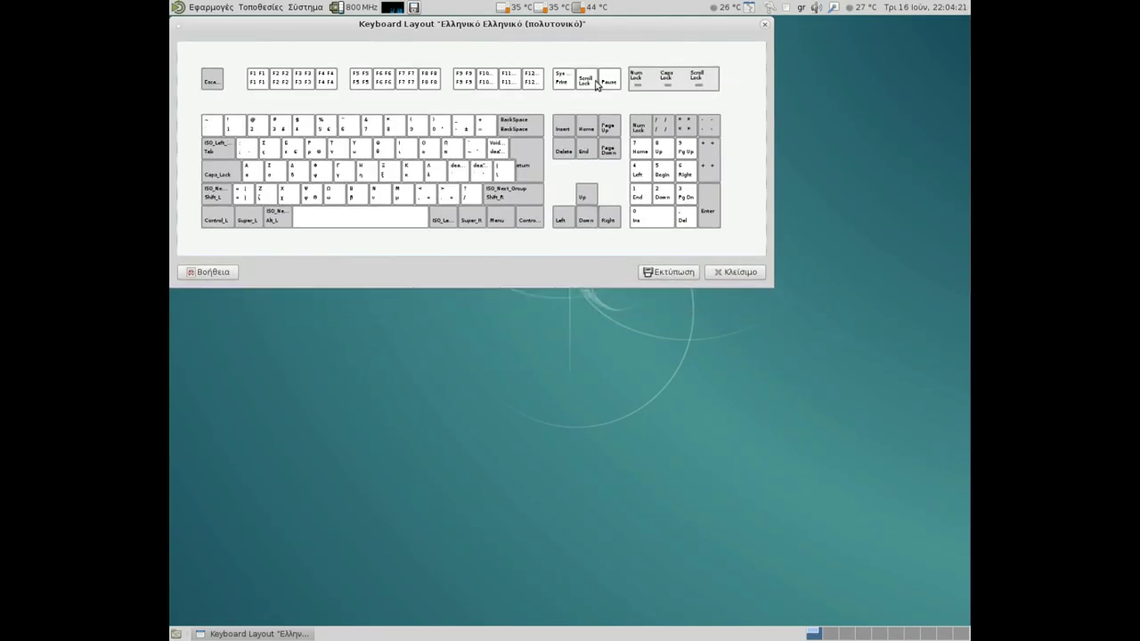
{"action": "left_click_drag", "start_coordinate": [610, 28], "coordinate": [701, 140]}
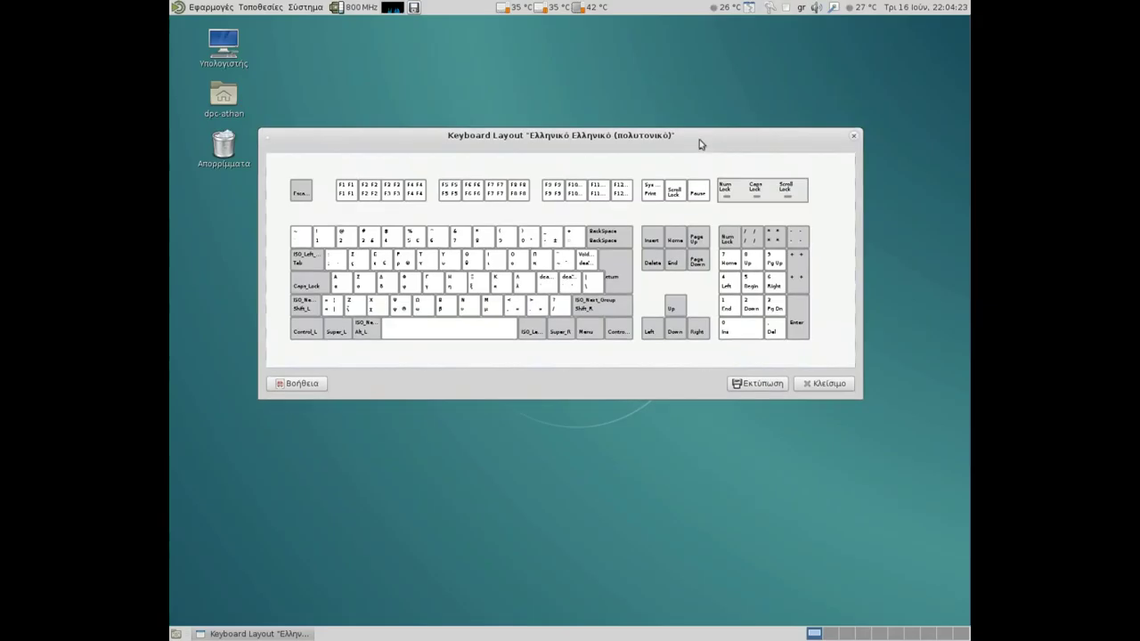
{"action": "left_click", "coordinate": [856, 138]}
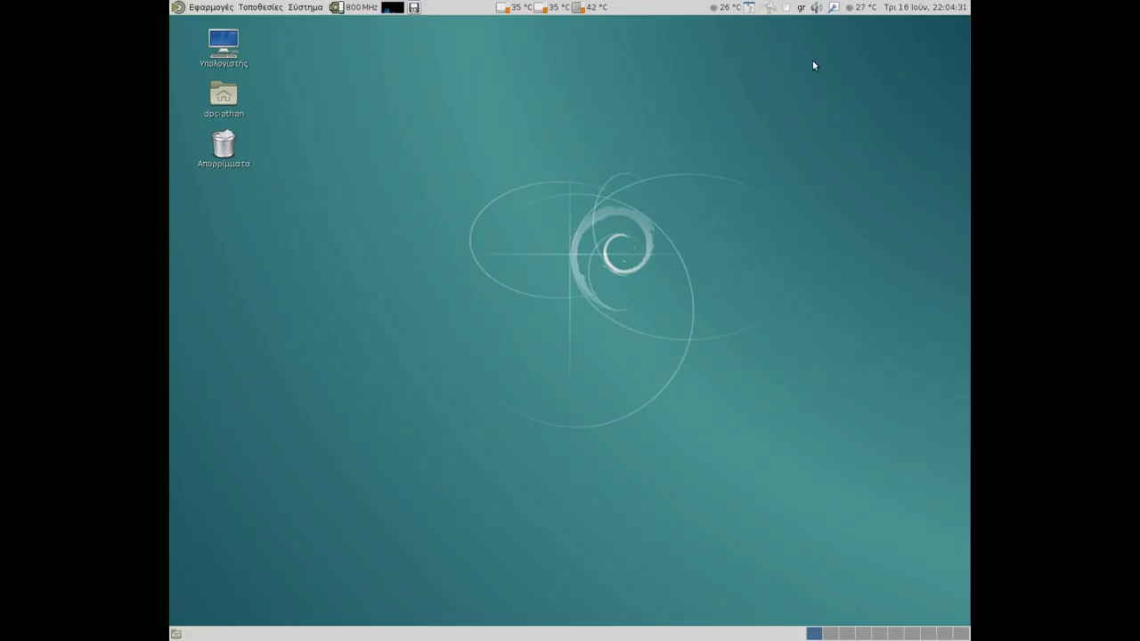
- Switch the keyboard layout to English (US), display its key layout and close the layout window
{"action": "left_click", "coordinate": [801, 9]}
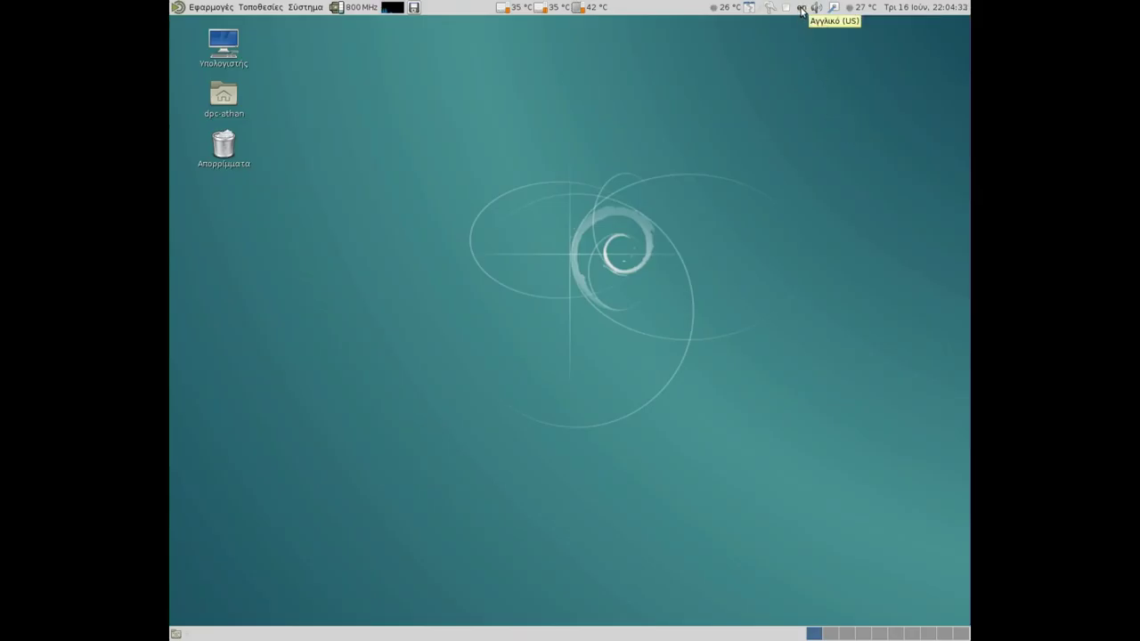
{"action": "right_click", "coordinate": [800, 9]}
{"action": "mouse_move", "coordinate": [804, 23]}
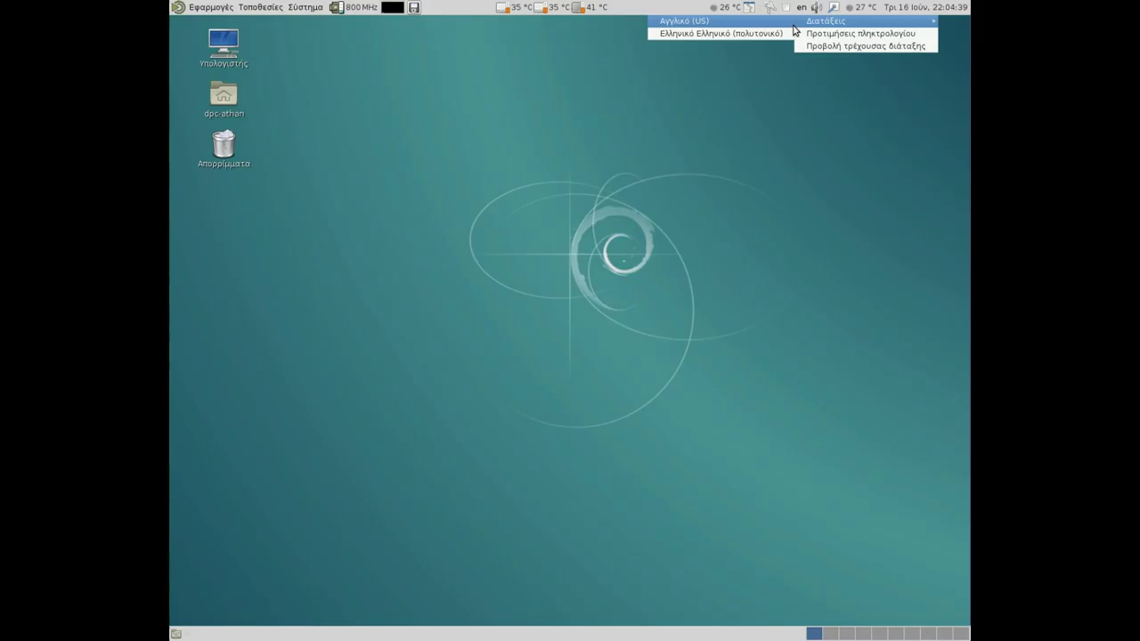
{"action": "left_click", "coordinate": [815, 45]}
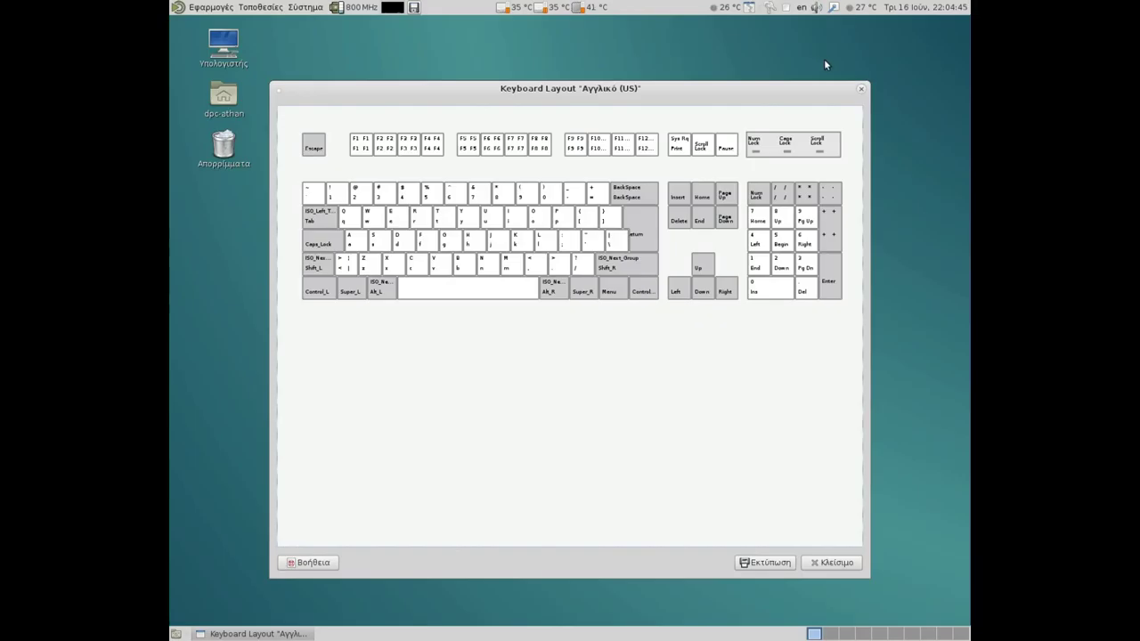
{"action": "left_click", "coordinate": [862, 91]}
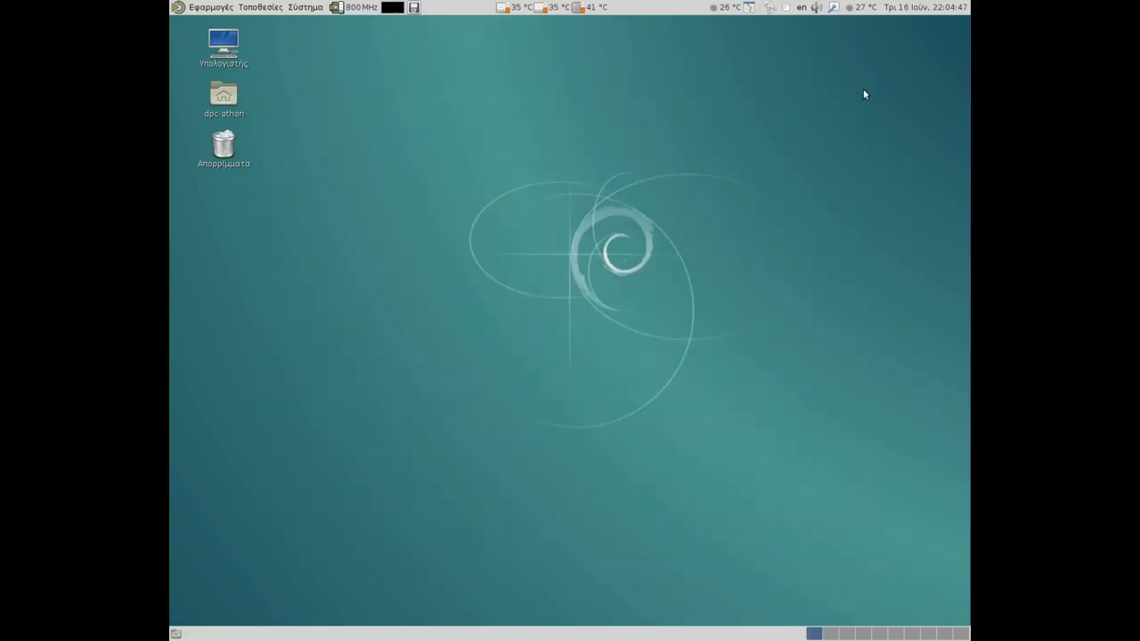
- Open the keyboard preferences and reorder the layouts so Greek (polytonic) comes before English (US)
{"action": "left_click", "coordinate": [802, 8]}
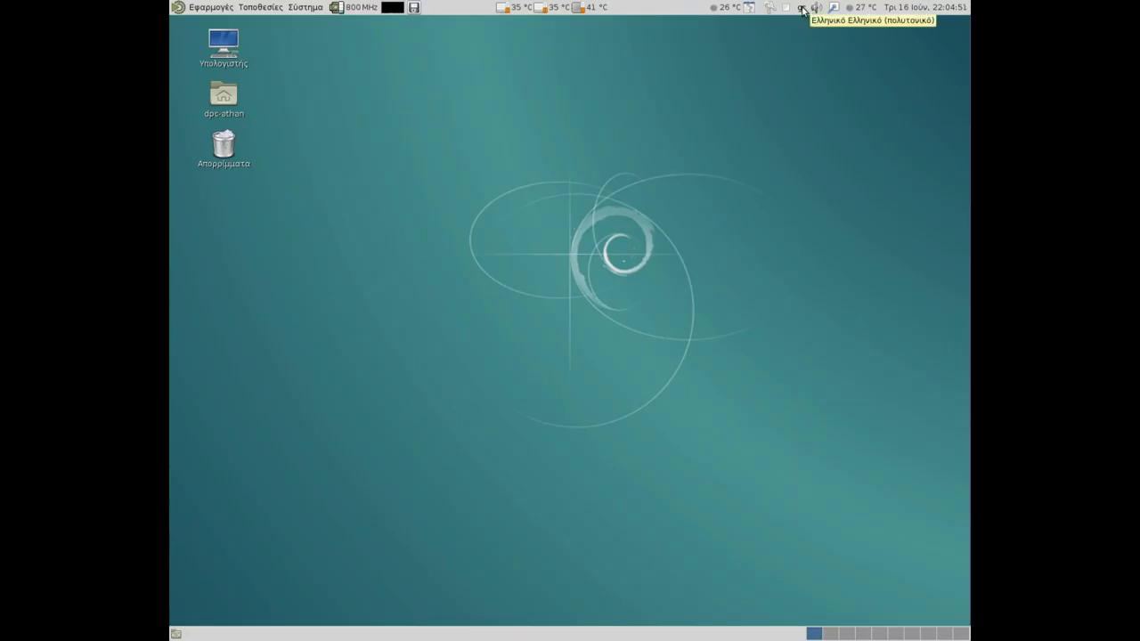
{"action": "left_click", "coordinate": [801, 9]}
{"action": "right_click", "coordinate": [802, 11]}
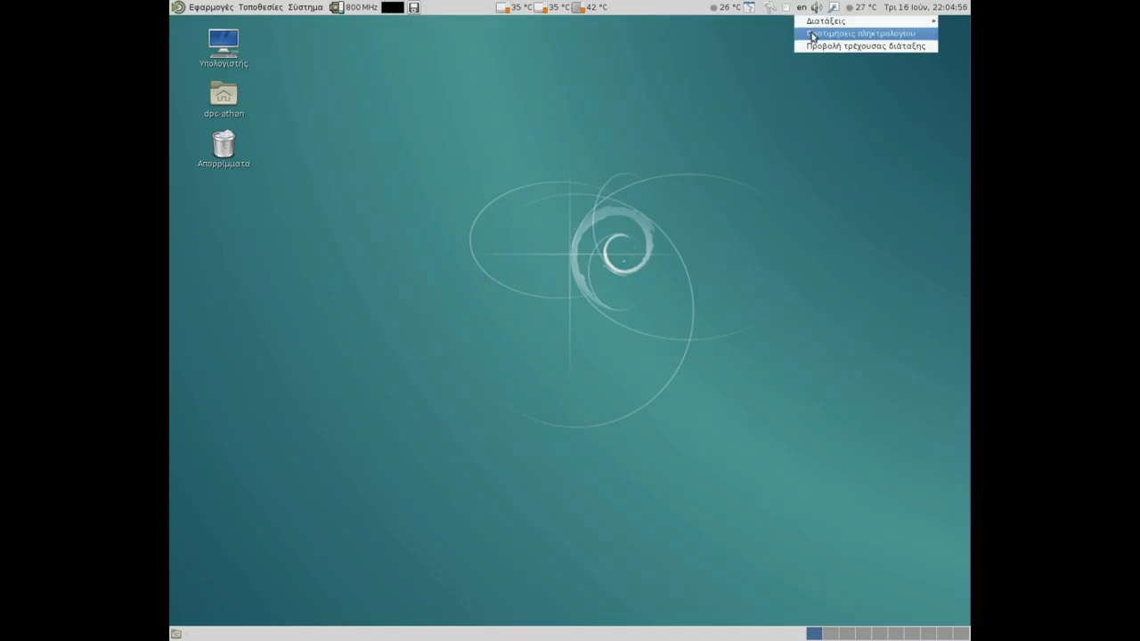
{"action": "left_click", "coordinate": [813, 34]}
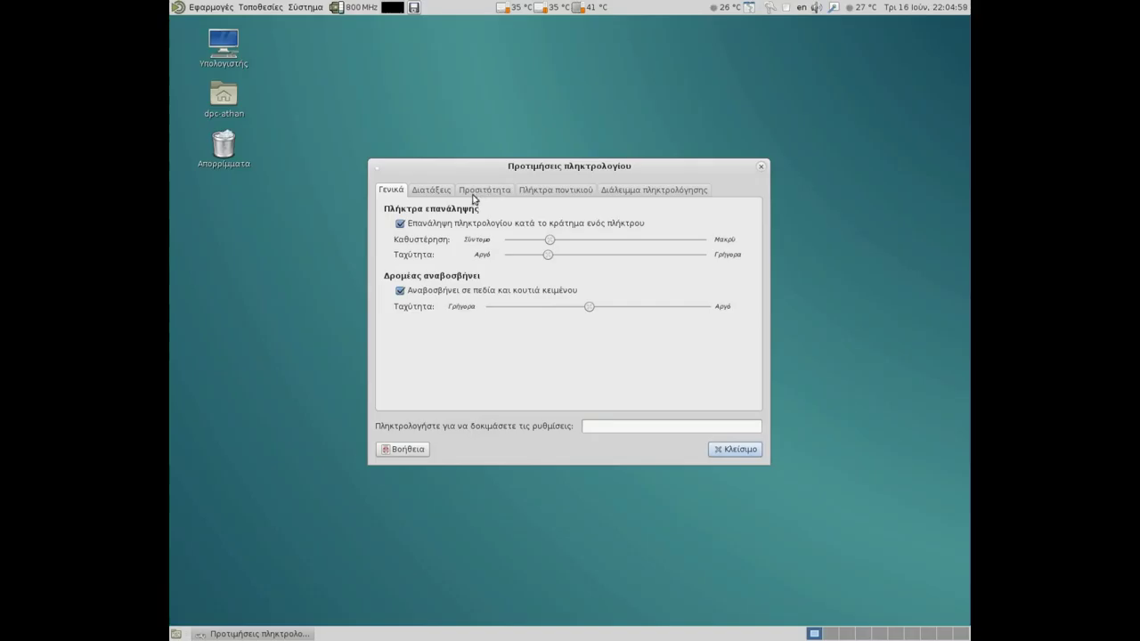
{"action": "left_click", "coordinate": [440, 192]}
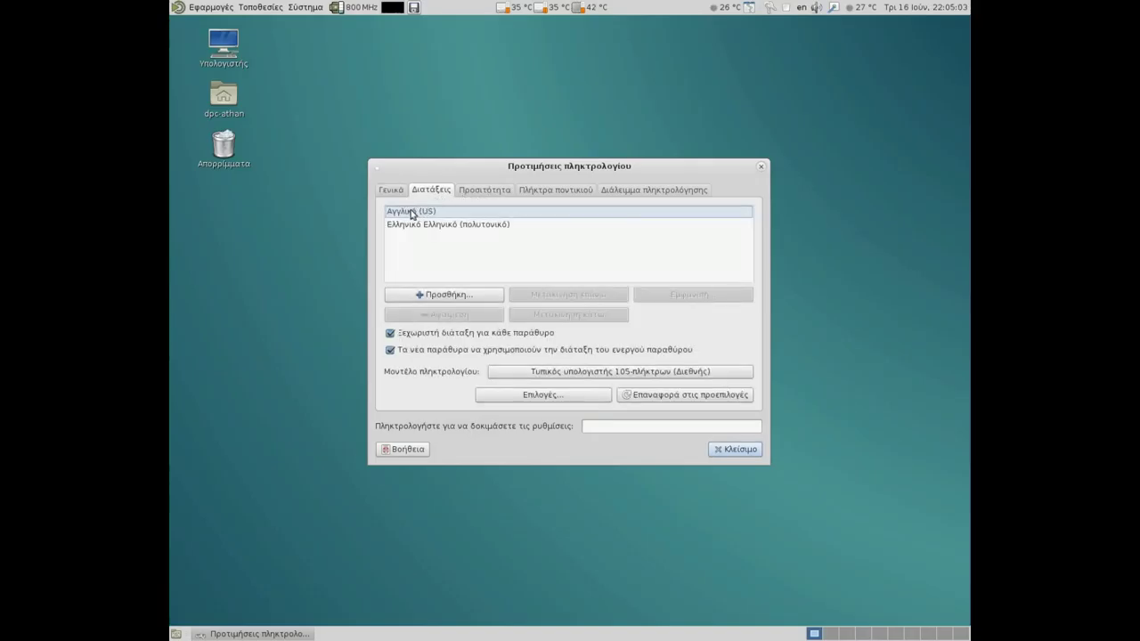
{"action": "left_click", "coordinate": [411, 214]}
{"action": "left_click_drag", "start_coordinate": [410, 214], "coordinate": [414, 239]}
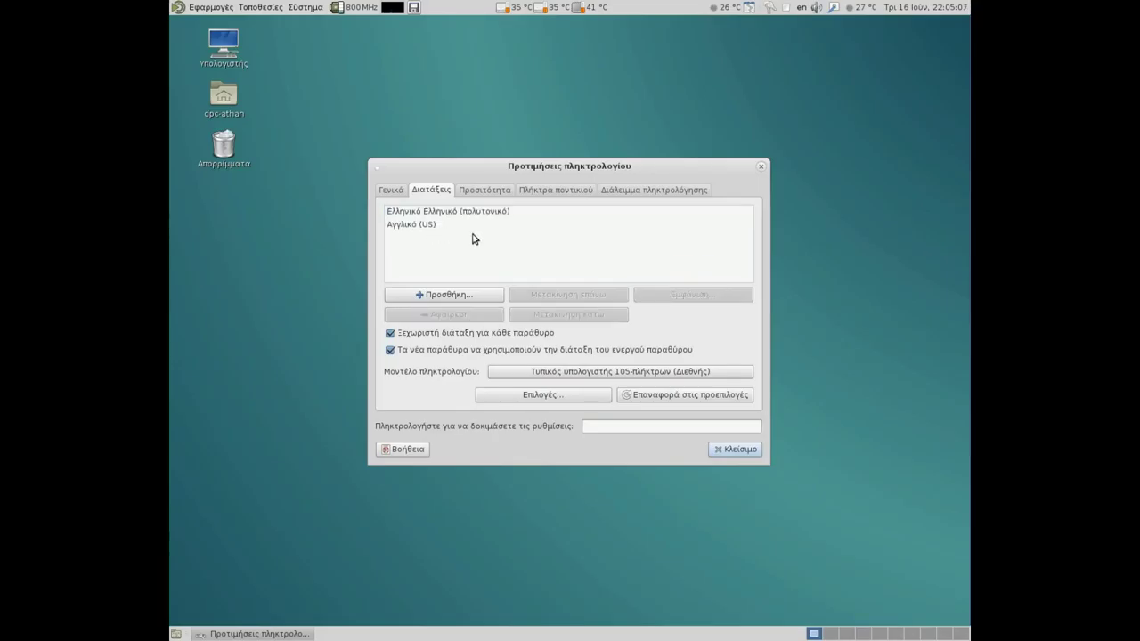
- Start adding a keyboard layout and examine the available countries and the variants for Azerbaijan
{"action": "left_click", "coordinate": [450, 295]}
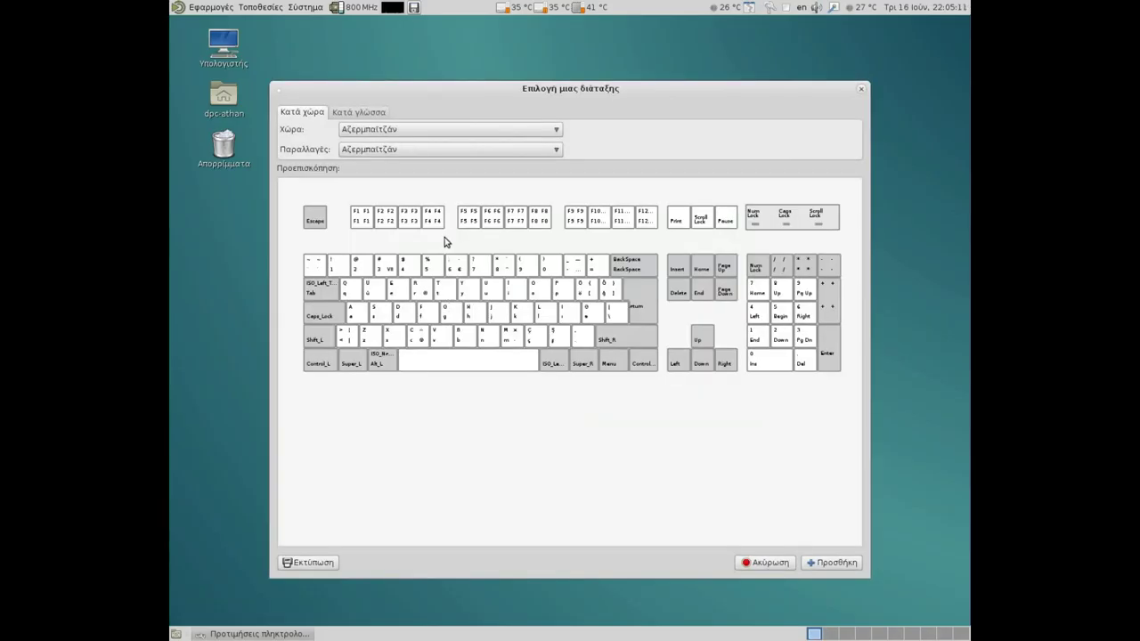
{"action": "left_click", "coordinate": [515, 130]}
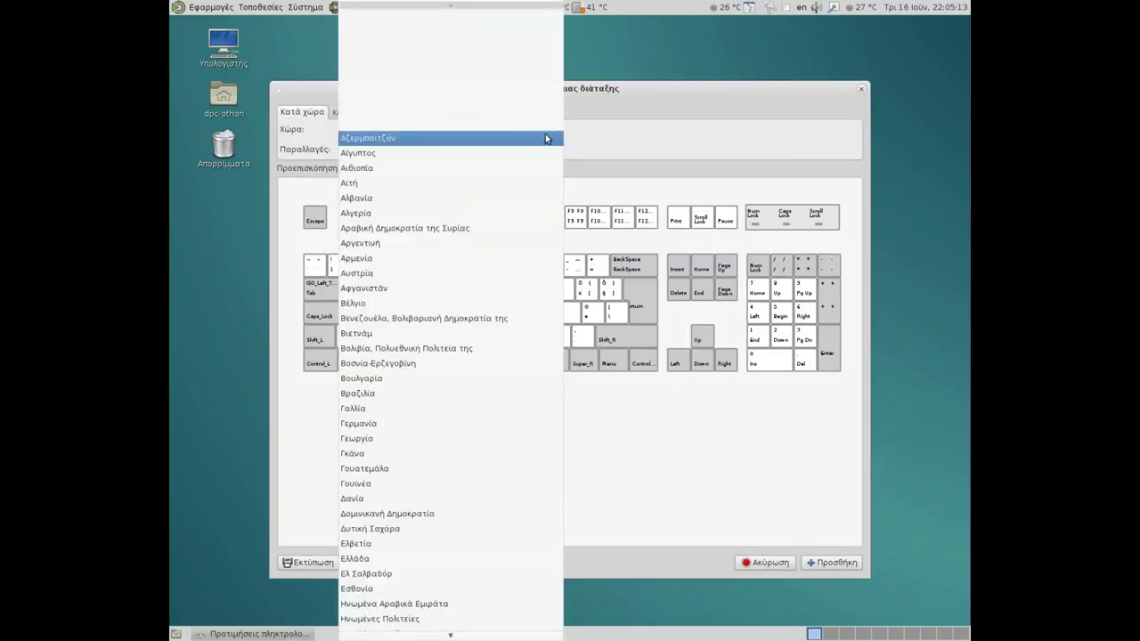
{"action": "mouse_move", "coordinate": [463, 634]}
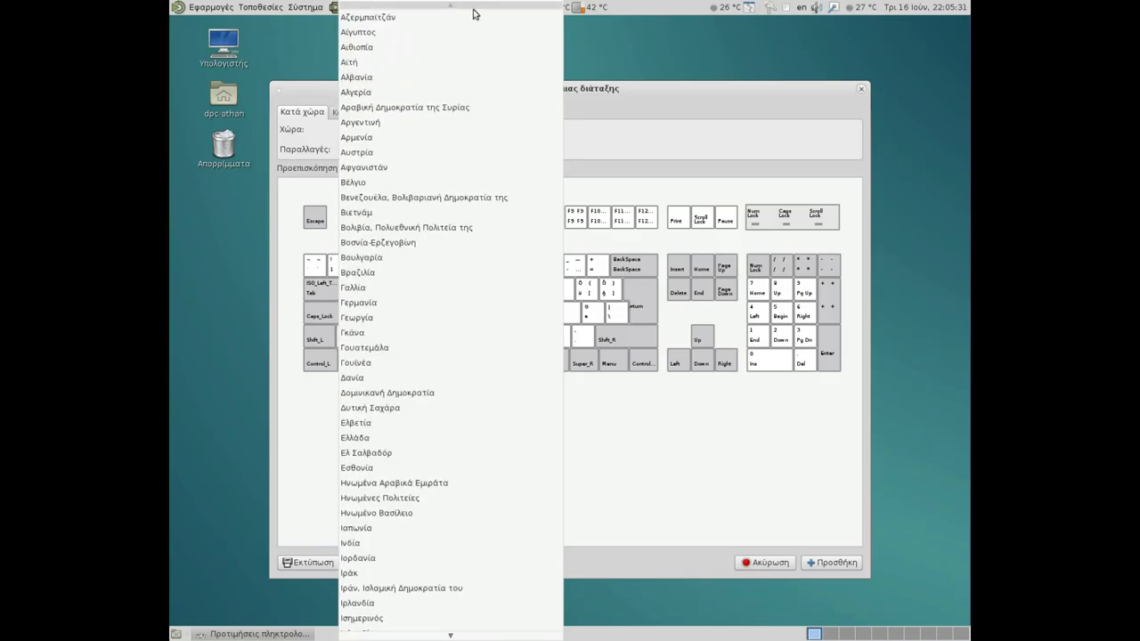
{"action": "left_click", "coordinate": [473, 14]}
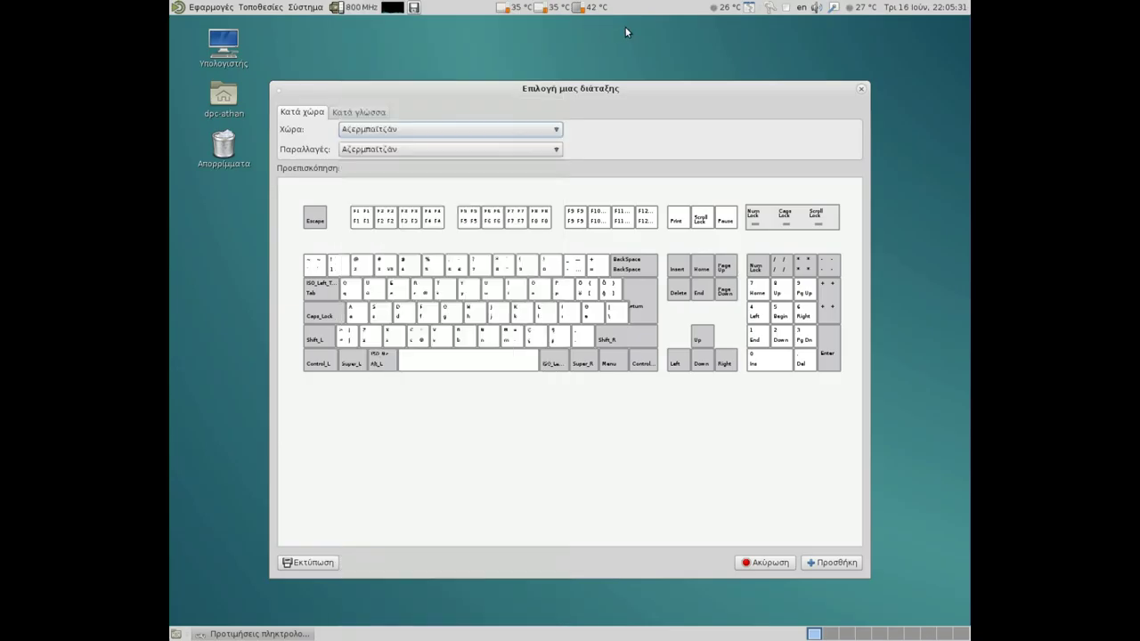
{"action": "left_click", "coordinate": [557, 149]}
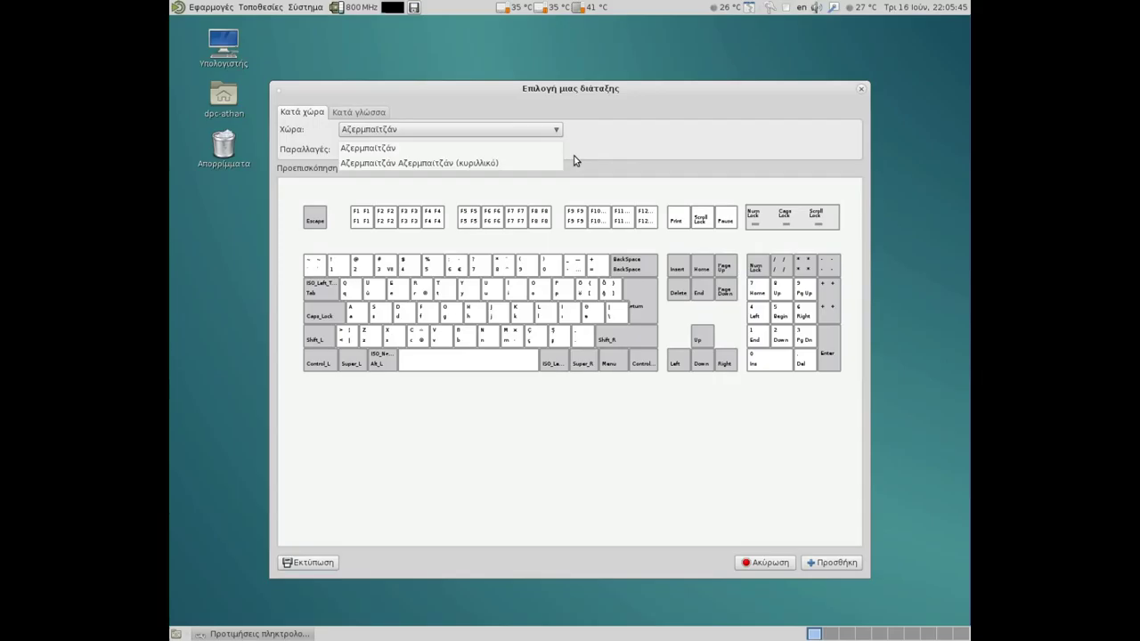
{"action": "left_click", "coordinate": [891, 163]}
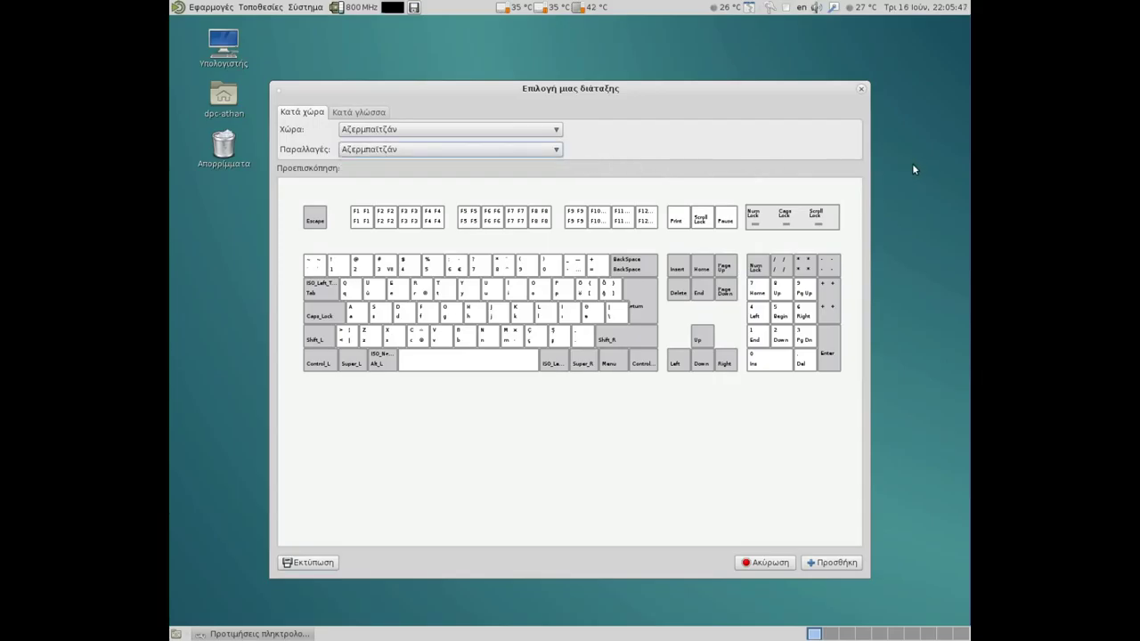
- Examine the layouts offered by language and the variants for Akan, then close the layout chooser without adding one
{"action": "left_click", "coordinate": [361, 114]}
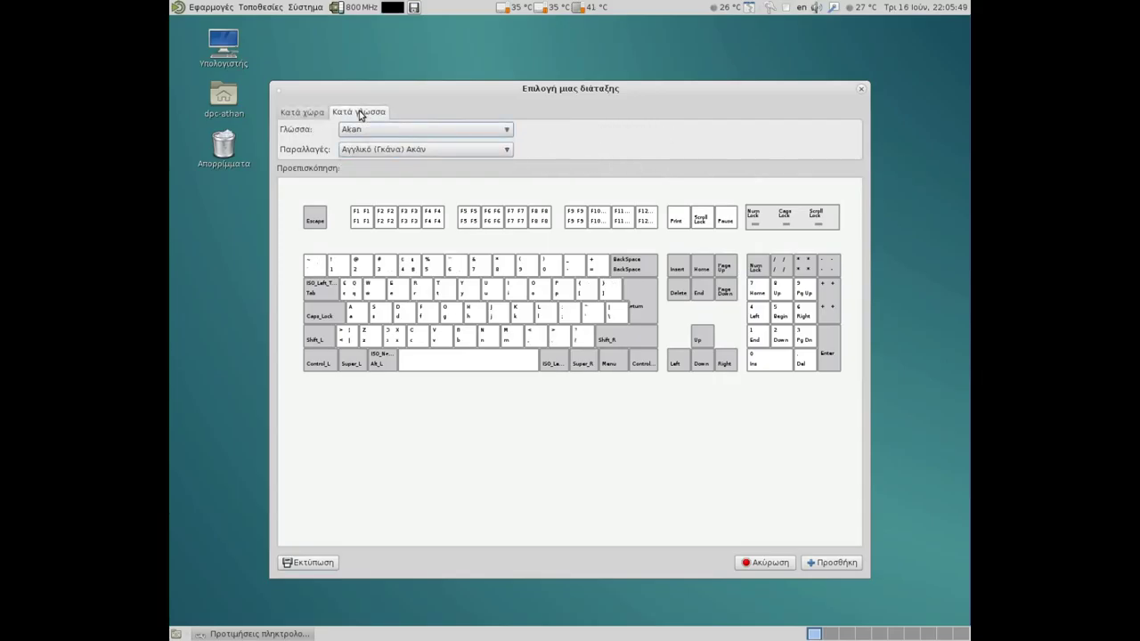
{"action": "left_click", "coordinate": [507, 132]}
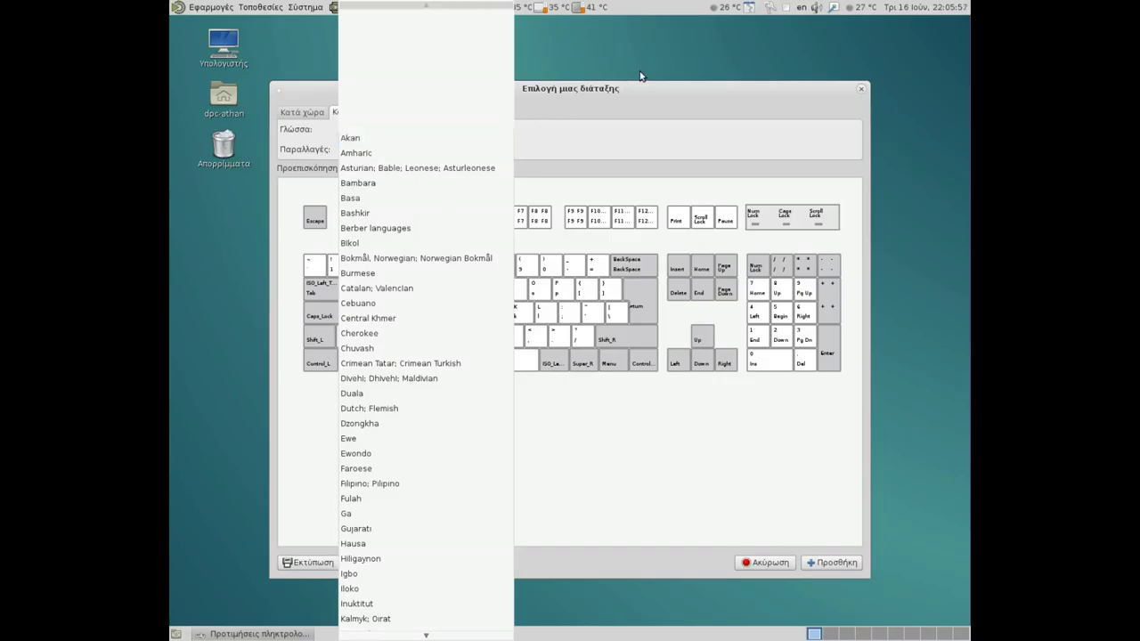
{"action": "left_click", "coordinate": [667, 52]}
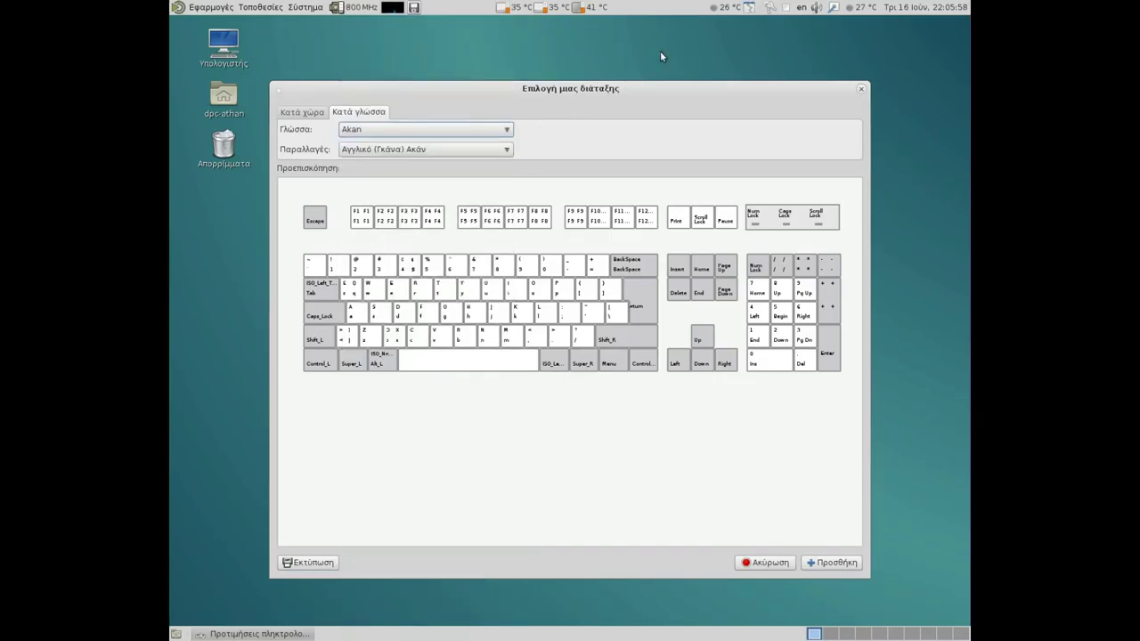
{"action": "left_click", "coordinate": [506, 152]}
{"action": "left_click", "coordinate": [507, 150]}
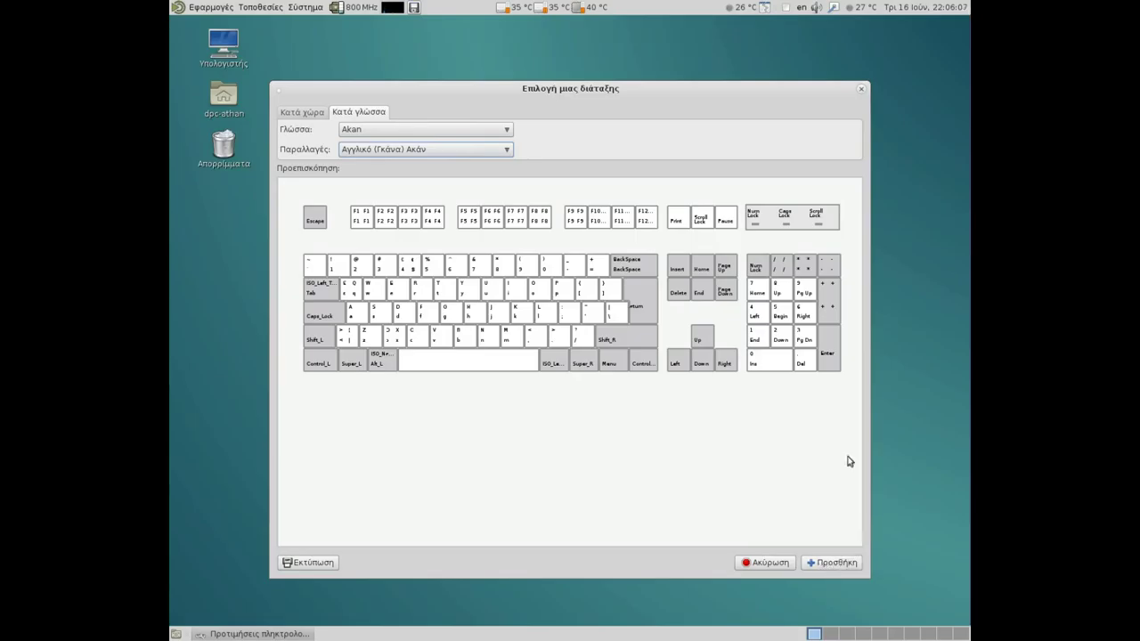
{"action": "left_click", "coordinate": [862, 89]}
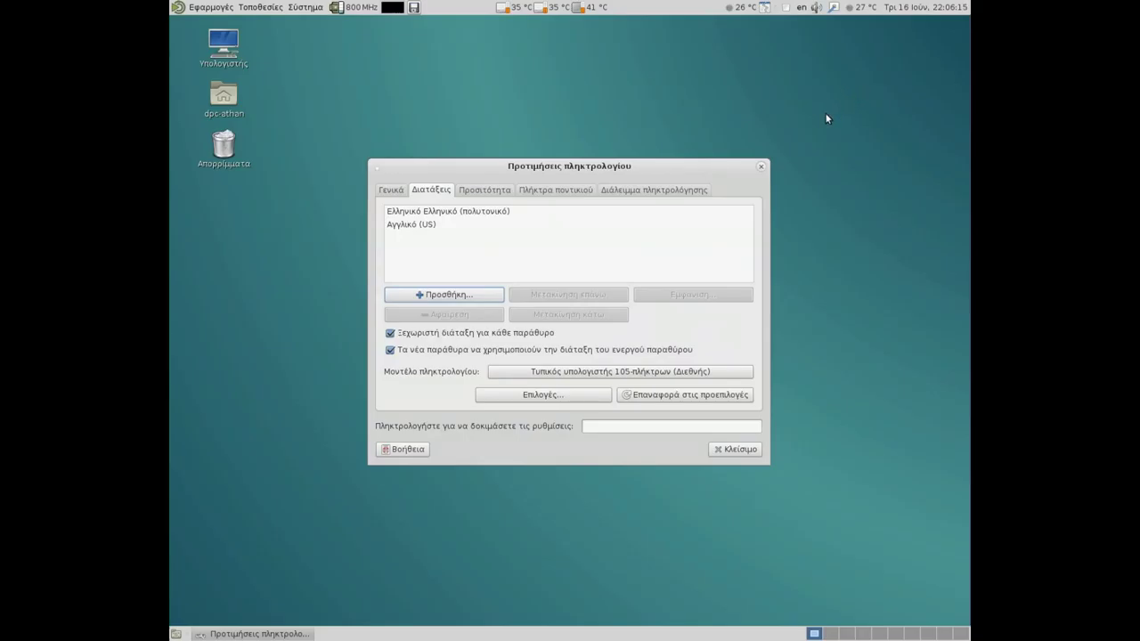
- Examine the available keyboard models and manufacturers down to the end of both lists, then cancel the model selection
{"action": "left_click", "coordinate": [570, 374]}
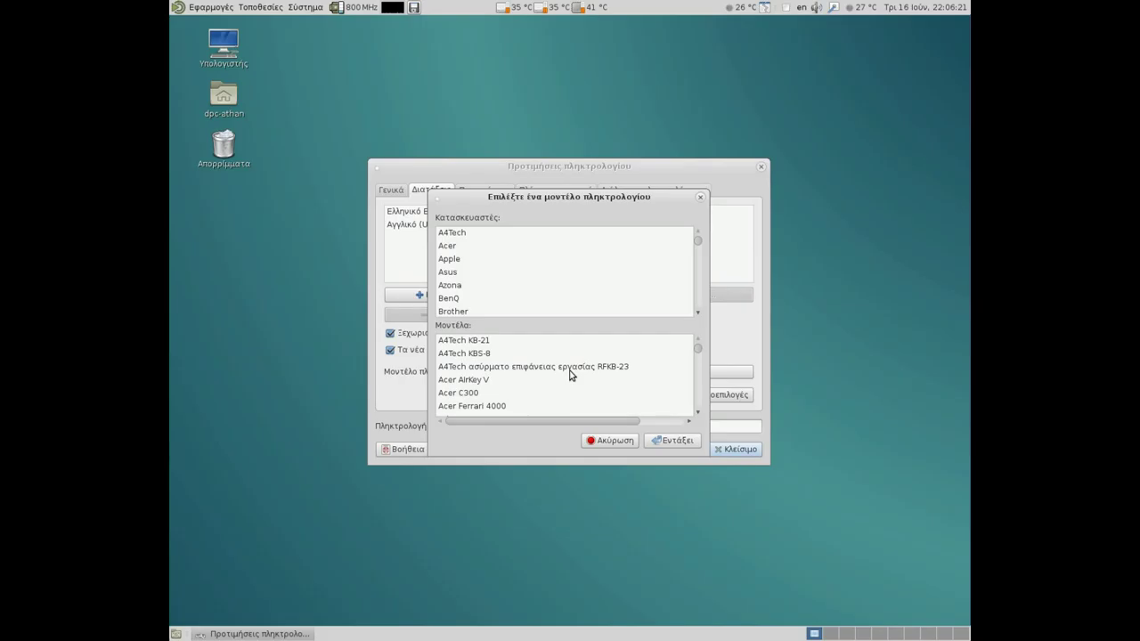
{"action": "scroll", "coordinate": [561, 352], "scroll_direction": "down", "scroll_amount": 1}
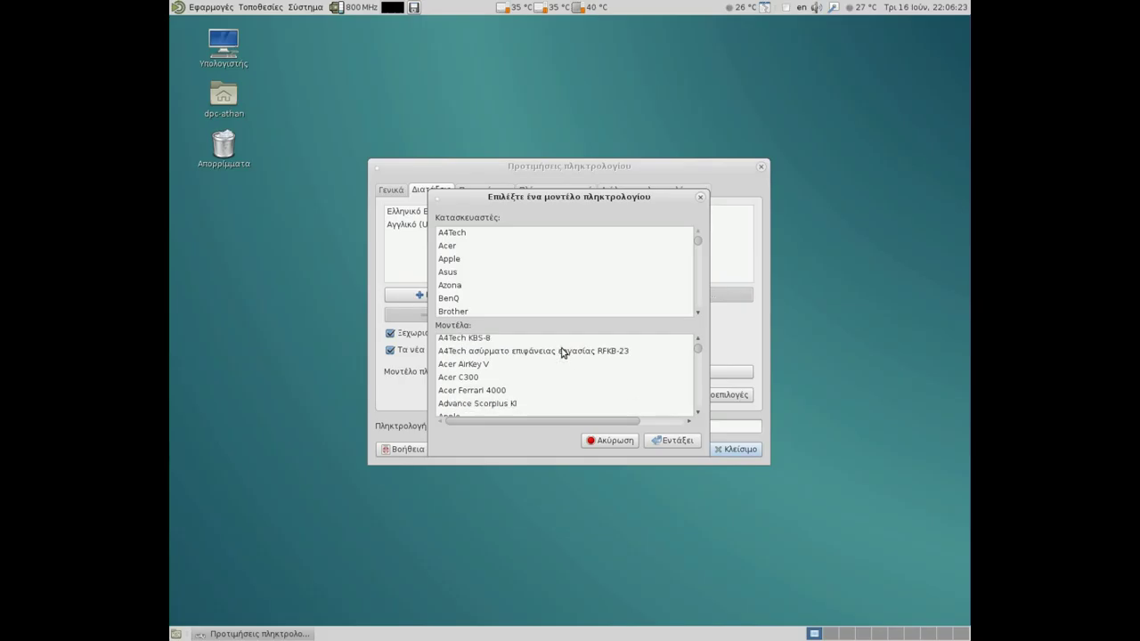
{"action": "scroll", "coordinate": [561, 352], "scroll_direction": "down", "scroll_amount": 2}
{"action": "scroll", "coordinate": [561, 352], "scroll_direction": "up", "scroll_amount": 3}
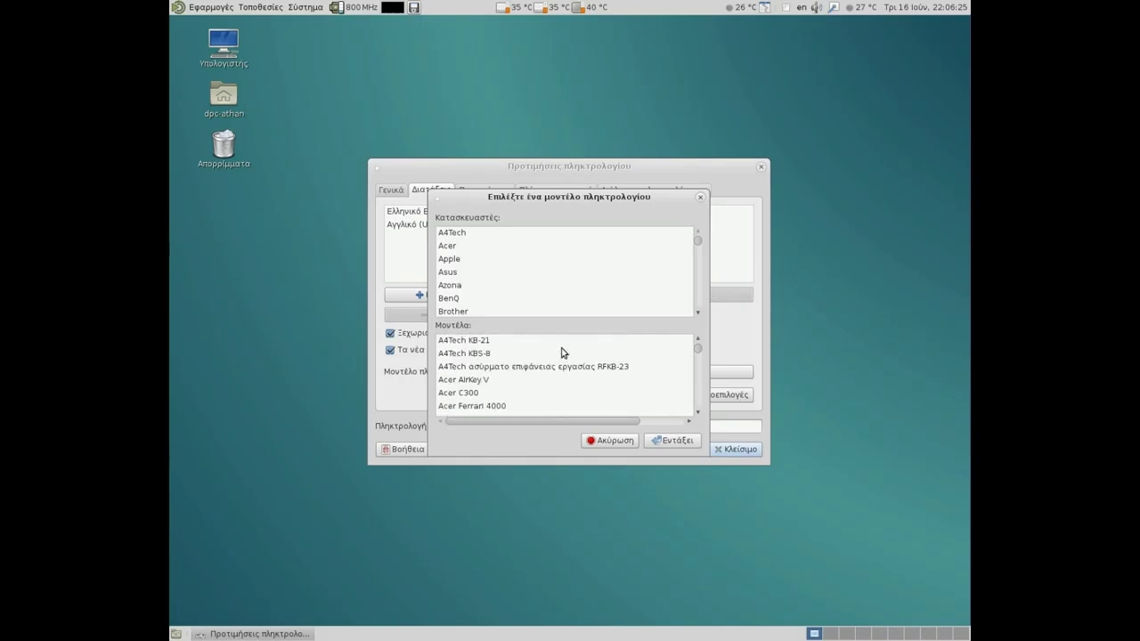
{"action": "scroll", "coordinate": [561, 352], "scroll_direction": "down", "scroll_amount": 8}
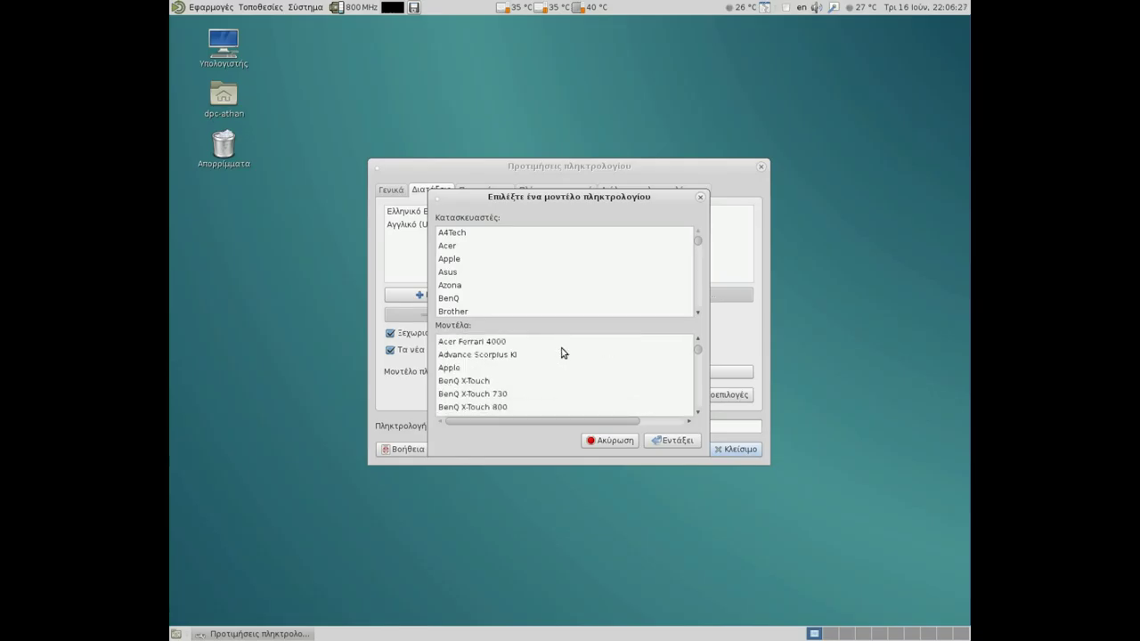
{"action": "scroll", "coordinate": [561, 353], "scroll_direction": "down", "scroll_amount": 10}
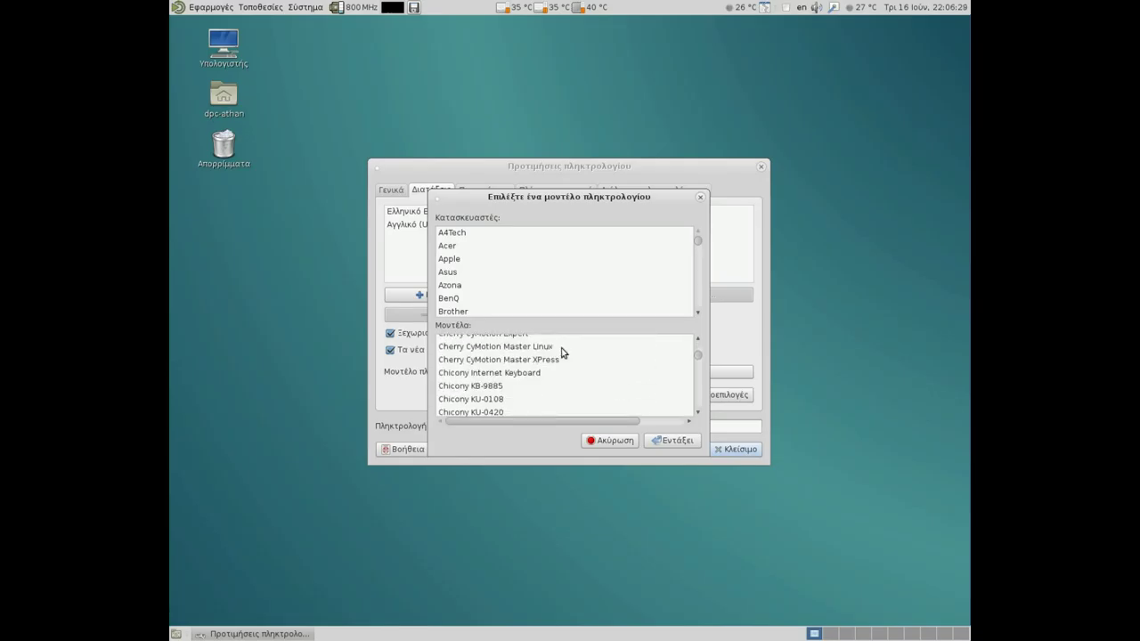
{"action": "scroll", "coordinate": [562, 352], "scroll_direction": "down", "scroll_amount": 10}
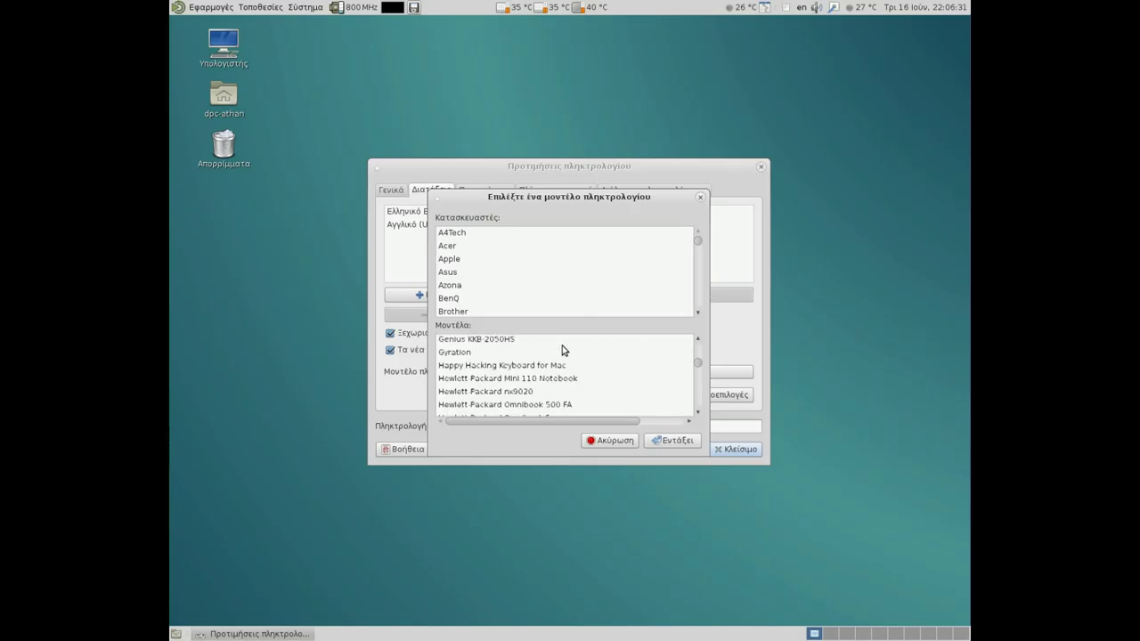
{"action": "scroll", "coordinate": [563, 349], "scroll_direction": "down", "scroll_amount": 5}
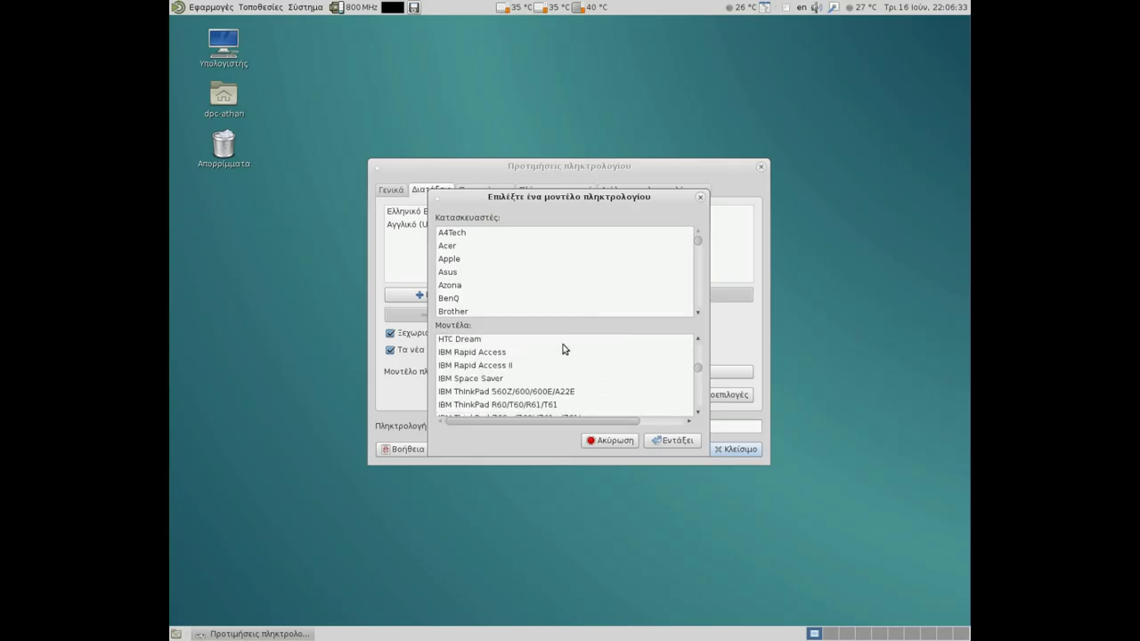
{"action": "scroll", "coordinate": [563, 349], "scroll_direction": "down", "scroll_amount": 10}
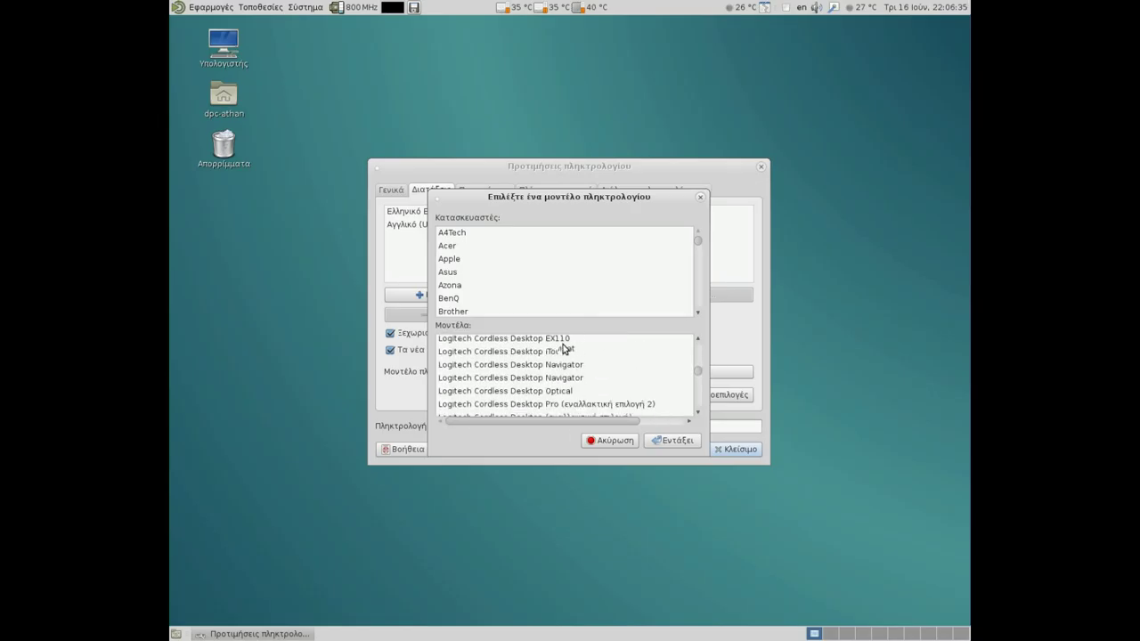
{"action": "scroll", "coordinate": [563, 349], "scroll_direction": "down", "scroll_amount": 5}
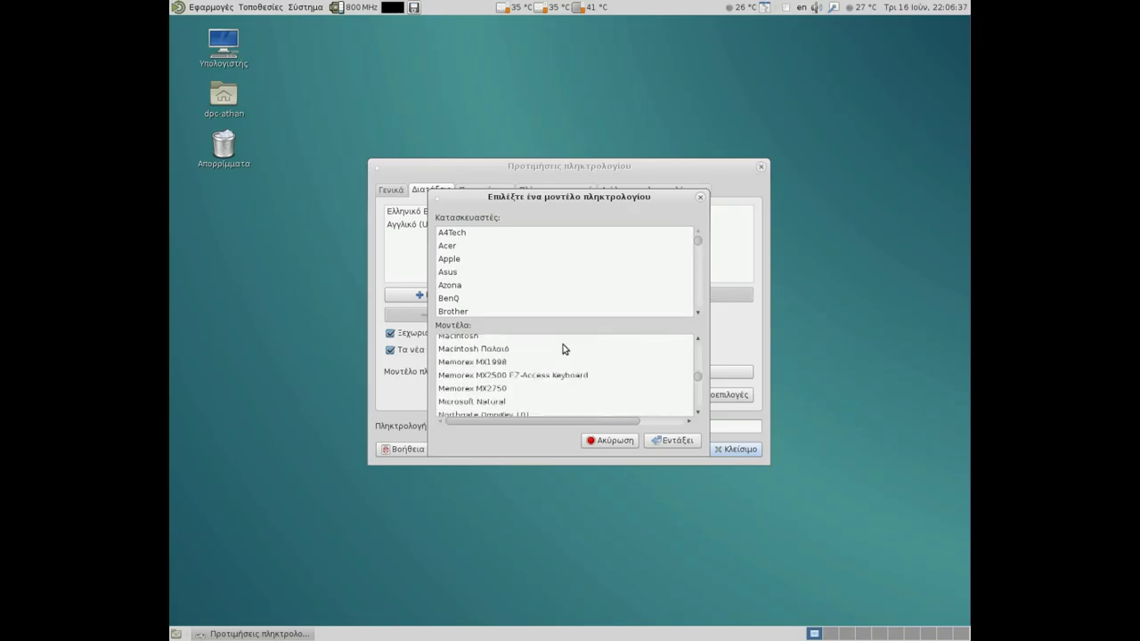
{"action": "scroll", "coordinate": [563, 350], "scroll_direction": "down", "scroll_amount": 10}
{"action": "scroll", "coordinate": [563, 349], "scroll_direction": "down", "scroll_amount": 5}
{"action": "scroll", "coordinate": [563, 349], "scroll_direction": "down", "scroll_amount": 10}
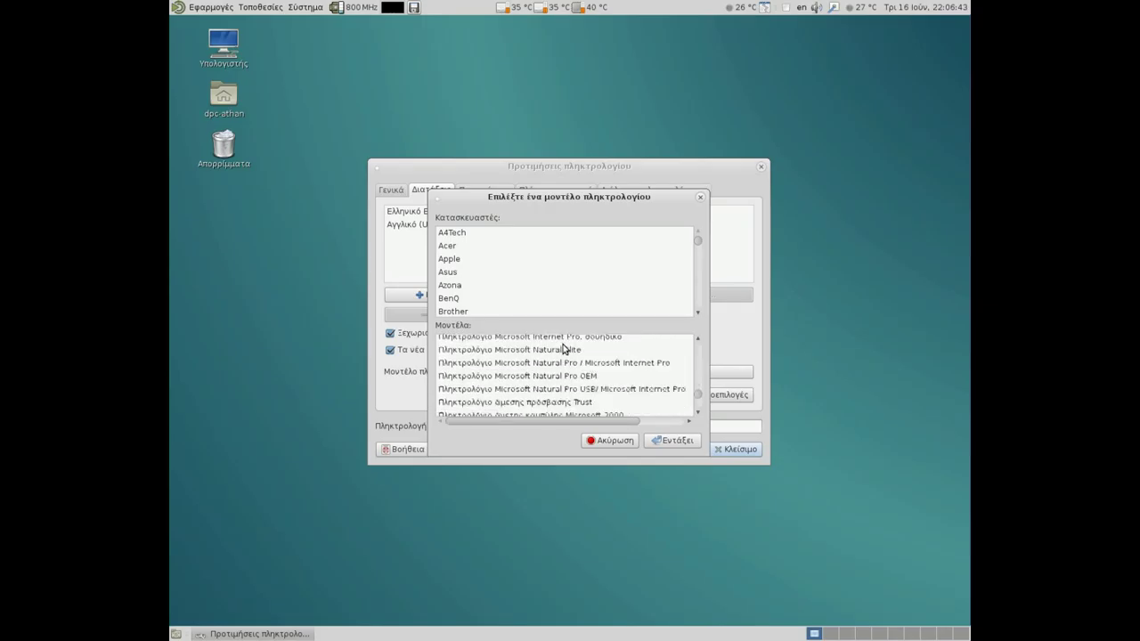
{"action": "scroll", "coordinate": [563, 349], "scroll_direction": "down", "scroll_amount": 10}
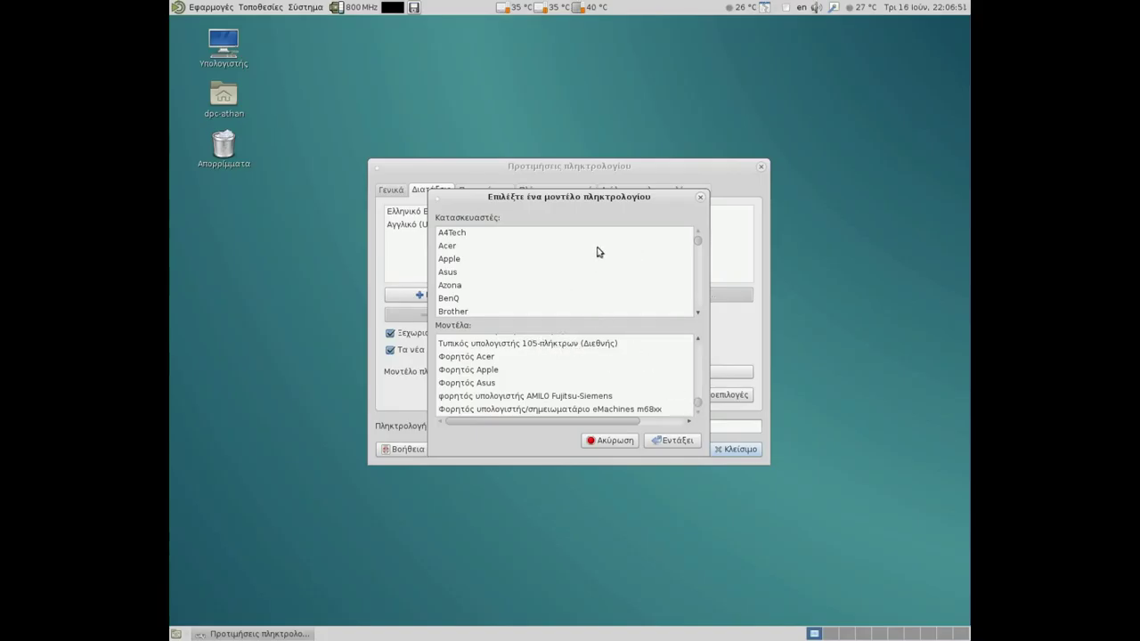
{"action": "left_click_drag", "start_coordinate": [698, 242], "coordinate": [699, 312]}
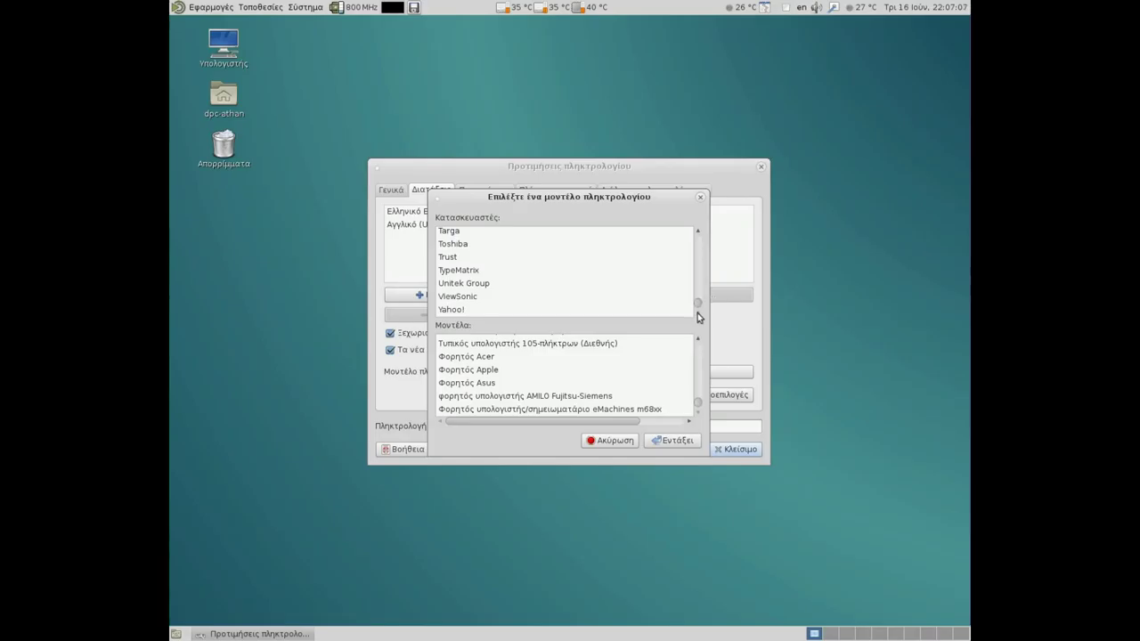
{"action": "left_click", "coordinate": [635, 443]}
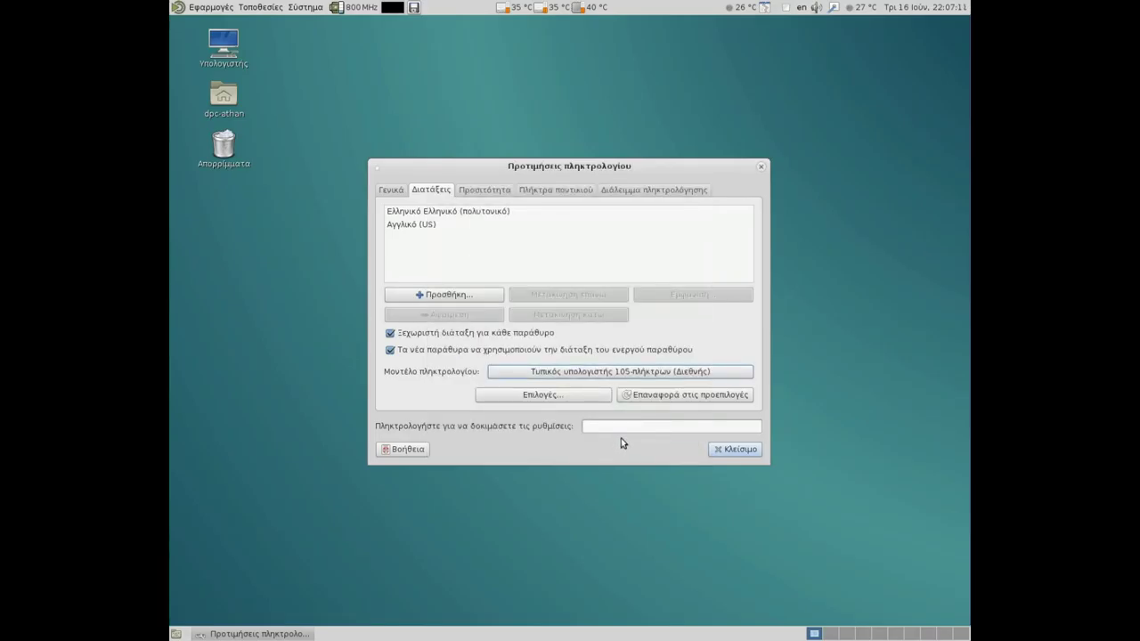
- Open the keyboard layout options and examine the shortcuts for switching layouts and the LED choices for showing the alternative layout
{"action": "left_click", "coordinate": [570, 398]}
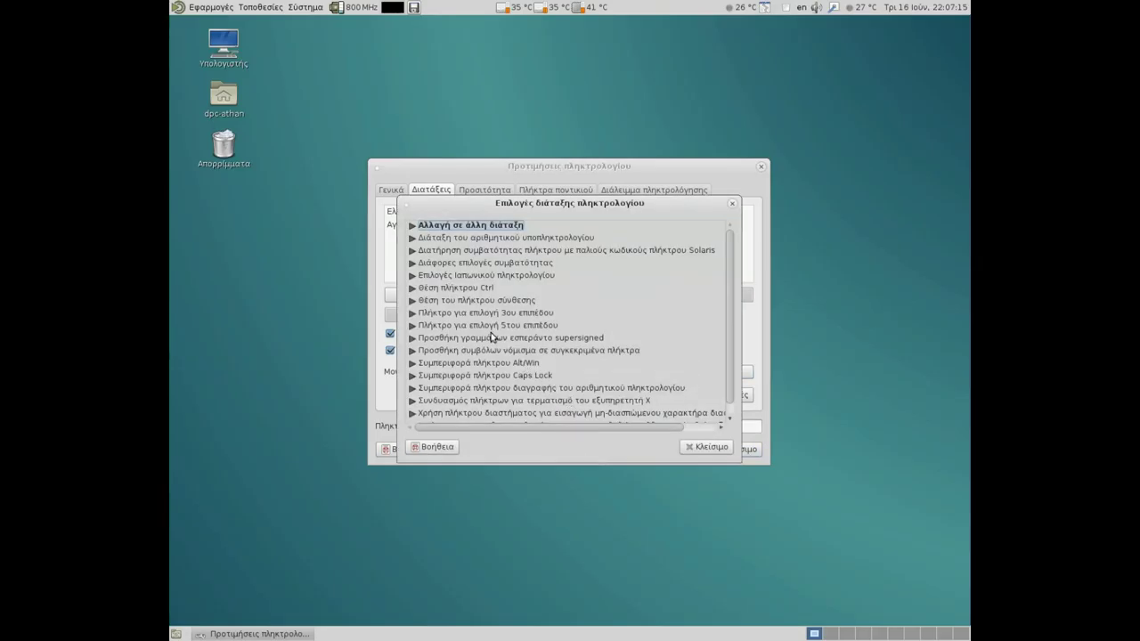
{"action": "left_click", "coordinate": [412, 226]}
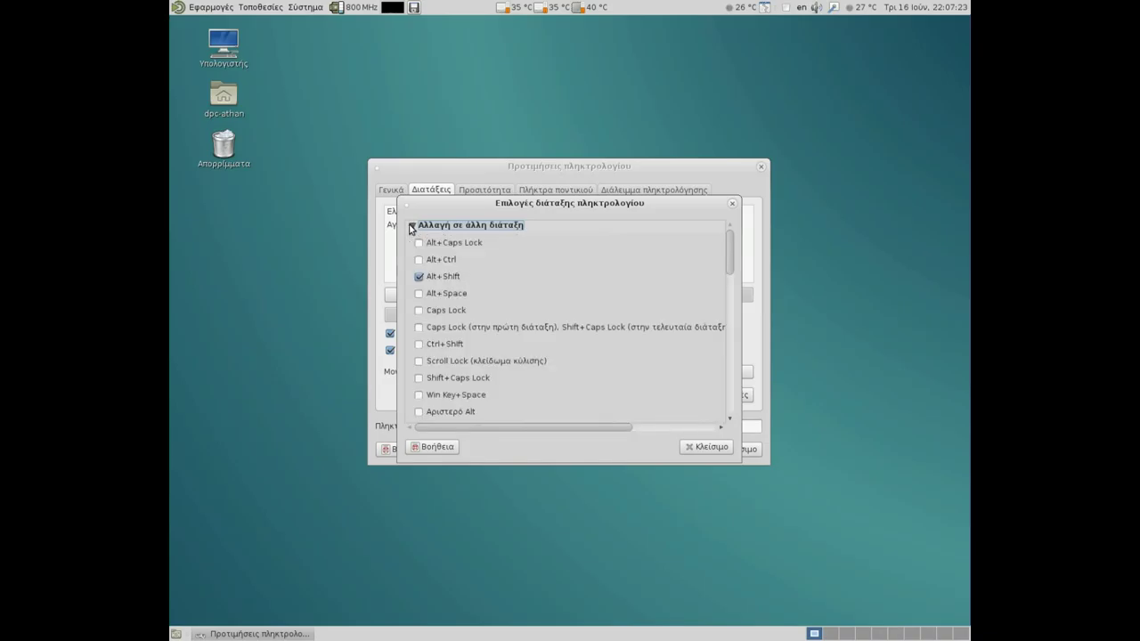
{"action": "left_click", "coordinate": [411, 227]}
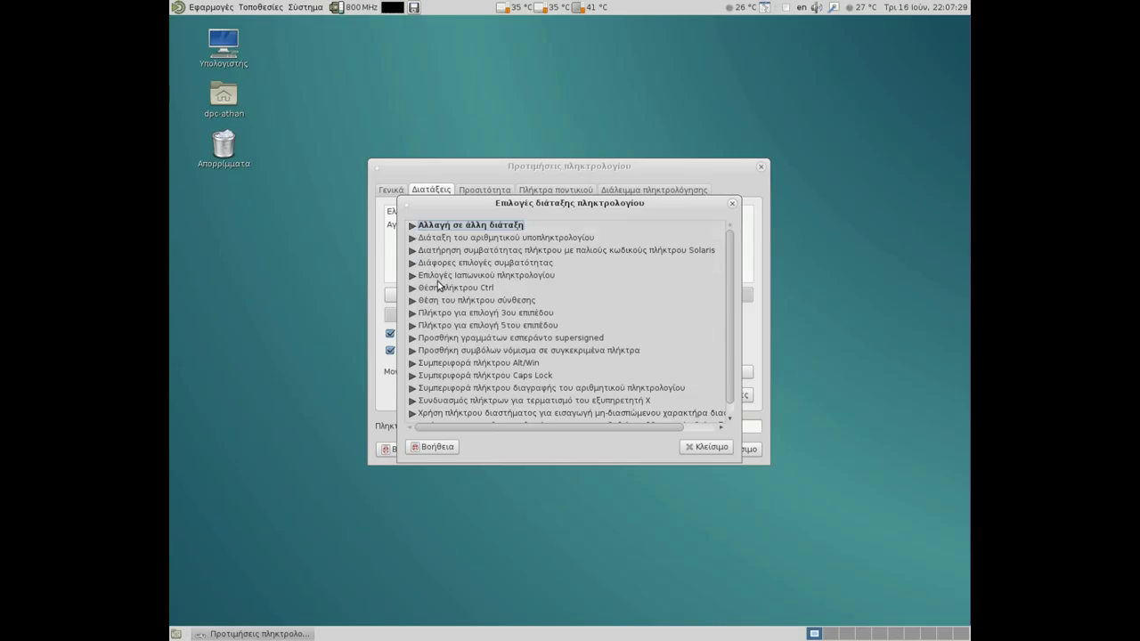
{"action": "scroll", "coordinate": [467, 307], "scroll_direction": "down", "scroll_amount": 1}
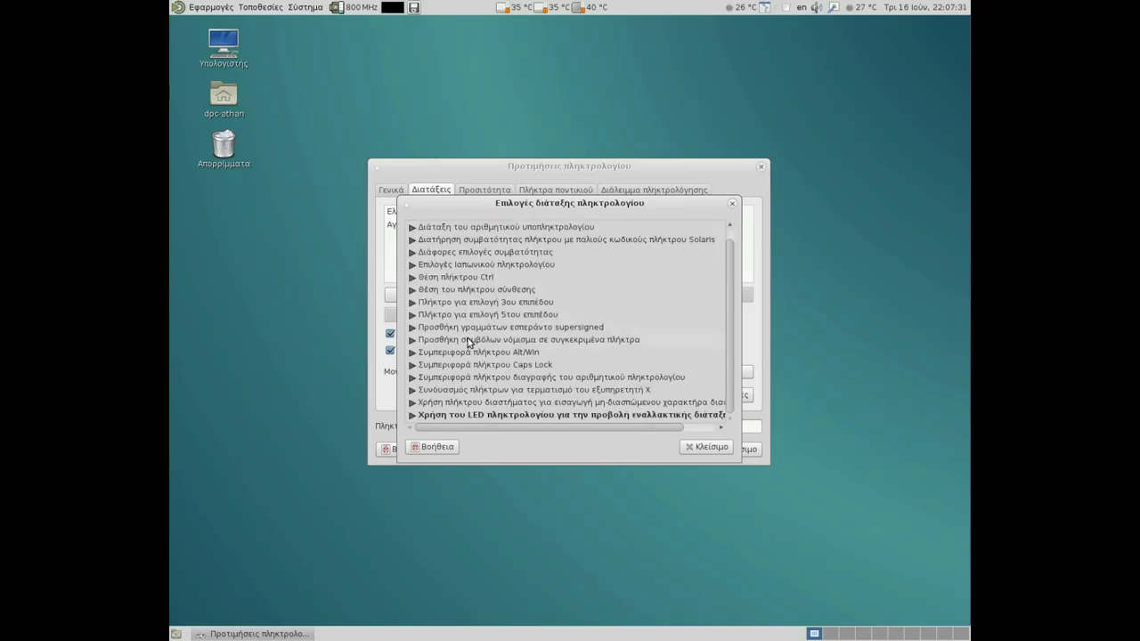
{"action": "left_click", "coordinate": [413, 416]}
{"action": "scroll", "coordinate": [425, 413], "scroll_direction": "down", "scroll_amount": 1}
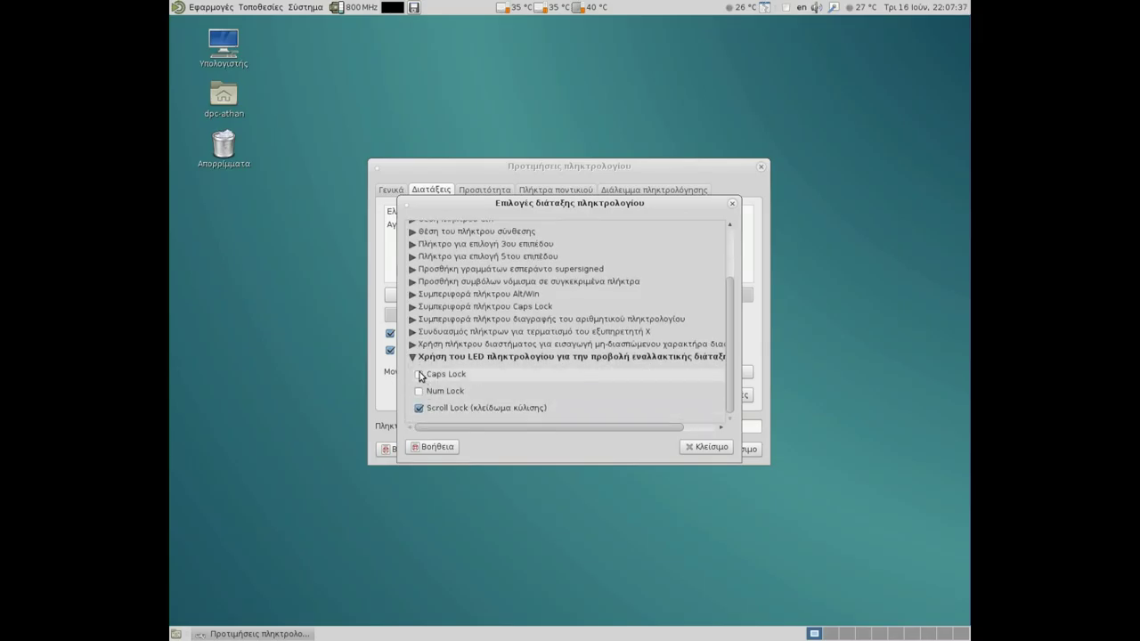
{"action": "left_click", "coordinate": [416, 357]}
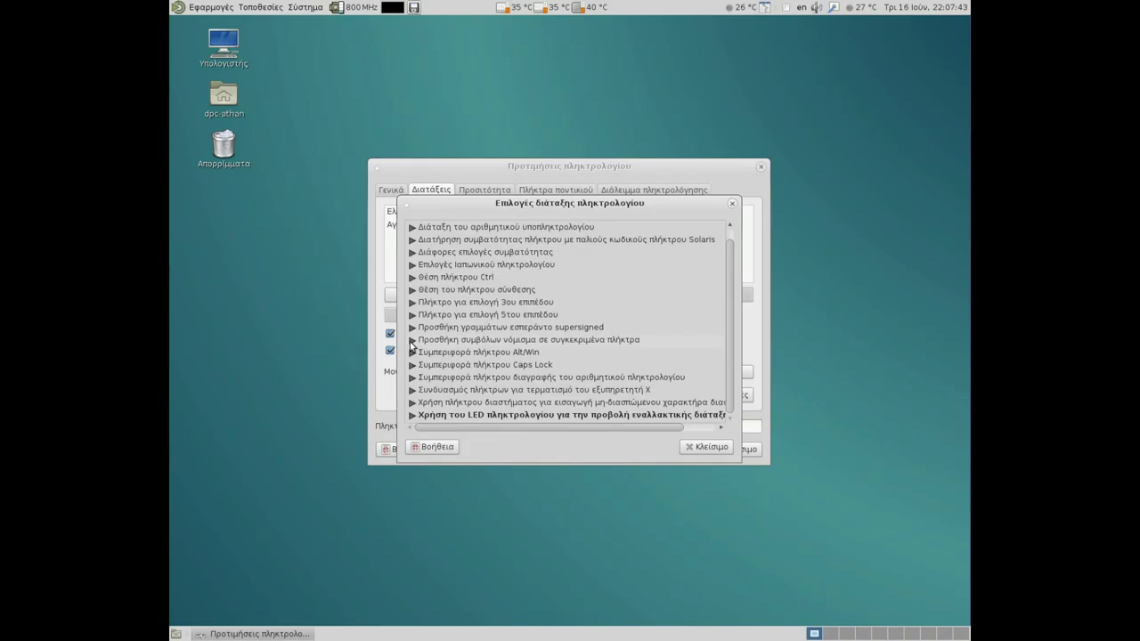
- Enable the Euro symbol on the E key among the currency symbol options and collapse that group
{"action": "left_click", "coordinate": [413, 340]}
{"action": "scroll", "coordinate": [522, 382], "scroll_direction": "down", "scroll_amount": 2}
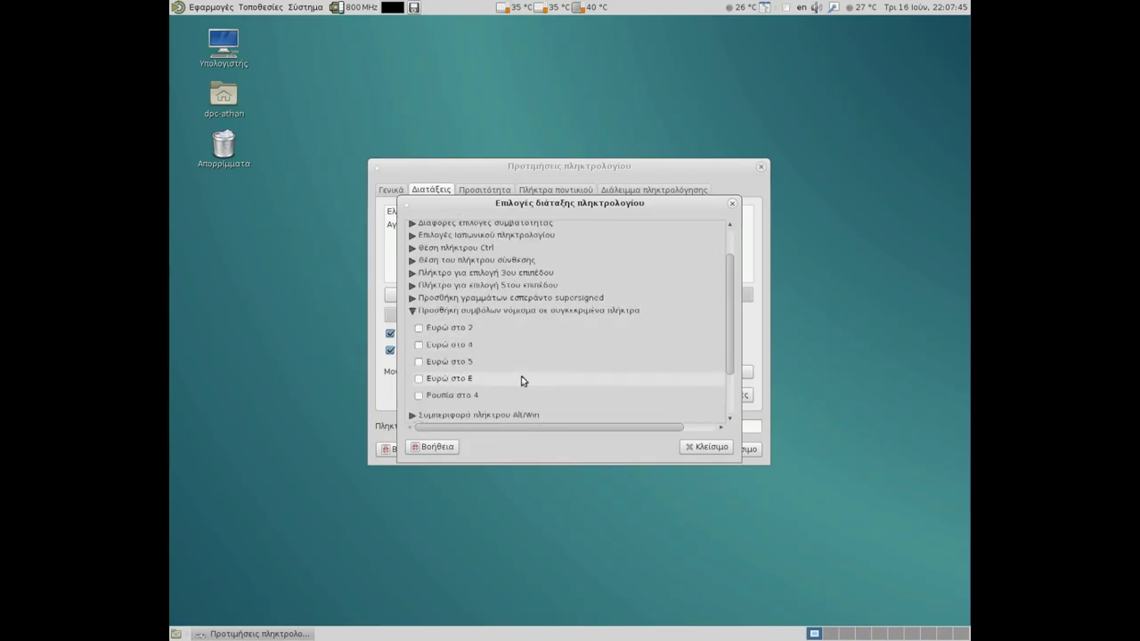
{"action": "left_click", "coordinate": [439, 354]}
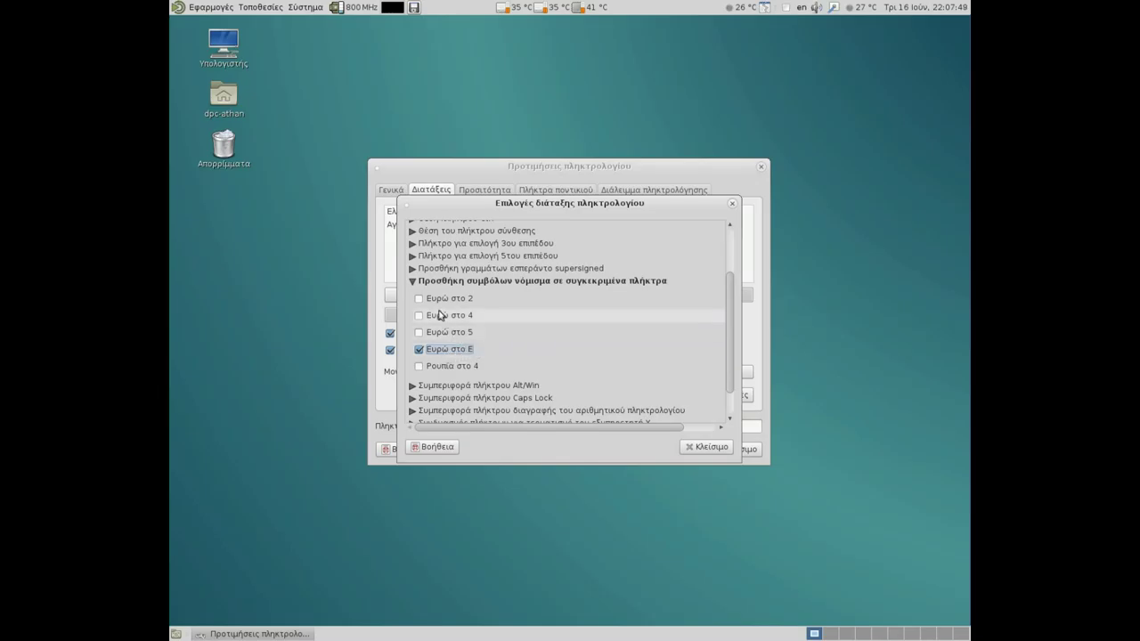
{"action": "left_click", "coordinate": [415, 281]}
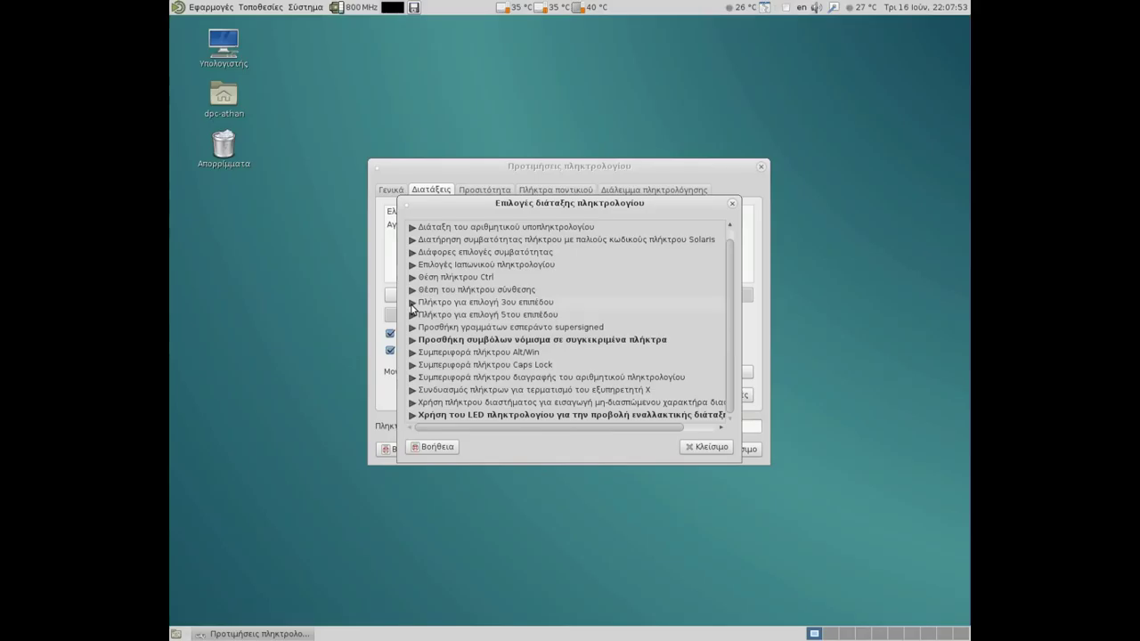
- Examine the key choices for selecting the 3rd level and collapse the group
{"action": "left_click", "coordinate": [414, 302]}
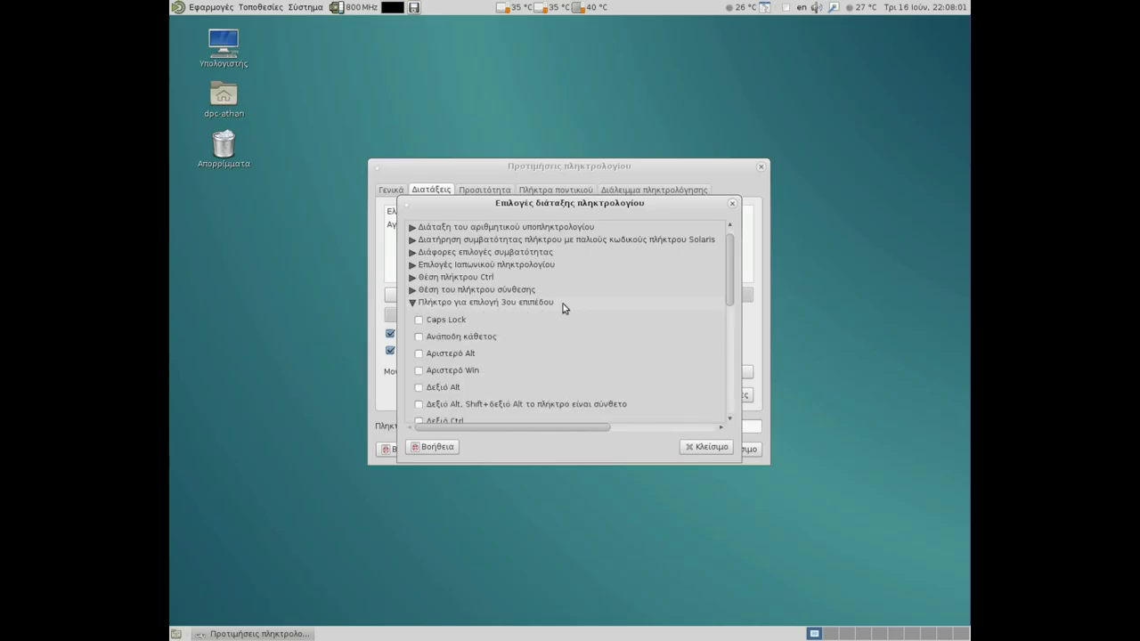
{"action": "scroll", "coordinate": [563, 303], "scroll_direction": "down", "scroll_amount": 5}
{"action": "scroll", "coordinate": [586, 308], "scroll_direction": "up", "scroll_amount": 5}
{"action": "left_click", "coordinate": [412, 302]}
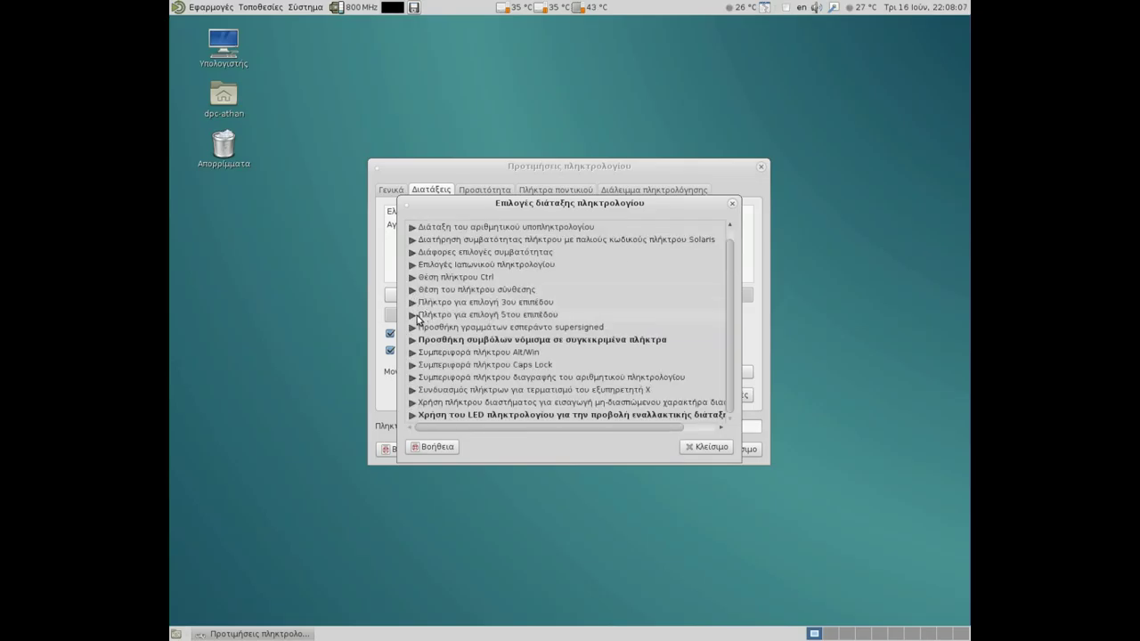
- Examine the key choices for selecting the 5th level and collapse the group
{"action": "left_click", "coordinate": [416, 316]}
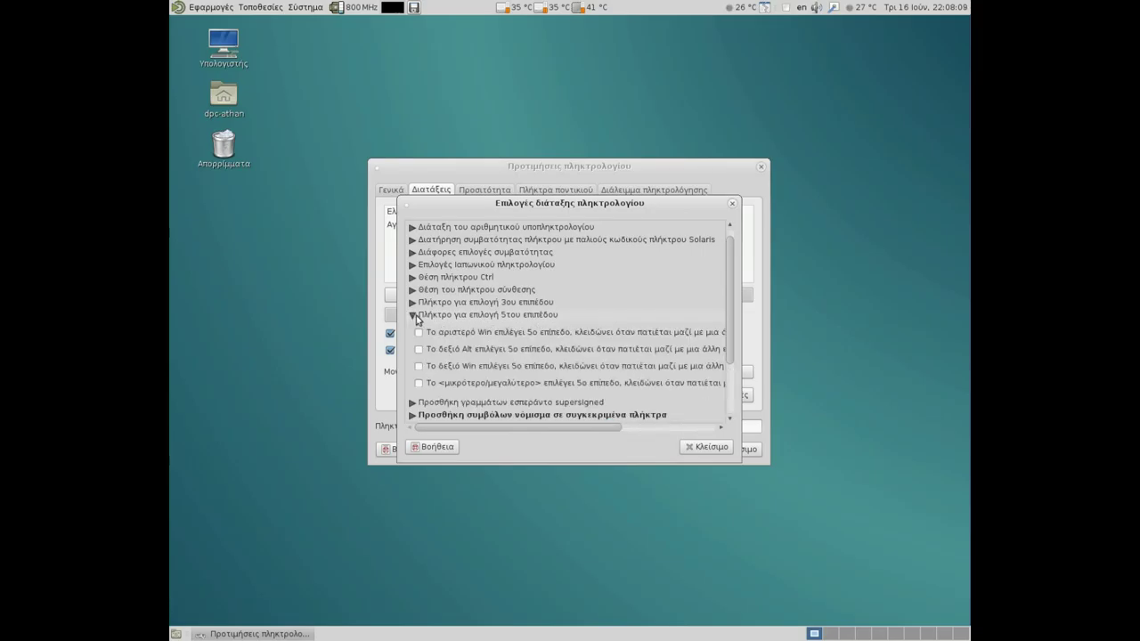
{"action": "scroll", "coordinate": [446, 342], "scroll_direction": "down", "scroll_amount": 1}
{"action": "scroll", "coordinate": [508, 338], "scroll_direction": "up", "scroll_amount": 1}
{"action": "left_click", "coordinate": [411, 315]}
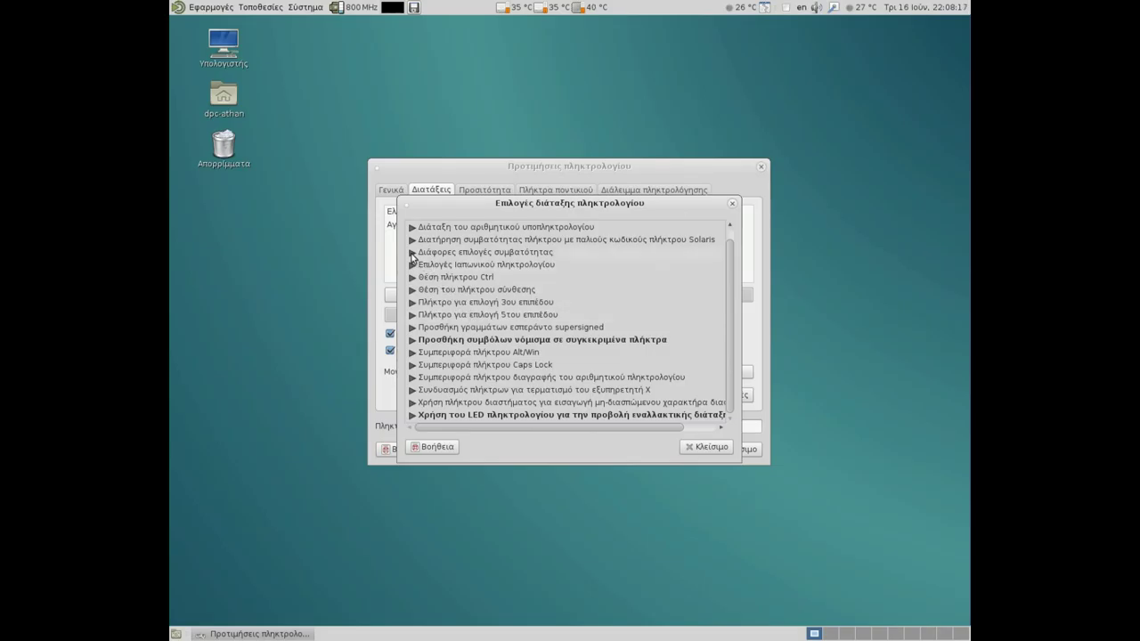
- Examine the miscellaneous compatibility options down to the end of their group and collapse it
{"action": "left_click", "coordinate": [412, 253]}
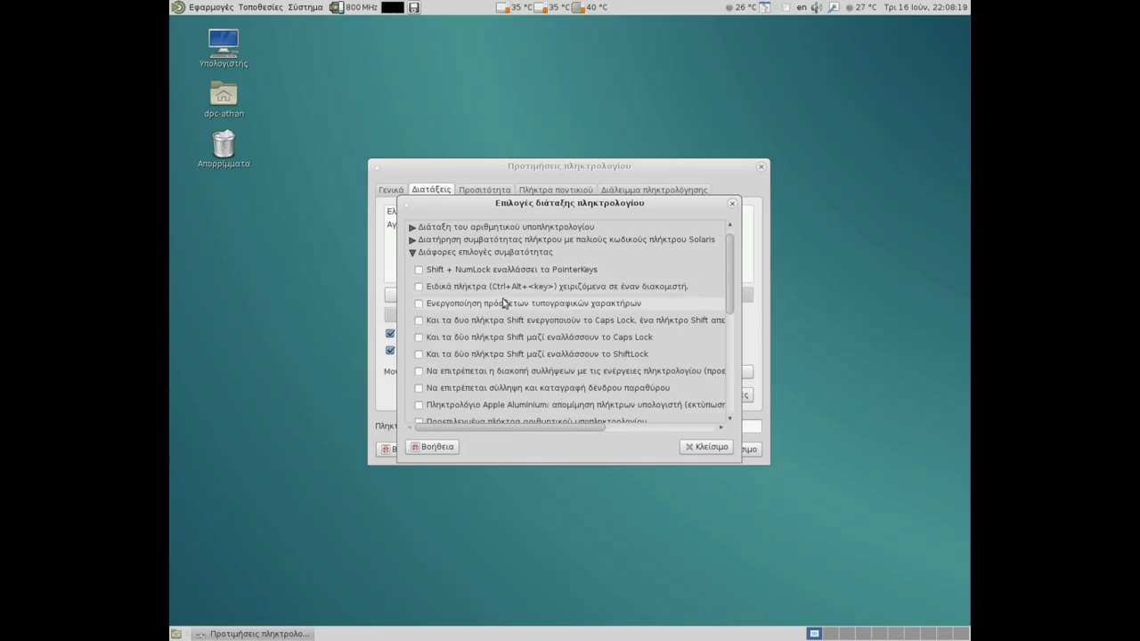
{"action": "scroll", "coordinate": [600, 350], "scroll_direction": "down", "scroll_amount": 3}
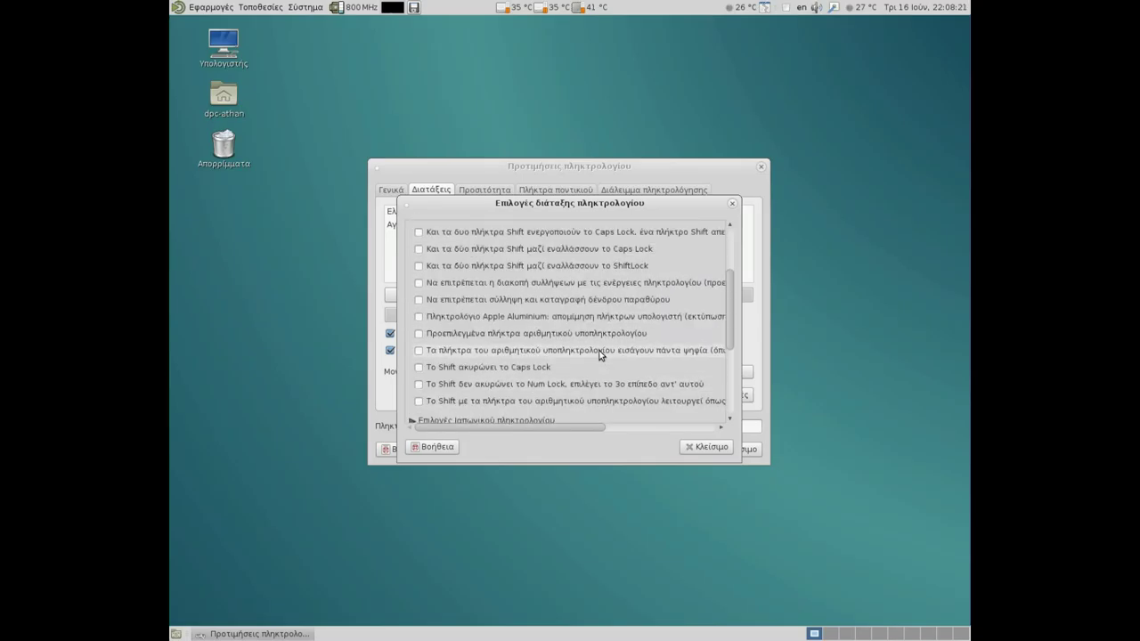
{"action": "scroll", "coordinate": [600, 355], "scroll_direction": "up", "scroll_amount": 3}
{"action": "left_click", "coordinate": [412, 224]}
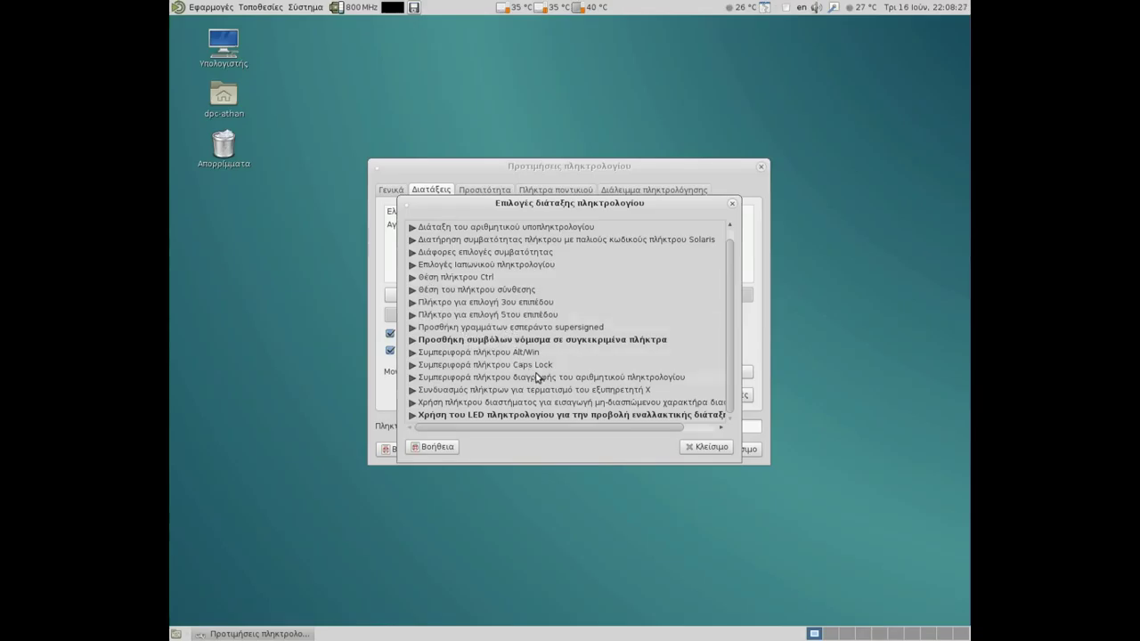
- Examine the numeric keypad delete key behaviour and the non-breaking space options, and close the keyboard layout options
{"action": "left_click", "coordinate": [413, 377]}
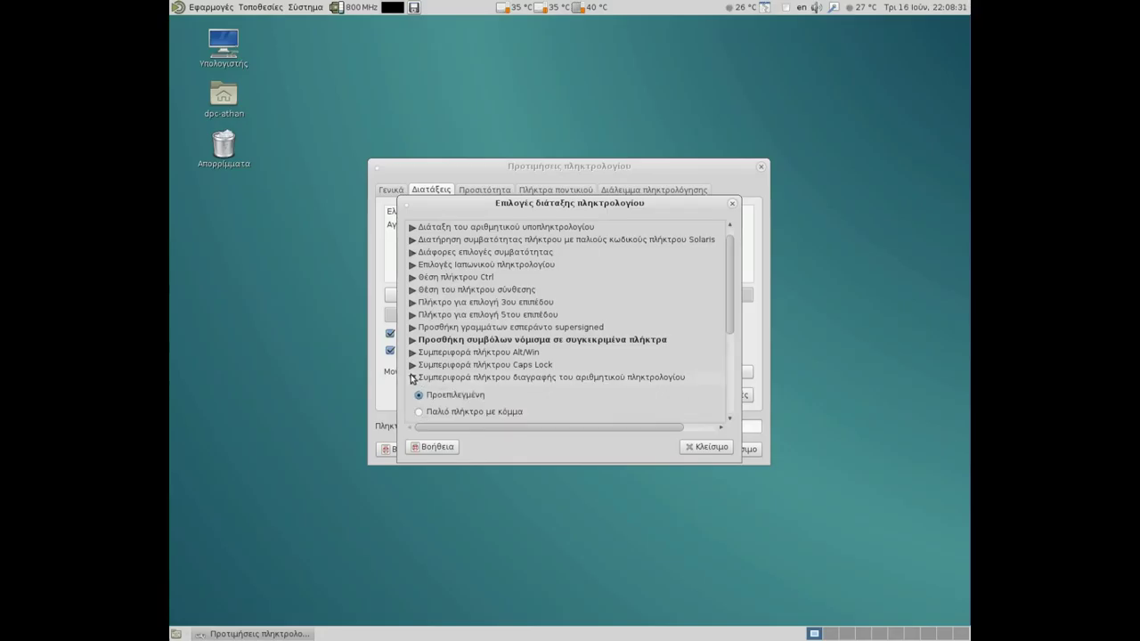
{"action": "left_click", "coordinate": [412, 378]}
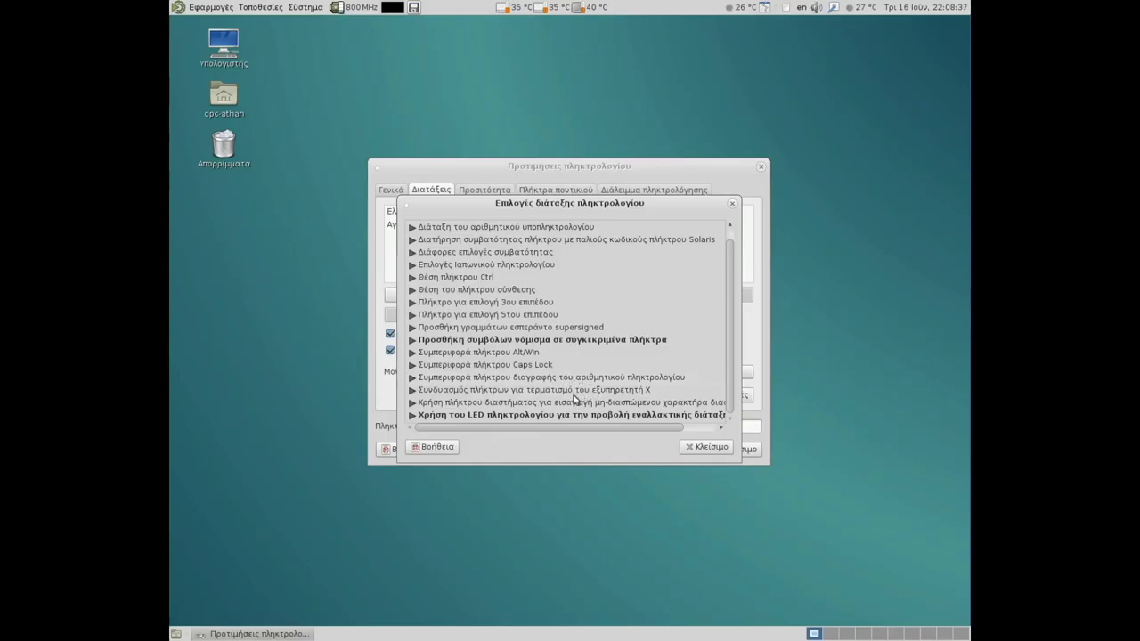
{"action": "left_click", "coordinate": [413, 403]}
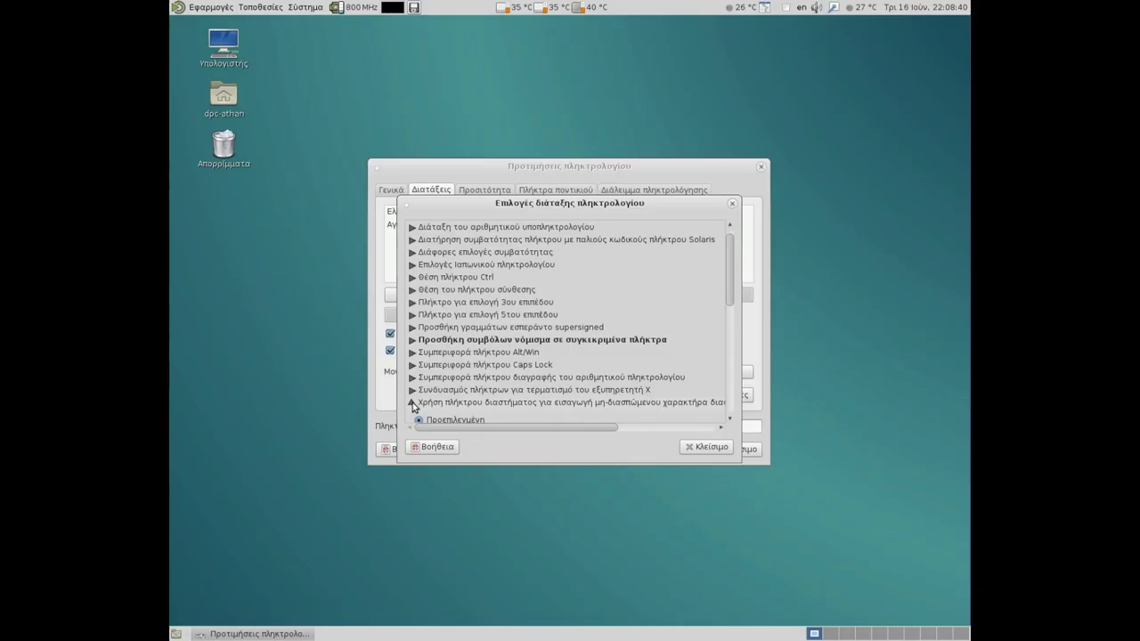
{"action": "left_click", "coordinate": [412, 403]}
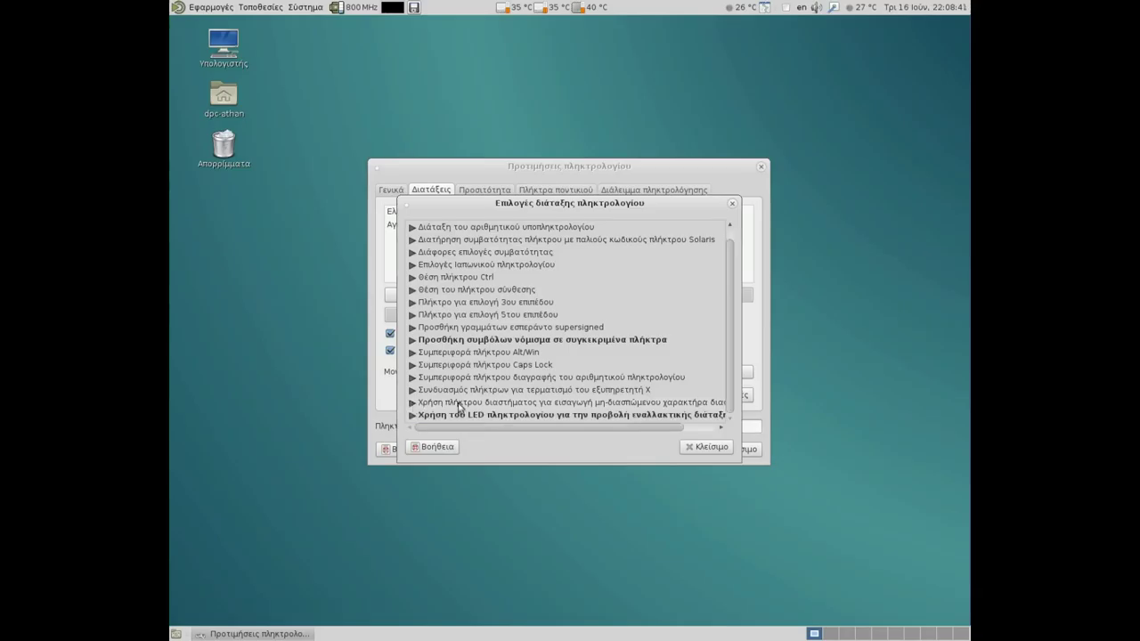
{"action": "left_click", "coordinate": [703, 447]}
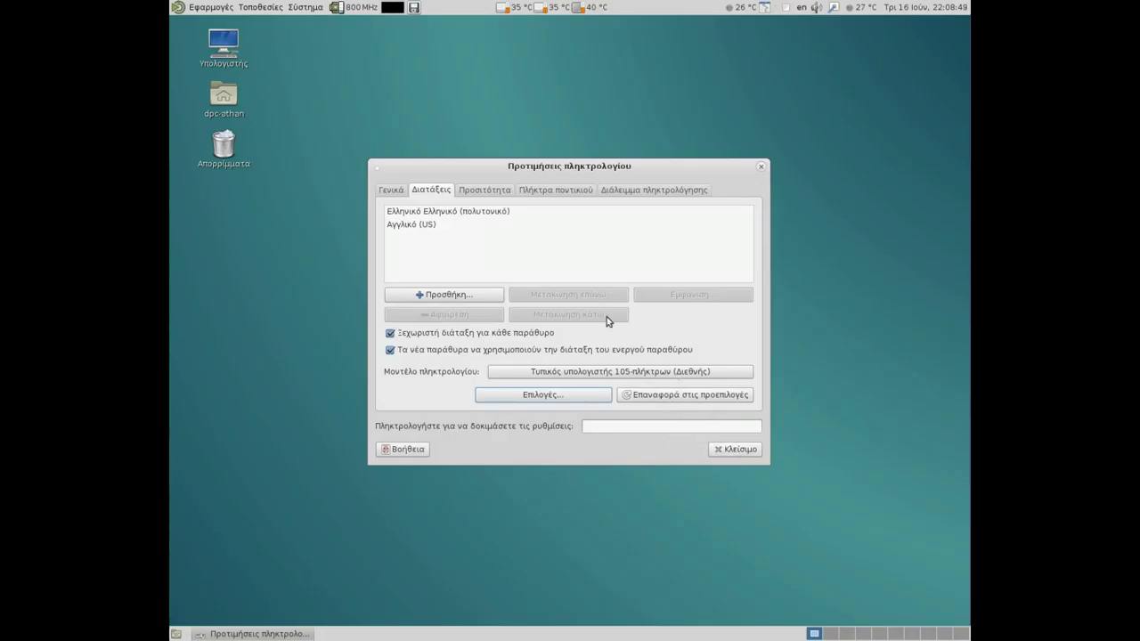
- Review the accessibility, mouse keys, typing break and general keyboard settings, and close the keyboard preferences
{"action": "left_click", "coordinate": [503, 191]}
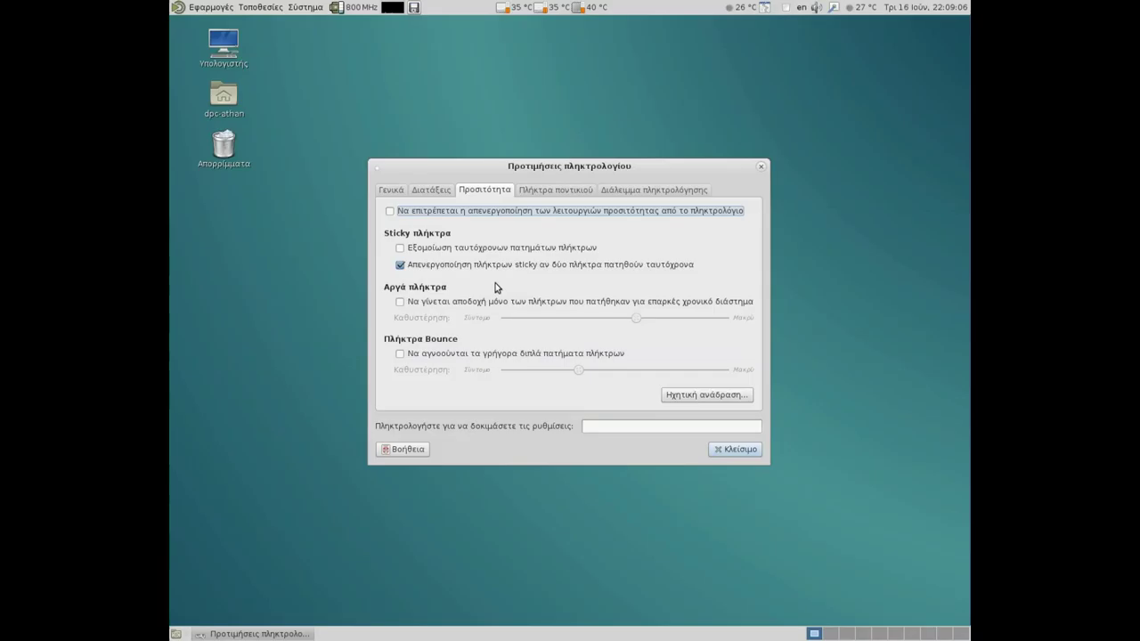
{"action": "left_click", "coordinate": [544, 190]}
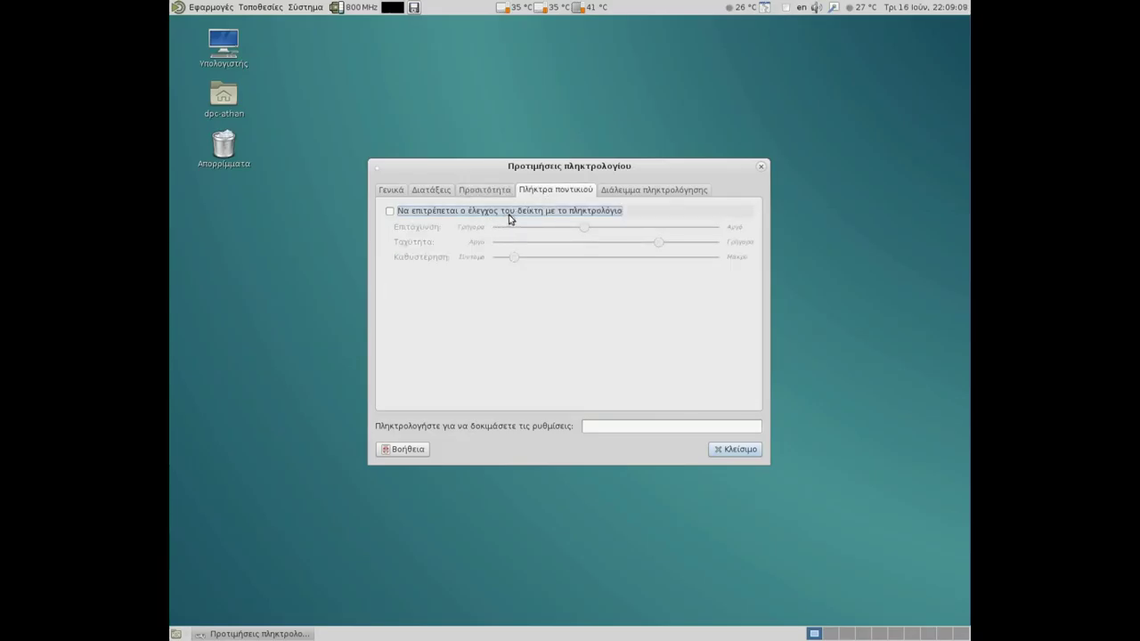
{"action": "left_click", "coordinate": [629, 190]}
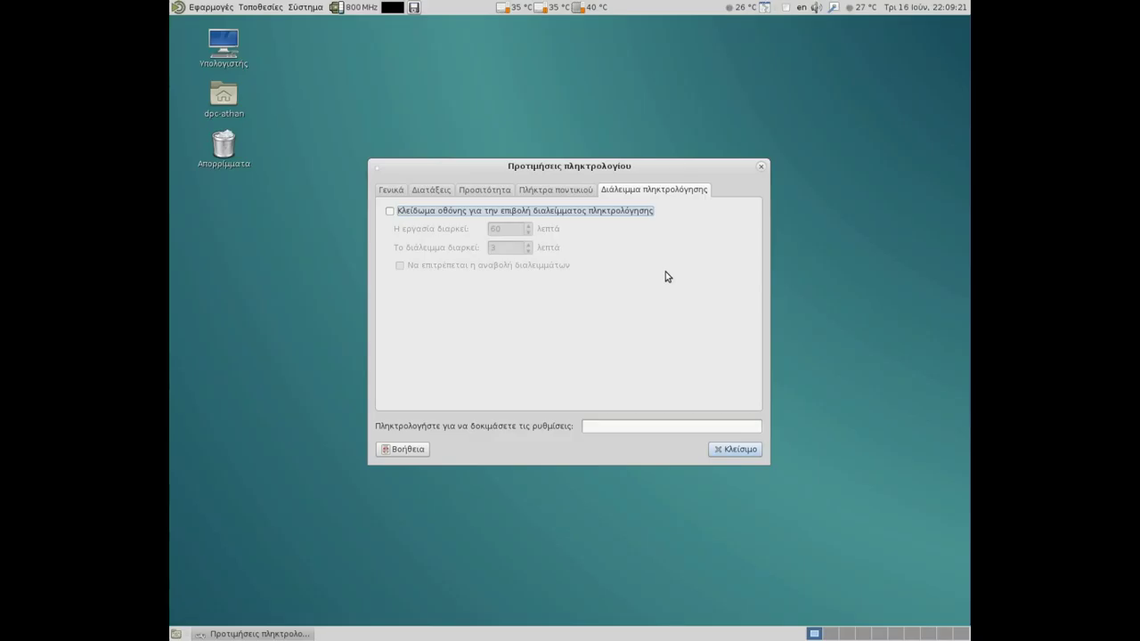
{"action": "left_click", "coordinate": [398, 191]}
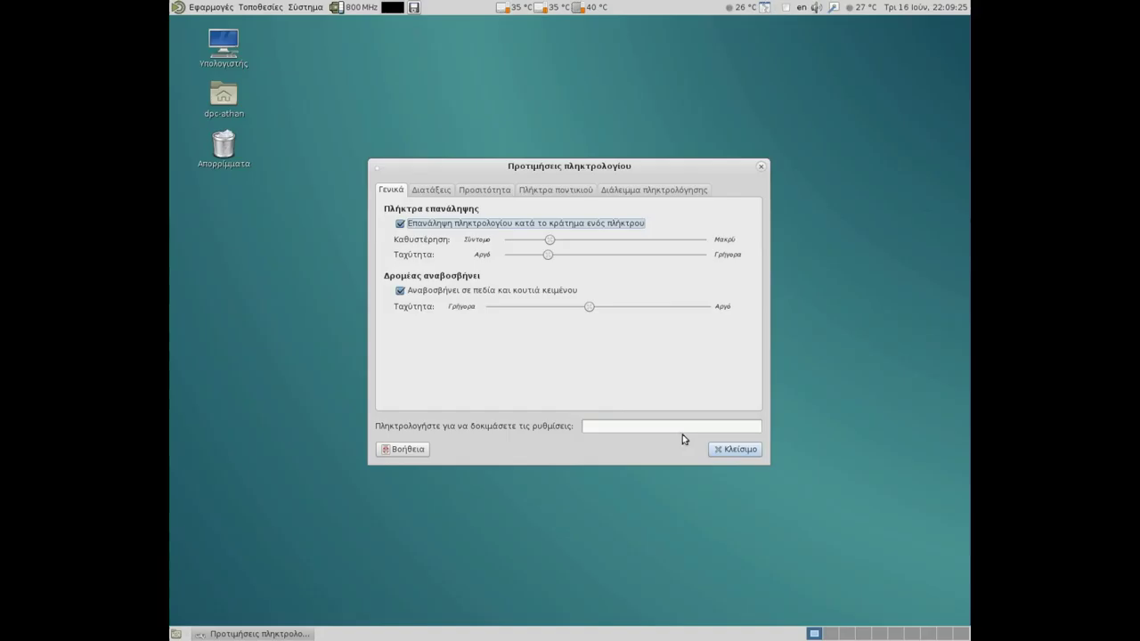
{"action": "left_click", "coordinate": [732, 450]}
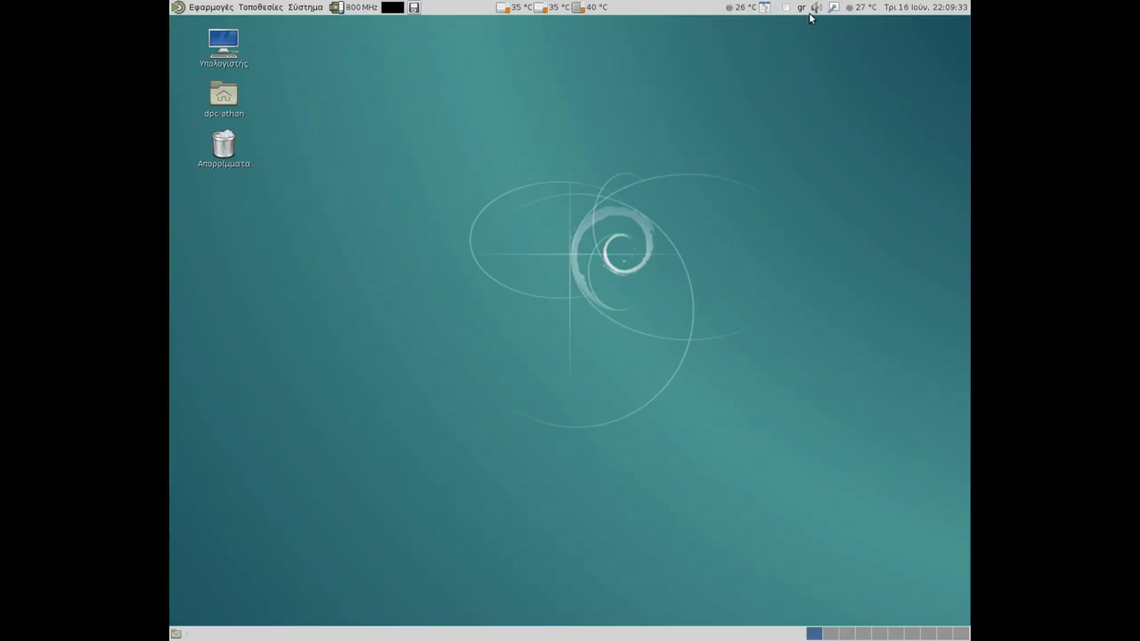
- Examine the clock's monthly calendar and world locations, and hide the calendar again
{"action": "mouse_move", "coordinate": [810, 17]}
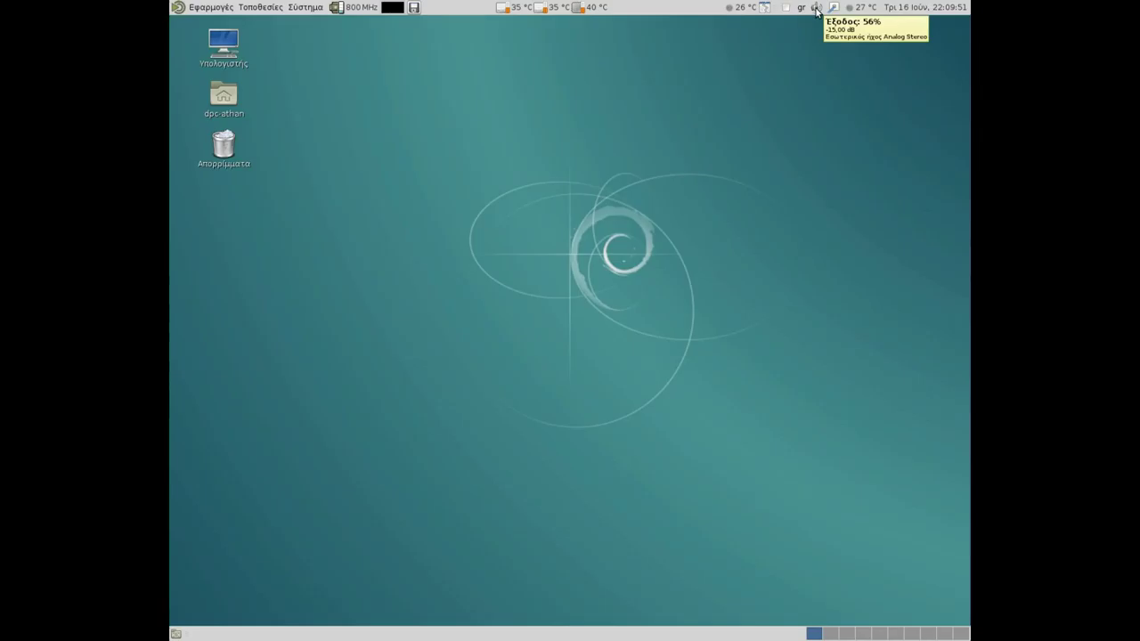
{"action": "left_click", "coordinate": [867, 10]}
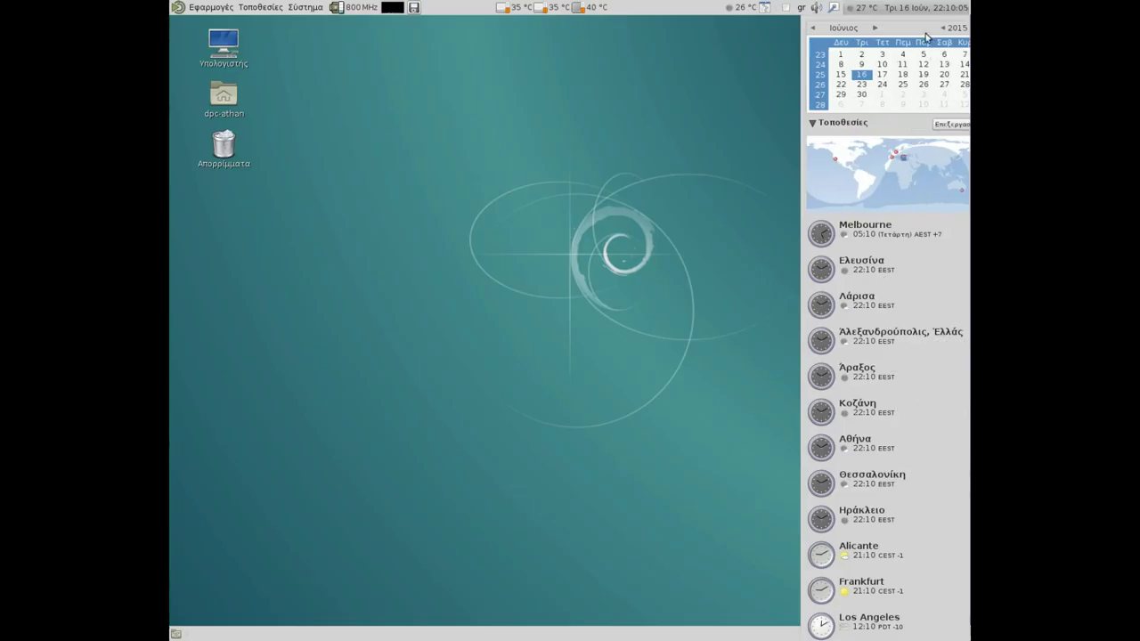
{"action": "left_click", "coordinate": [899, 13]}
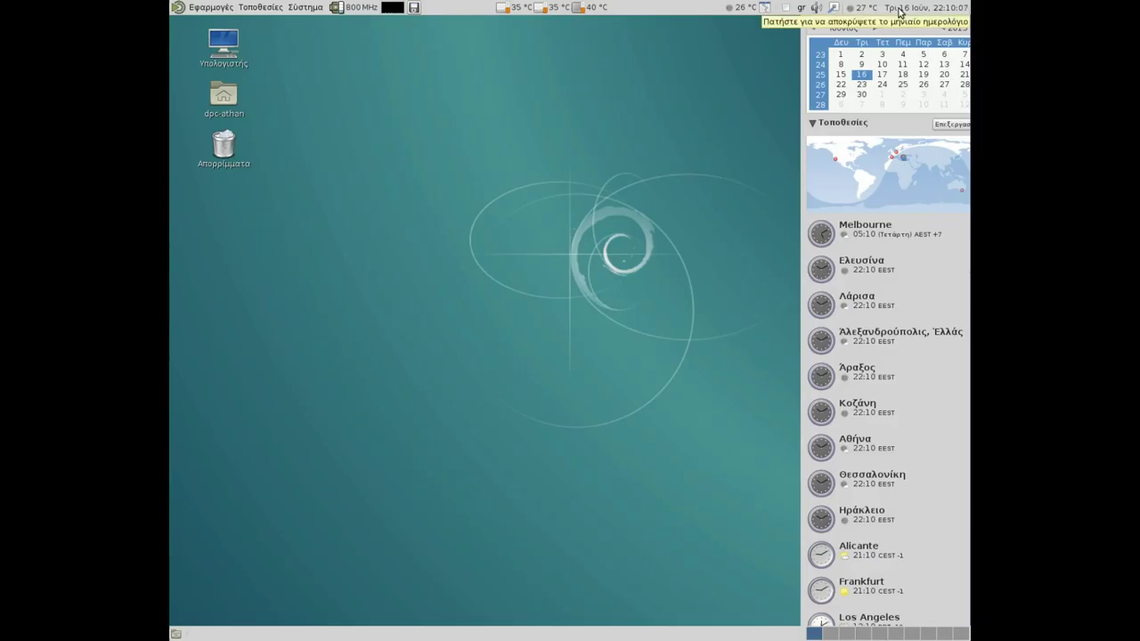
{"action": "left_click", "coordinate": [900, 10]}
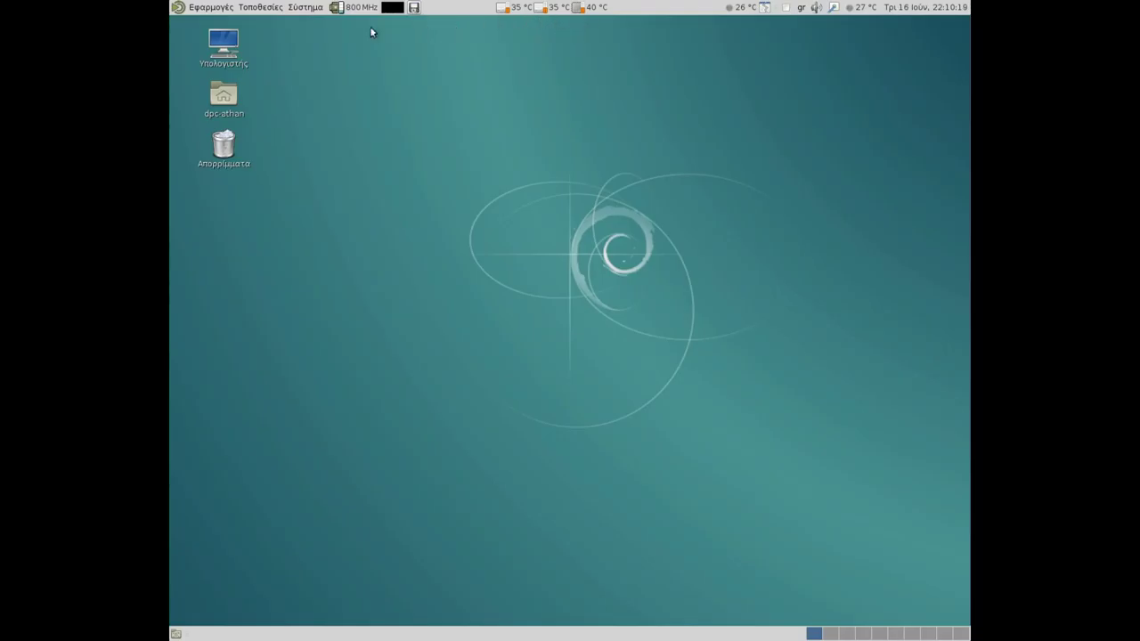
- Open the system monitor, examine the processes sorted by memory use from highest to lowest, and close the monitor
{"action": "left_click", "coordinate": [391, 8]}
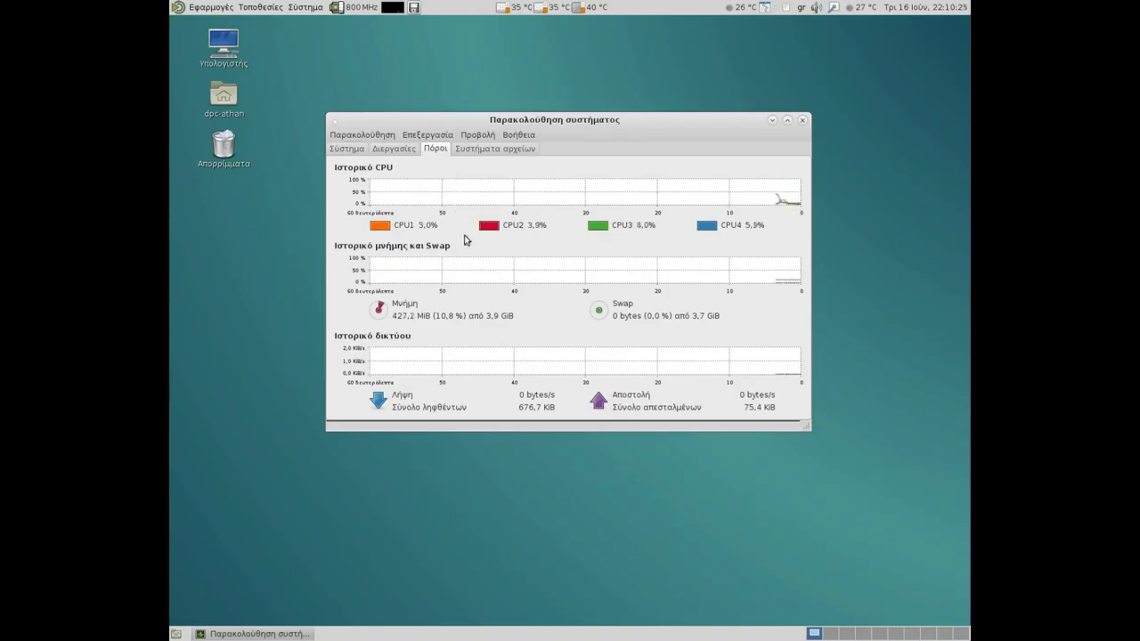
{"action": "left_click", "coordinate": [397, 152]}
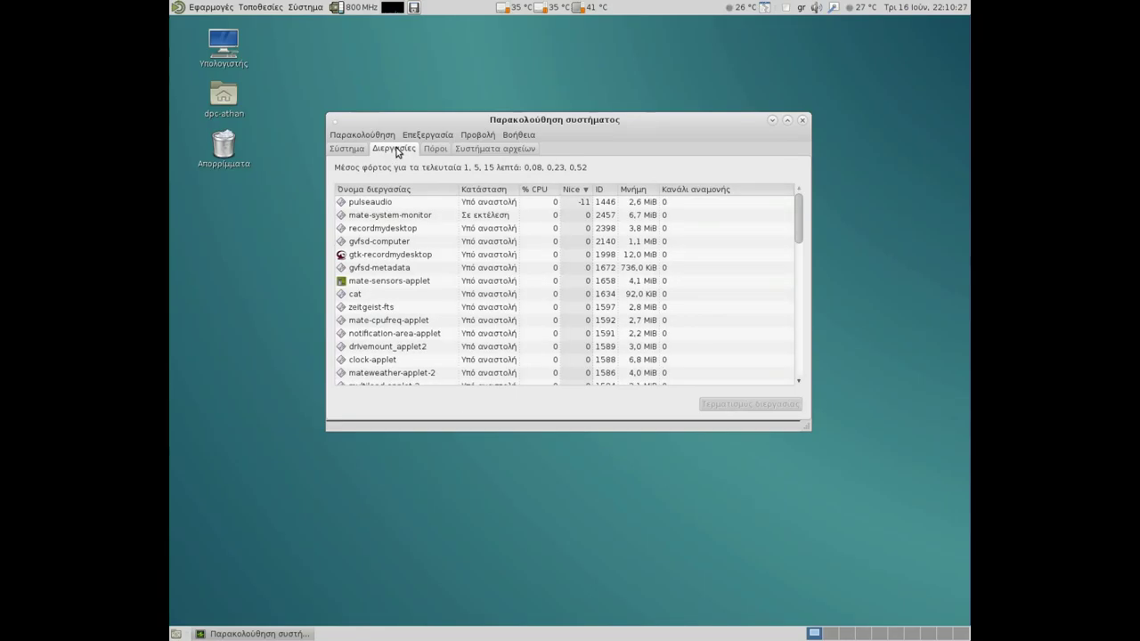
{"action": "left_click", "coordinate": [645, 192]}
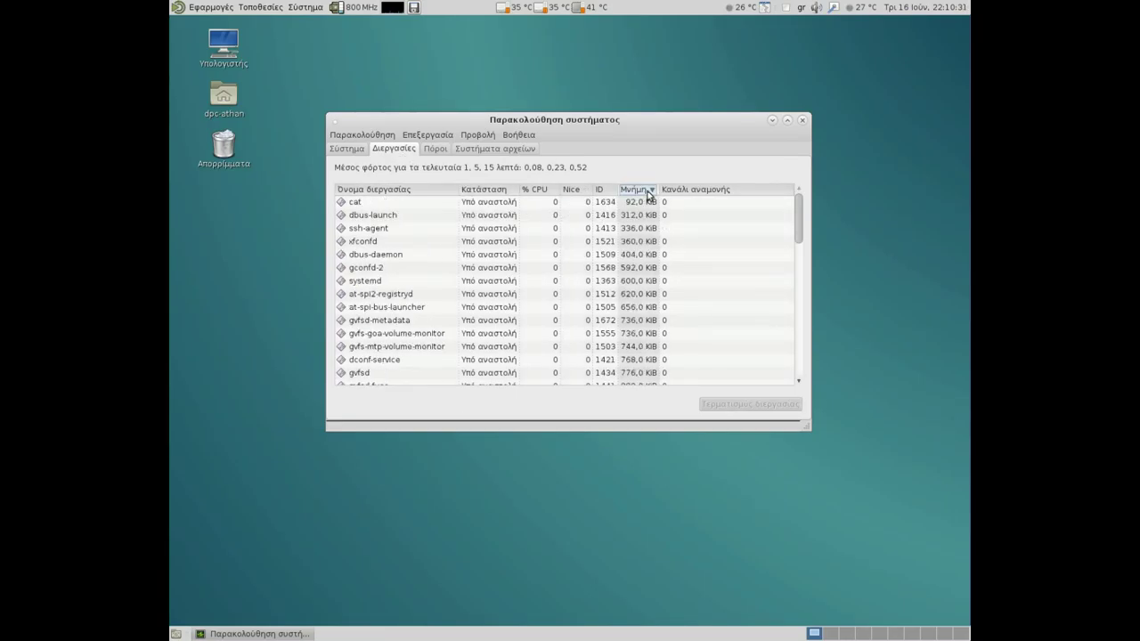
{"action": "left_click", "coordinate": [650, 193]}
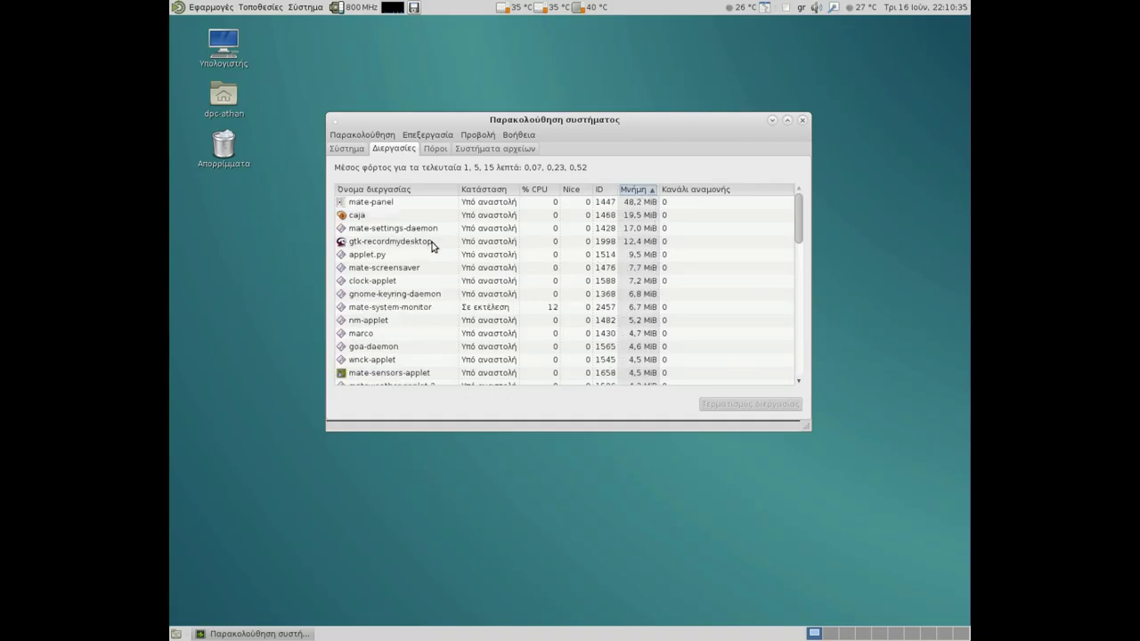
{"action": "mouse_move", "coordinate": [433, 246]}
{"action": "left_click", "coordinate": [800, 121]}
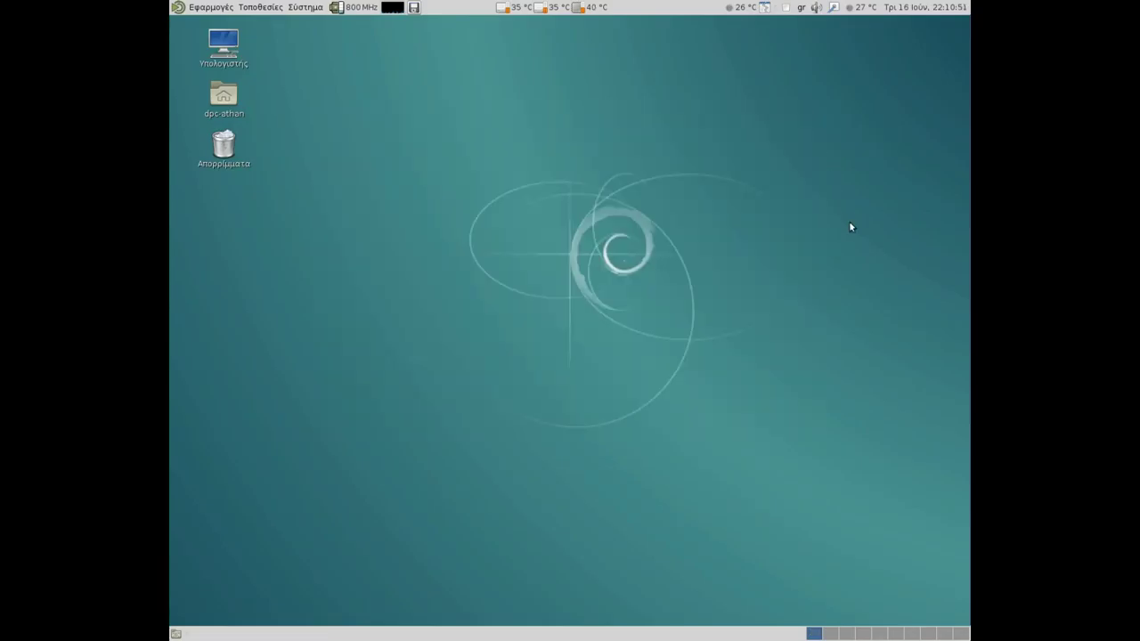